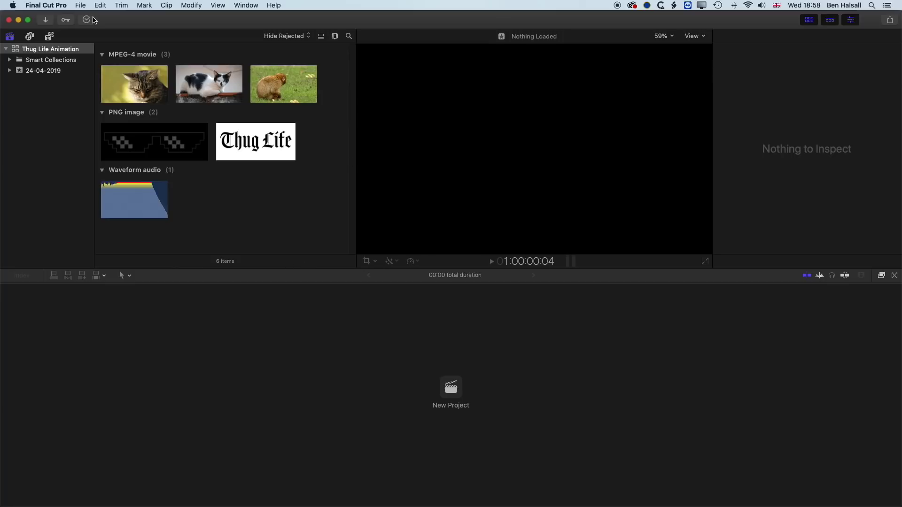
# Create a project named "Thug Life Edit" with custom video settings of 1080p HD, 1920x1080 and 30p.
pyautogui.click(80, 5)
pyautogui.moveTo(117, 16)
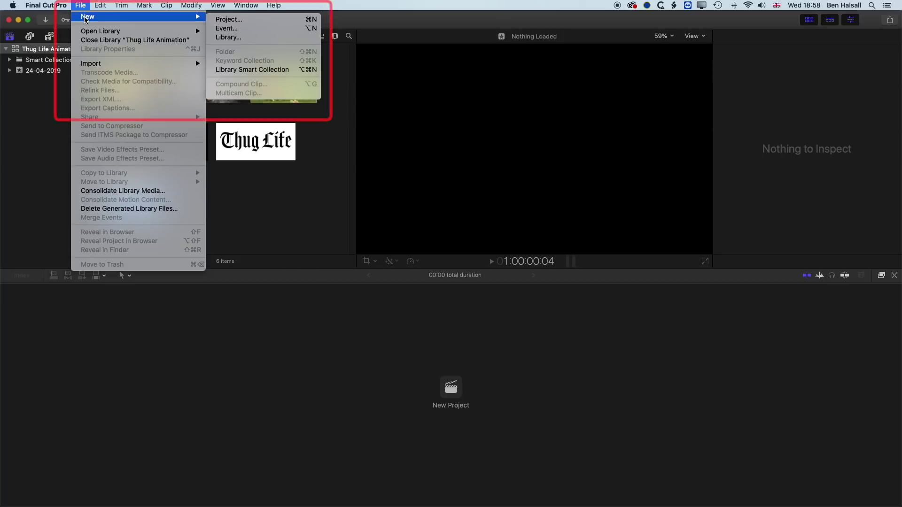
pyautogui.click(227, 19)
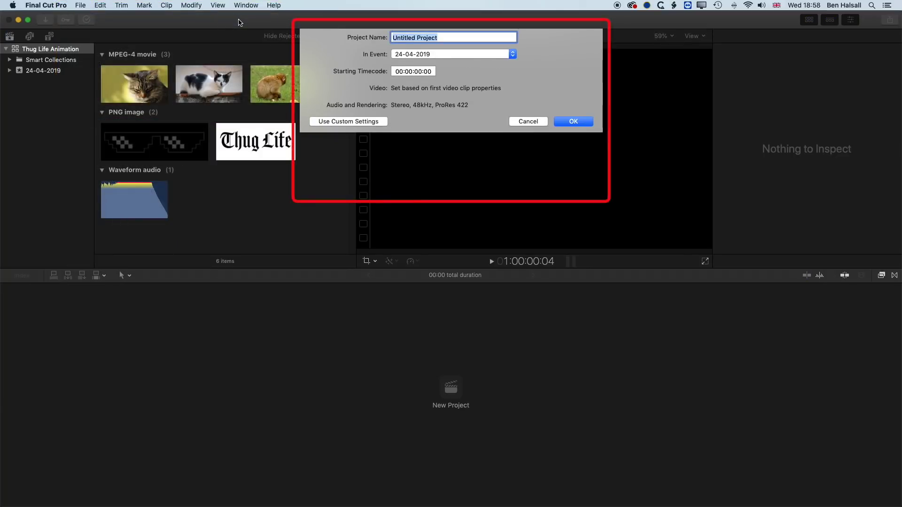
pyautogui.click(348, 122)
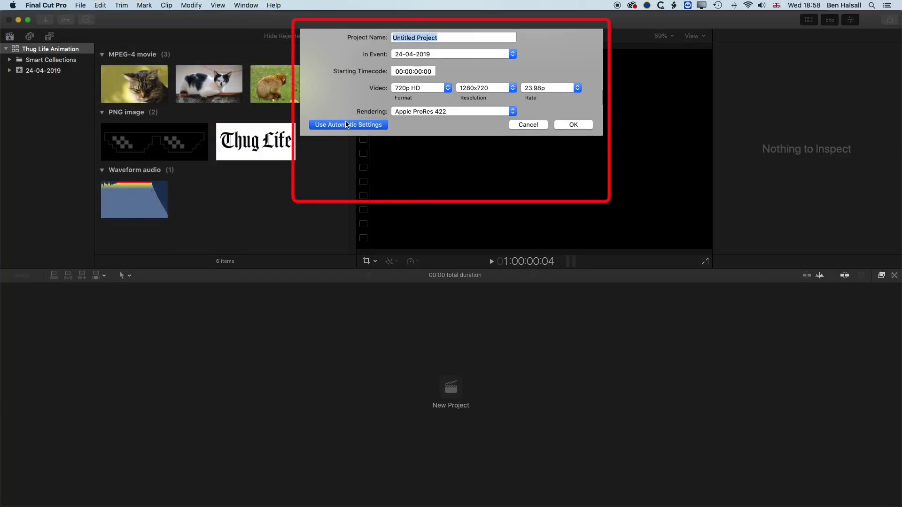
pyautogui.click(427, 87)
pyautogui.click(421, 71)
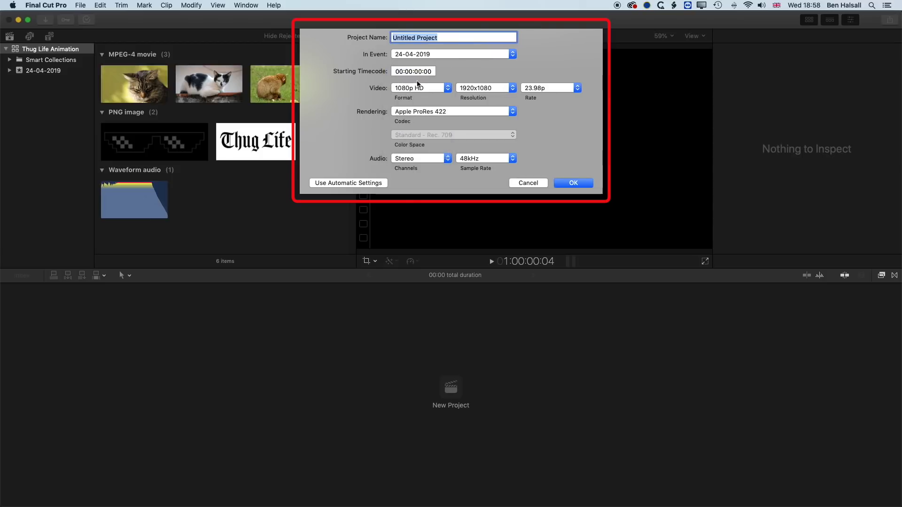
pyautogui.click(543, 90)
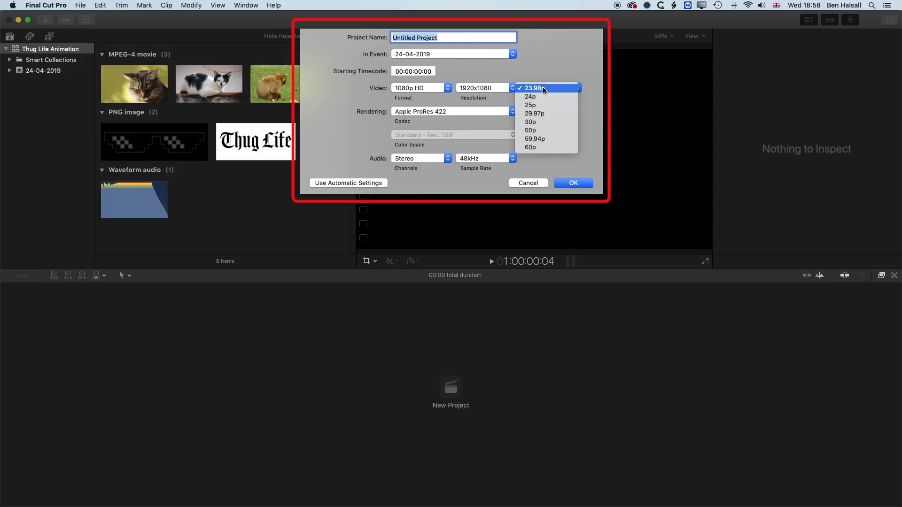
pyautogui.click(540, 122)
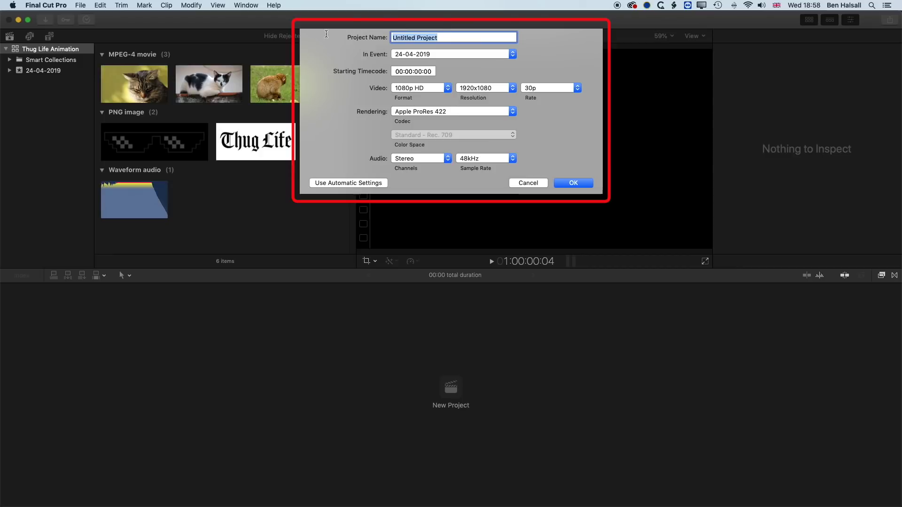
pyautogui.write('Thug Life Edit')
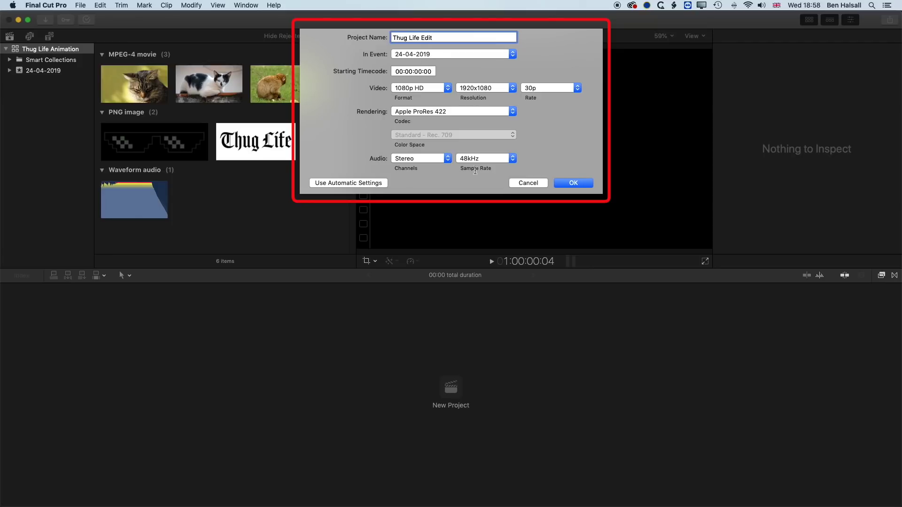
pyautogui.click(579, 184)
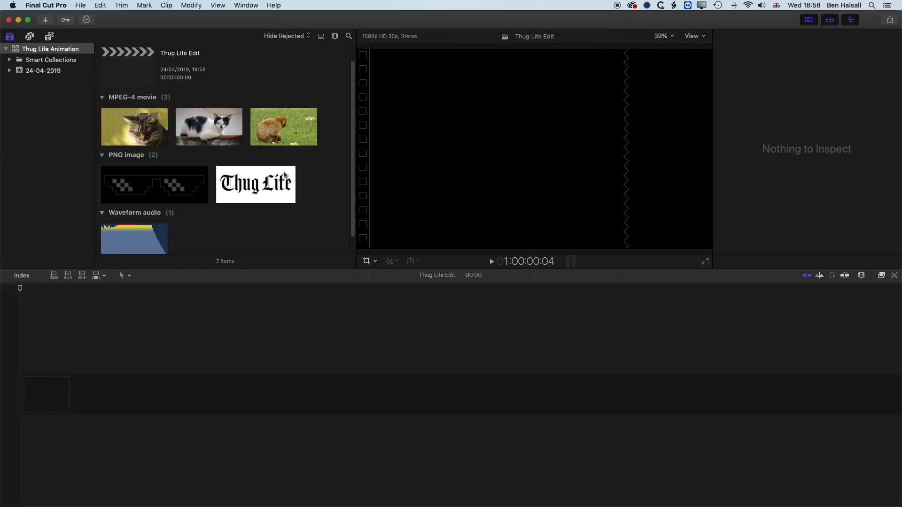
# Add the Video Of A Cat clip to the start of the empty timeline.
pyautogui.click(198, 129)
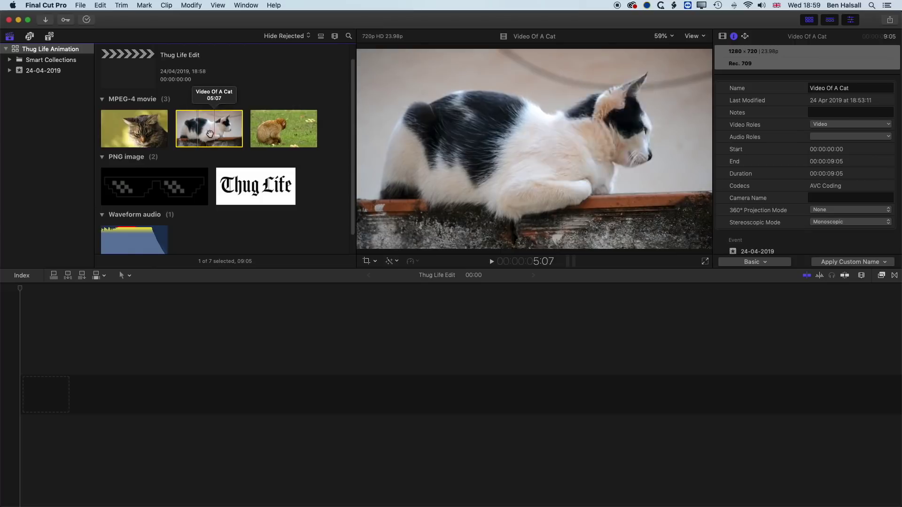
pyautogui.moveTo(206, 127); pyautogui.dragTo(42, 389)
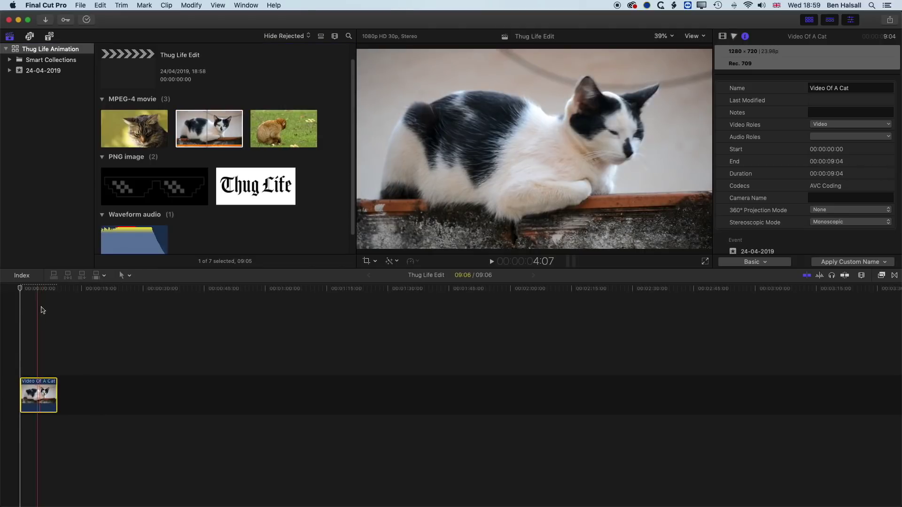
# Trim the end of the timeline cat clip to about 06:07, and cut its start to leave about 03:18.
pyautogui.click(40, 289)
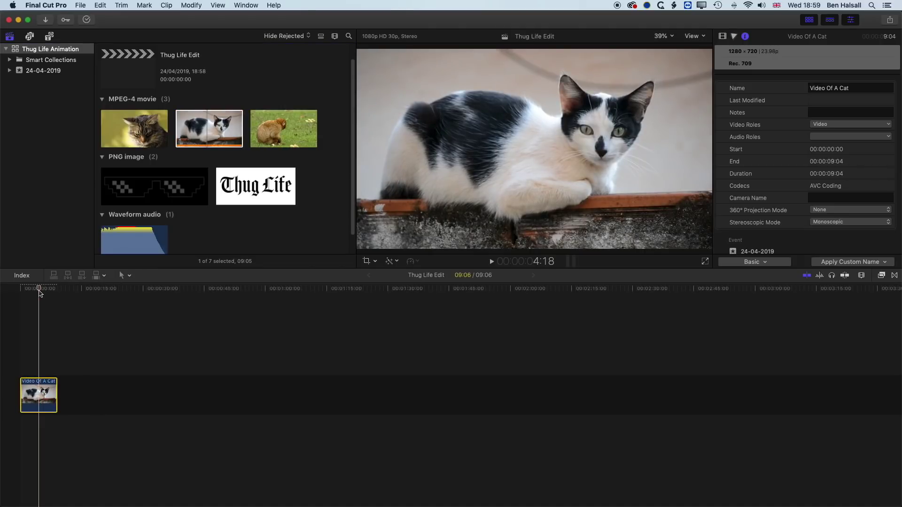
pyautogui.press('super+equal')
pyautogui.press('super+equal')
pyautogui.press('super+equal')
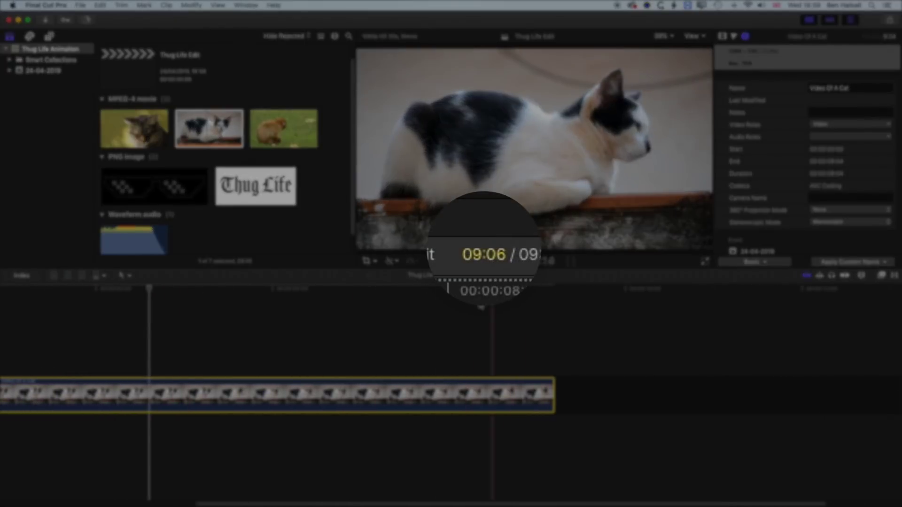
pyautogui.hscroll(-5, 52, 320)
pyautogui.hscroll(-6, 57, 324)
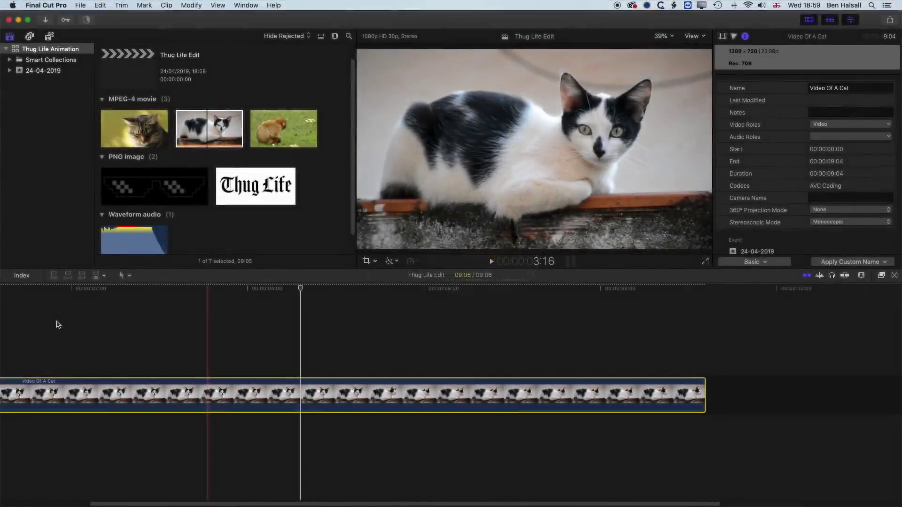
pyautogui.hscroll(-2, 57, 324)
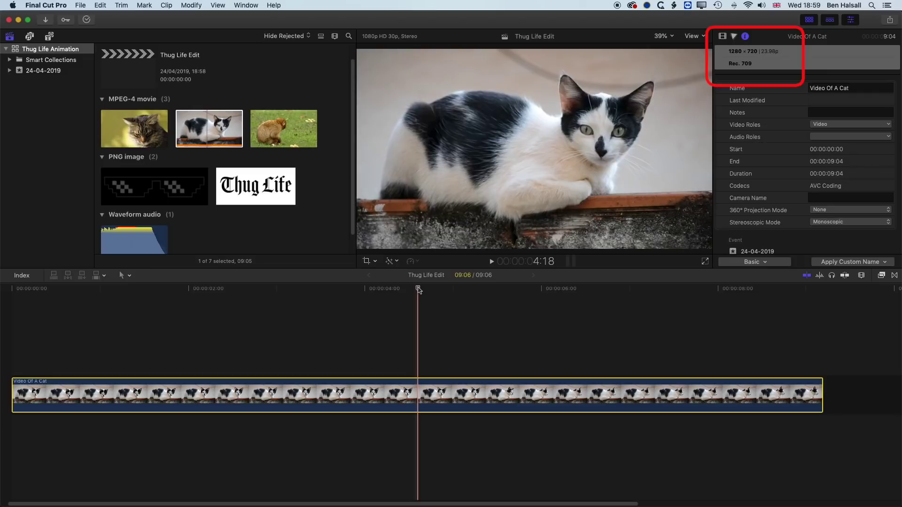
pyautogui.moveTo(418, 289)
pyautogui.mouseDown()
pyautogui.moveTo(203, 293)
pyautogui.moveTo(680, 294)
pyautogui.moveTo(430, 294)
pyautogui.moveTo(486, 296)
pyautogui.mouseUp()
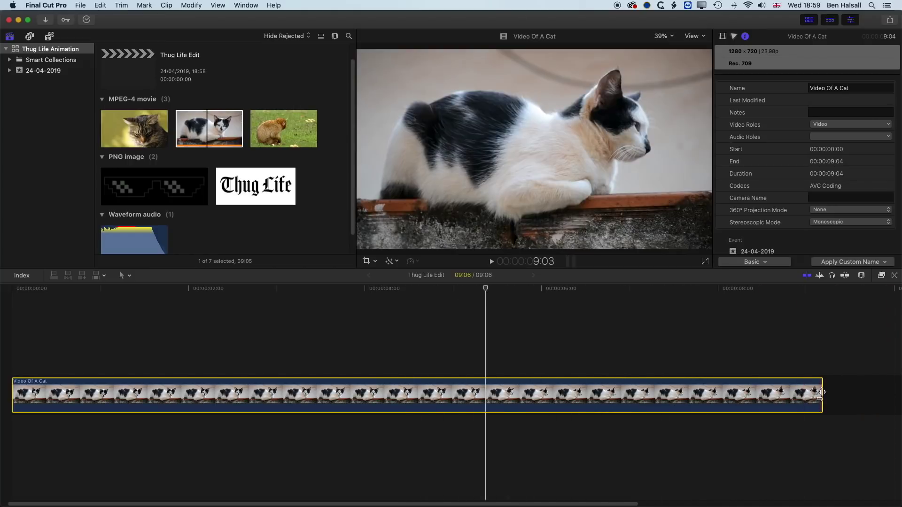
pyautogui.moveTo(822, 397); pyautogui.dragTo(561, 395)
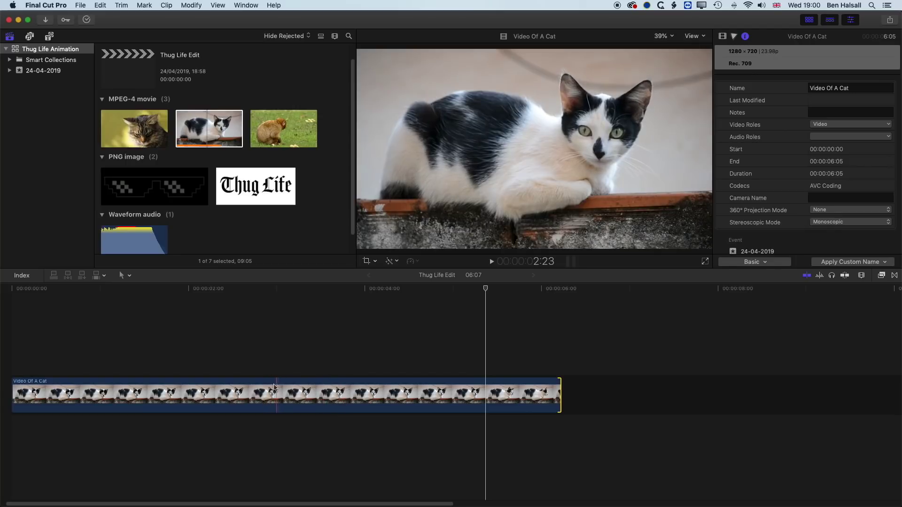
pyautogui.click(246, 364)
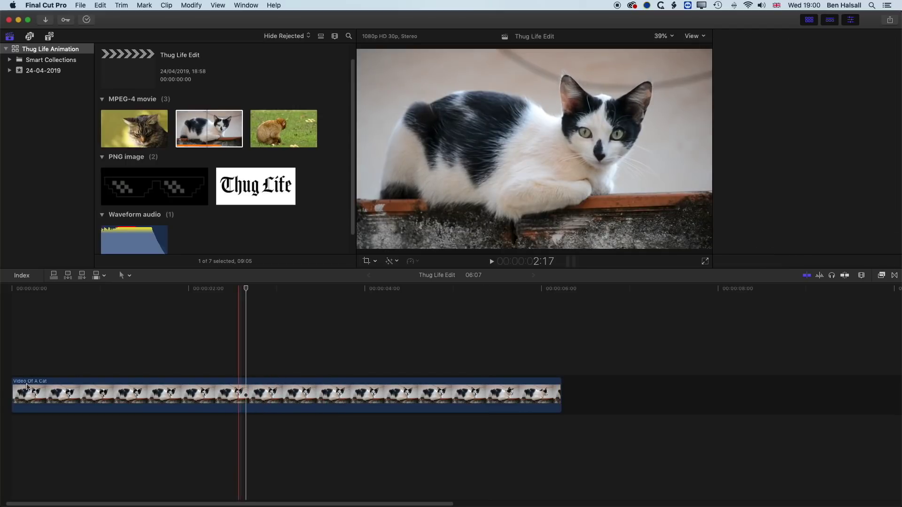
pyautogui.moveTo(14, 391); pyautogui.dragTo(246, 391)
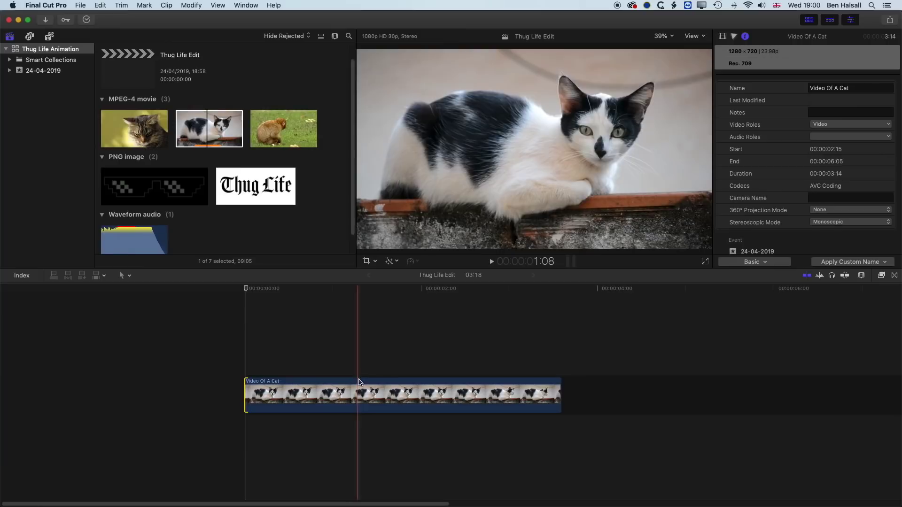
# Reverse the playback of the trimmed cat clip and return the playhead to its start.
pyautogui.click(359, 390)
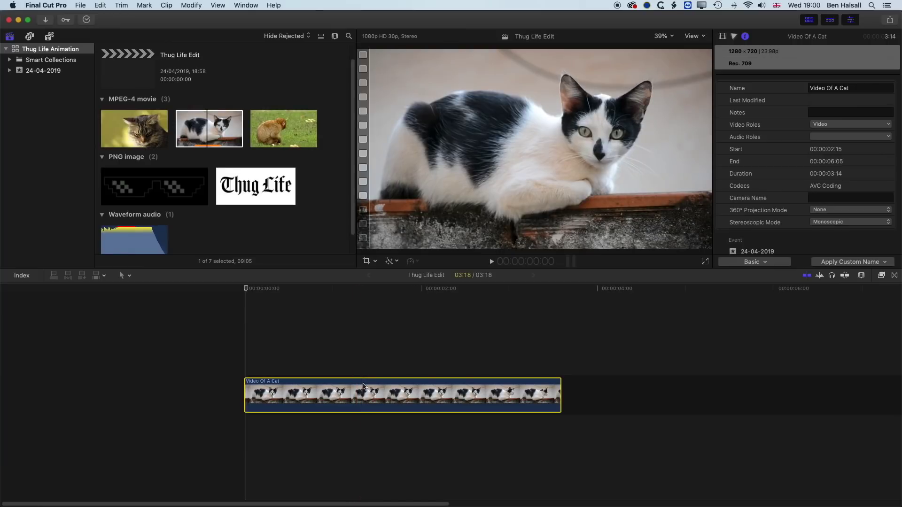
pyautogui.click(417, 261)
pyautogui.click(417, 262)
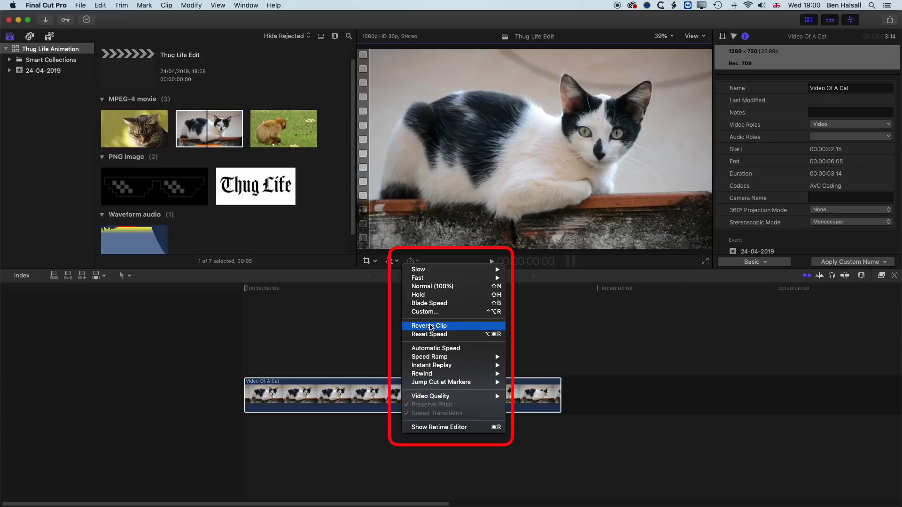
pyautogui.click(448, 328)
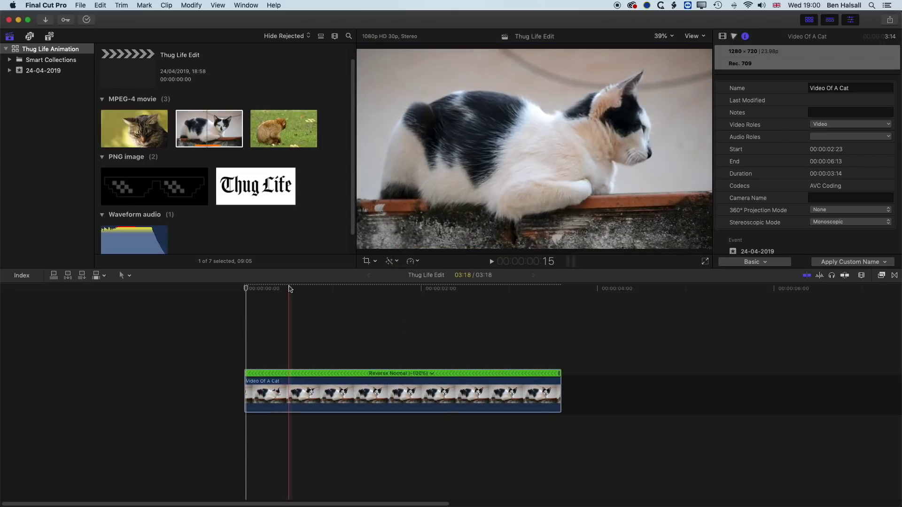
pyautogui.click(239, 289)
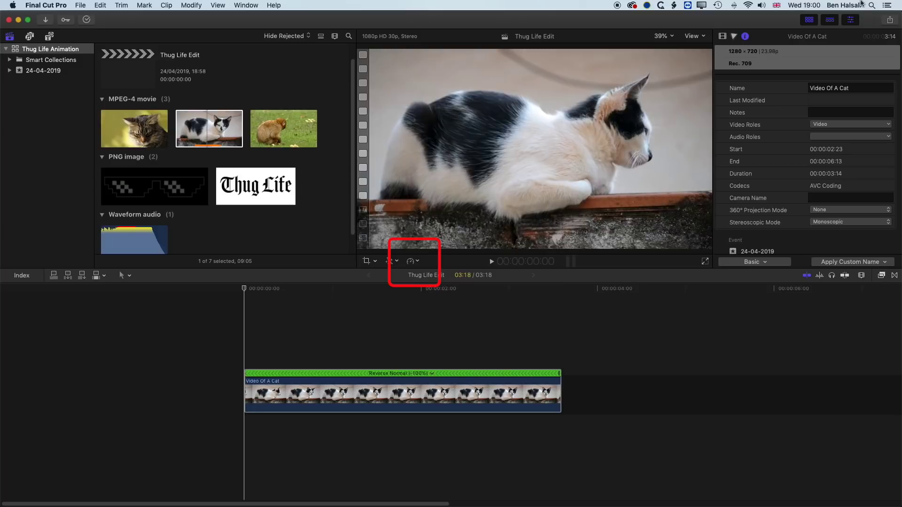
pyautogui.click(808, 20)
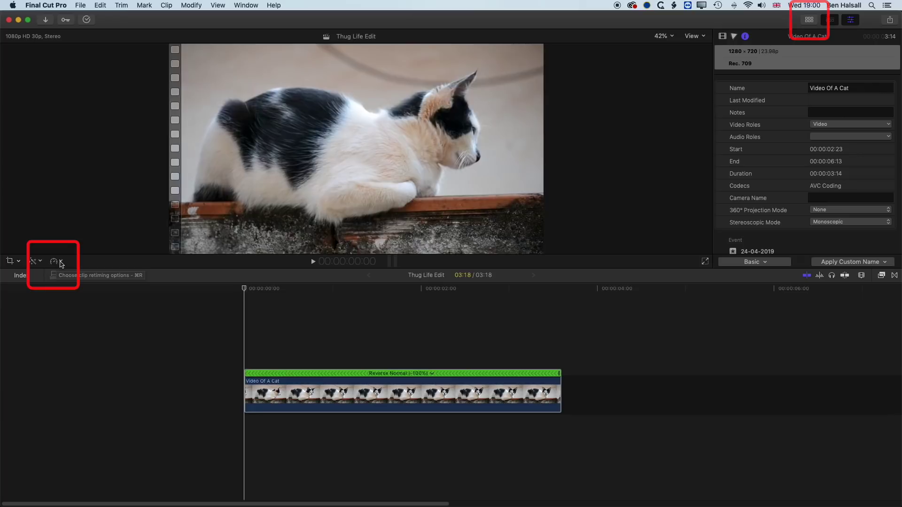
pyautogui.click(60, 263)
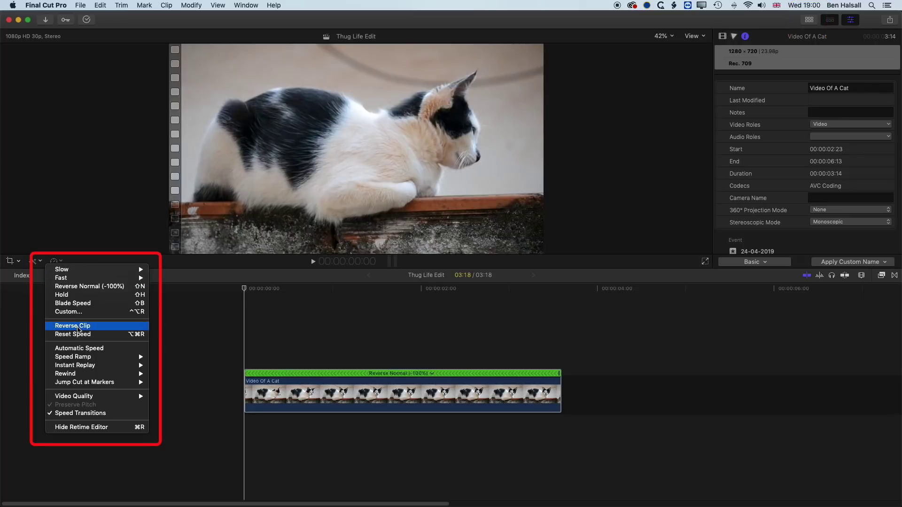
pyautogui.click(83, 243)
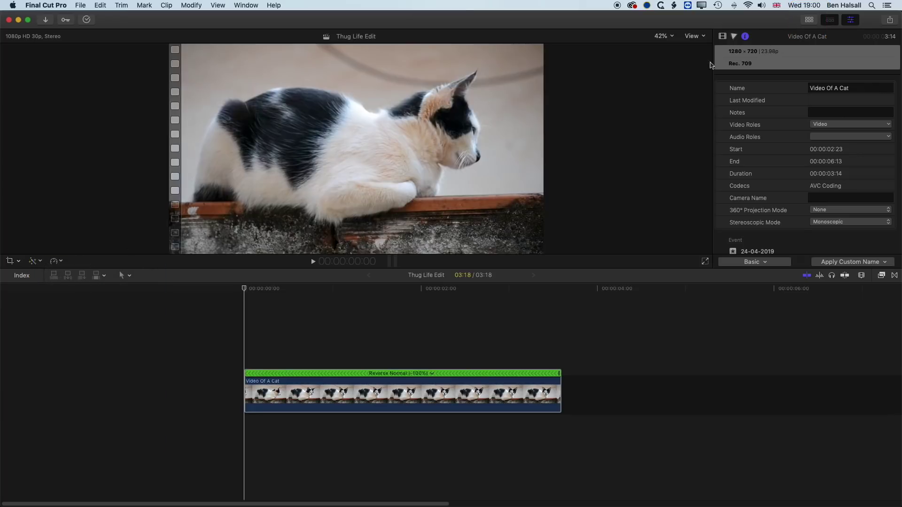
pyautogui.click(810, 20)
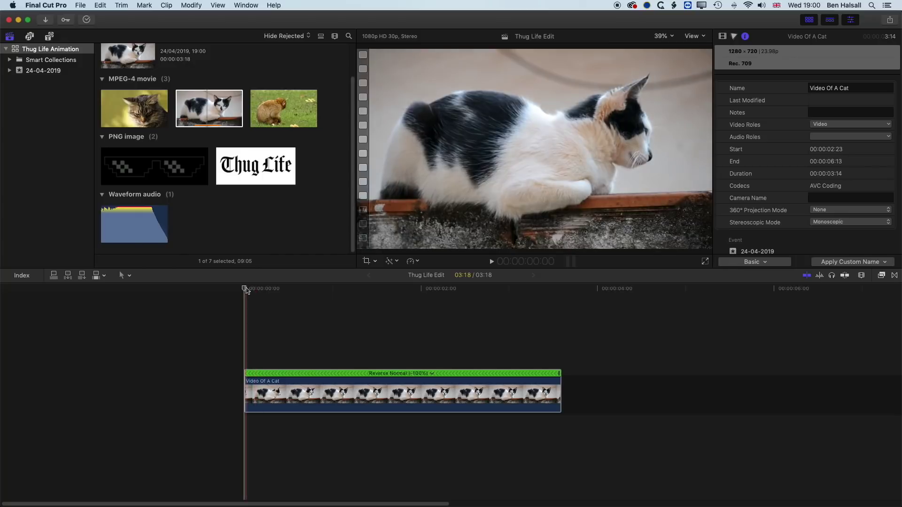
# Insert a hold in the reversed cat clip at 2:20 and lengthen it until the clip lasts about 06:13.
pyautogui.press('space')
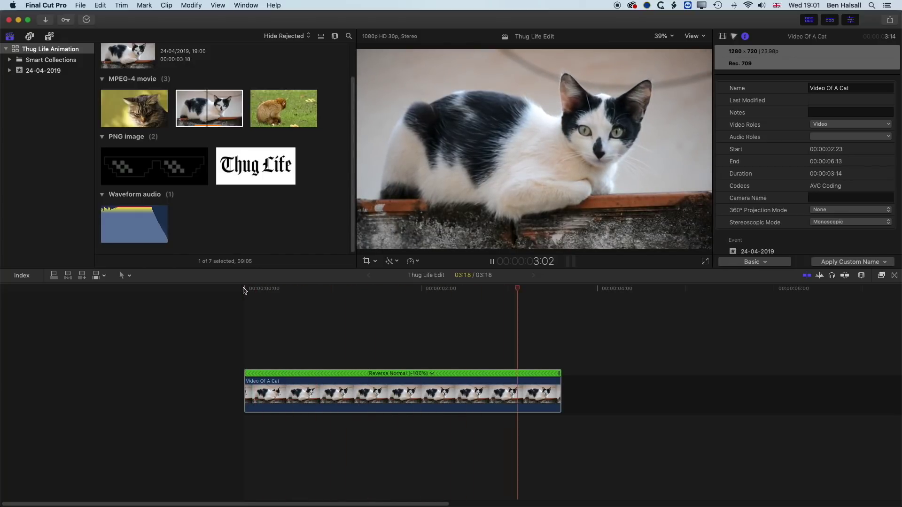
pyautogui.press('space')
pyautogui.moveTo(528, 288); pyautogui.dragTo(478, 291)
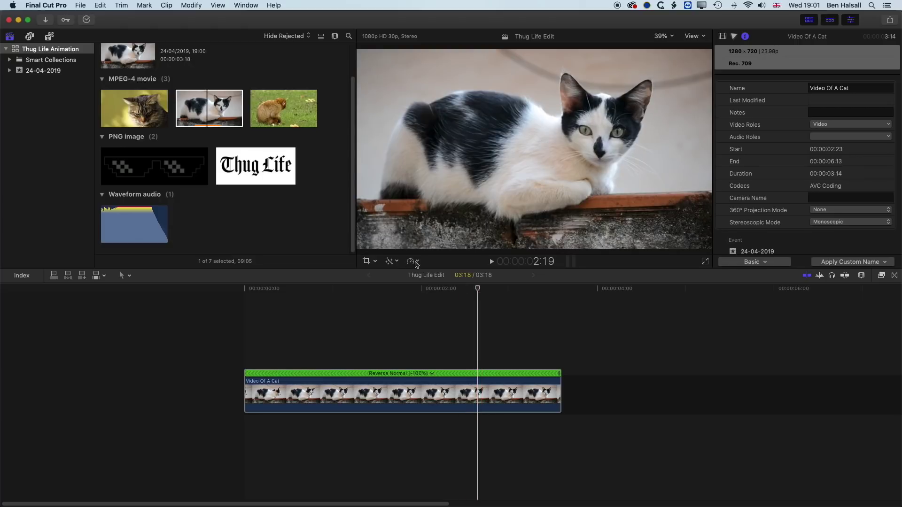
pyautogui.moveTo(478, 288); pyautogui.dragTo(480, 290)
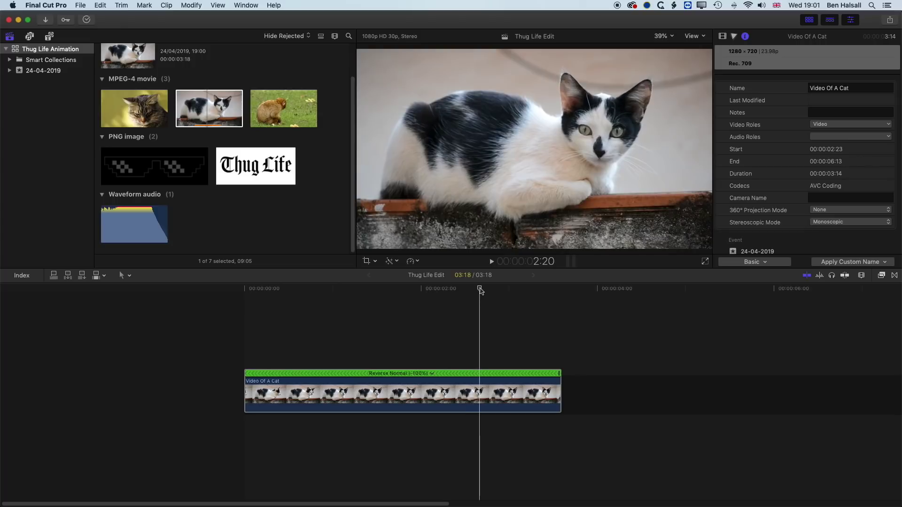
pyautogui.click(419, 265)
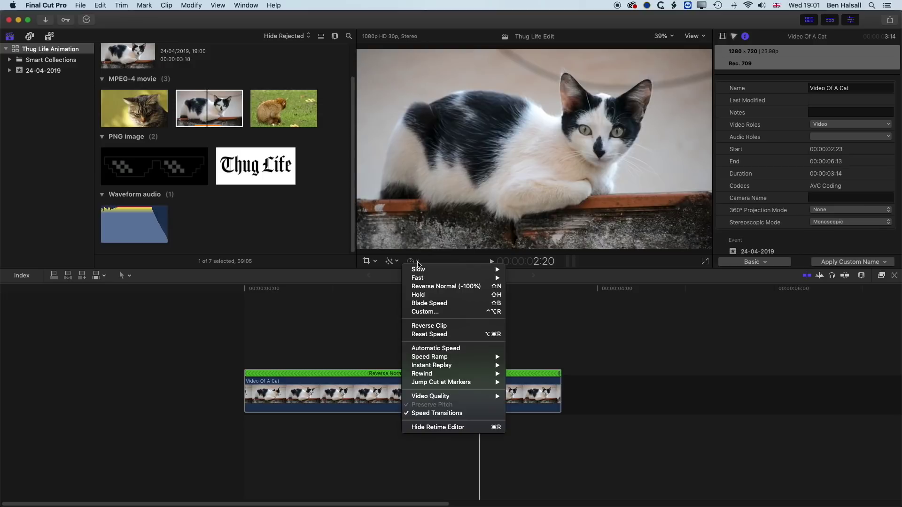
pyautogui.click(434, 296)
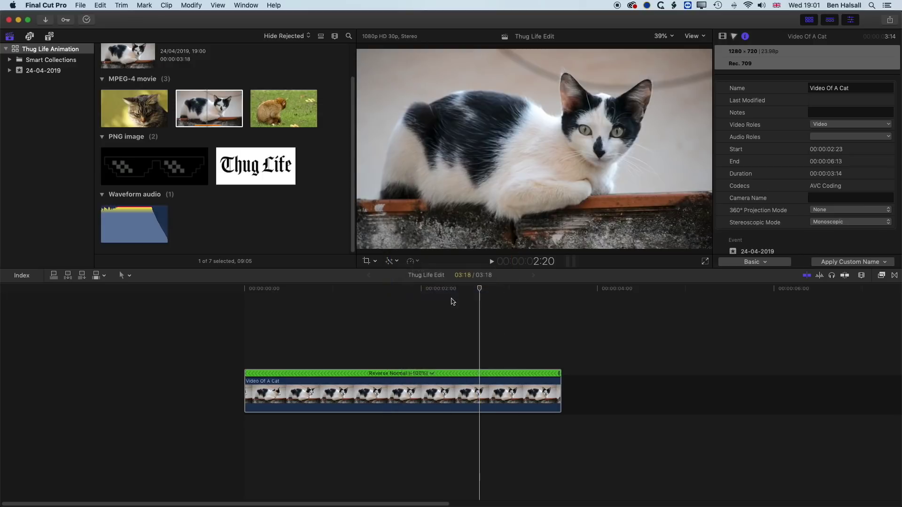
pyautogui.moveTo(648, 374); pyautogui.dragTo(727, 376)
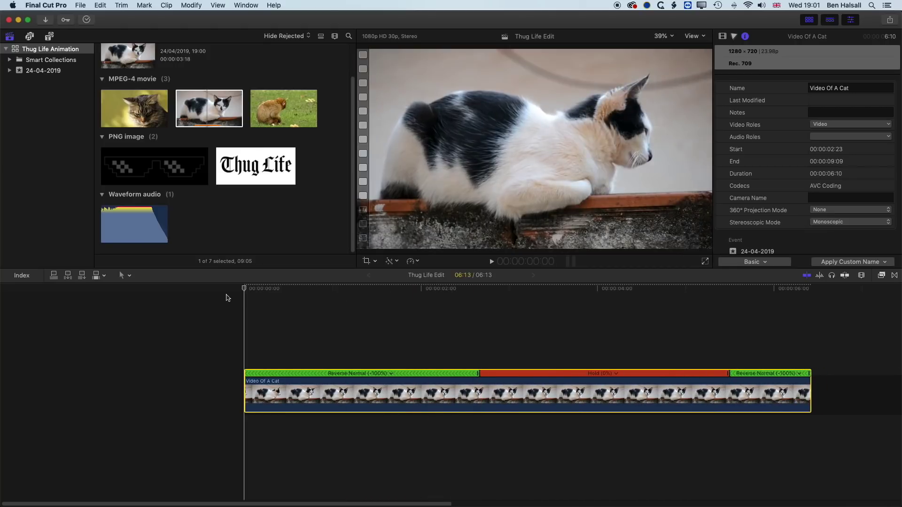
# Play the retimed clip from the beginning through the hold section, and bring the playhead back near the start.
pyautogui.press('space')
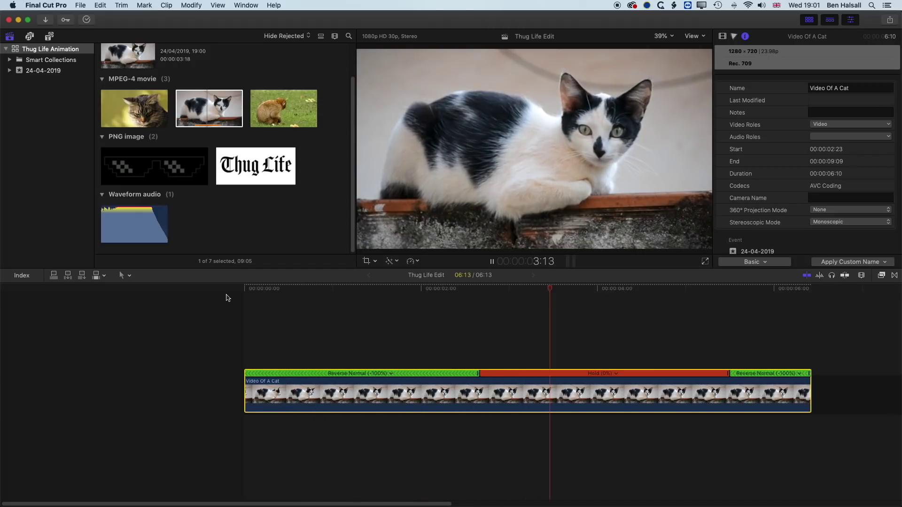
pyautogui.press('space')
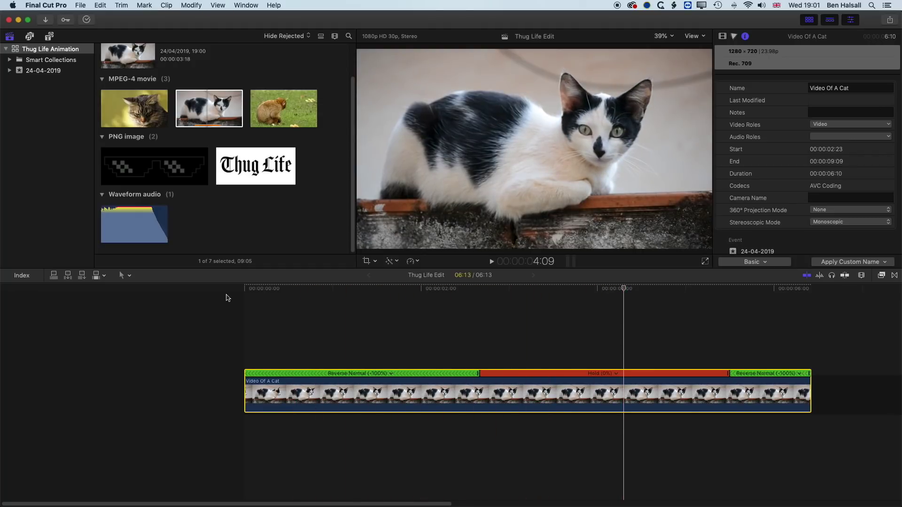
pyautogui.click(256, 289)
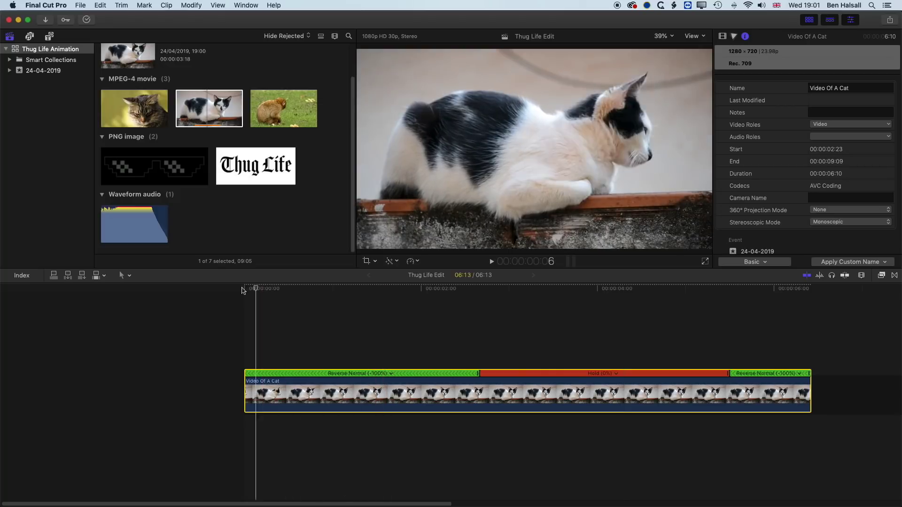
# Play the retimed cat clip from its beginning, then mark a range start at about 1:09 and continue to about 2:02.
pyautogui.moveTo(242, 291); pyautogui.dragTo(233, 291)
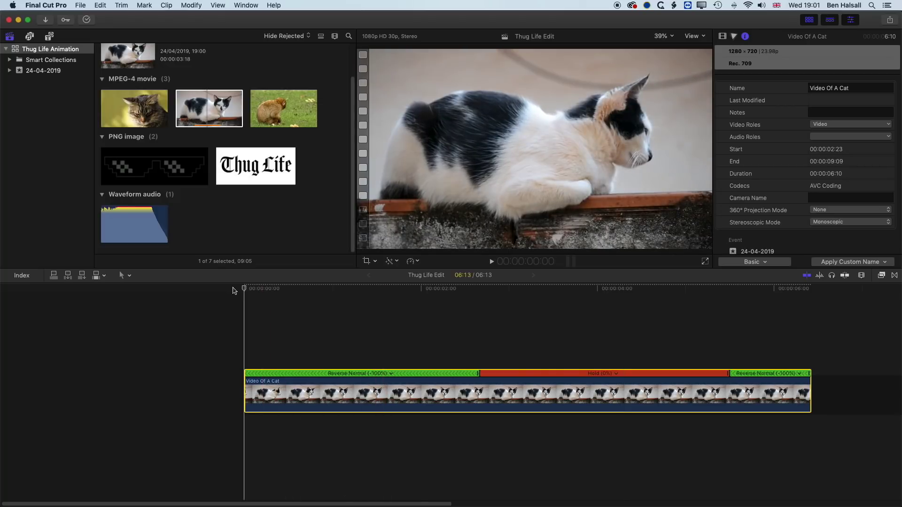
pyautogui.press('space')
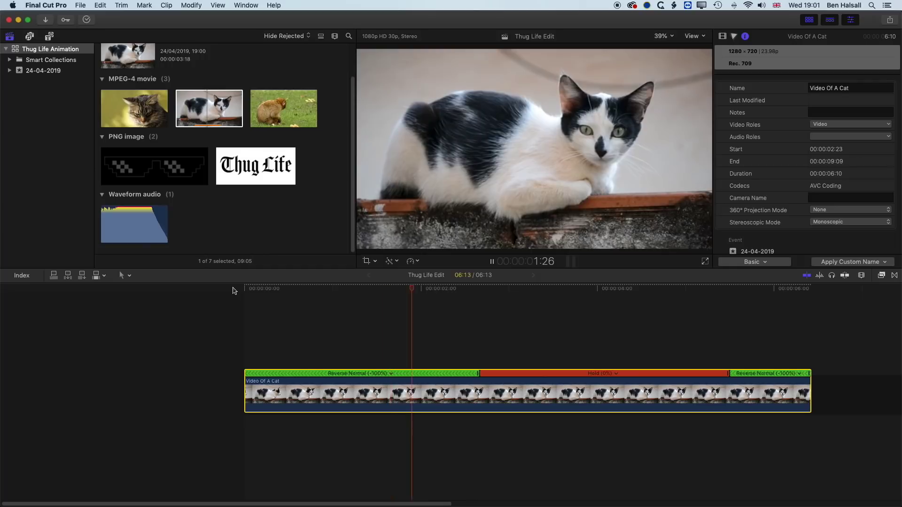
pyautogui.press('j')
pyautogui.press('l')
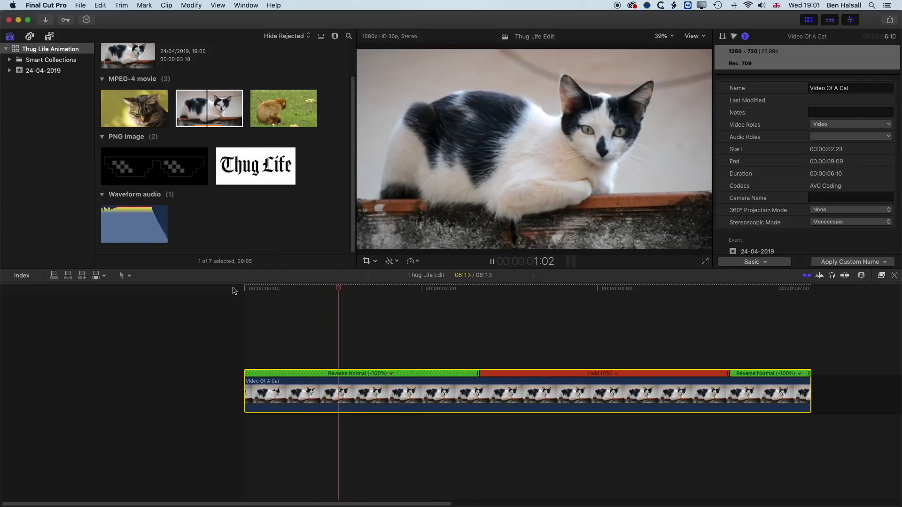
pyautogui.press('k')
pyautogui.press('i')
pyautogui.press('l')
pyautogui.press('k')
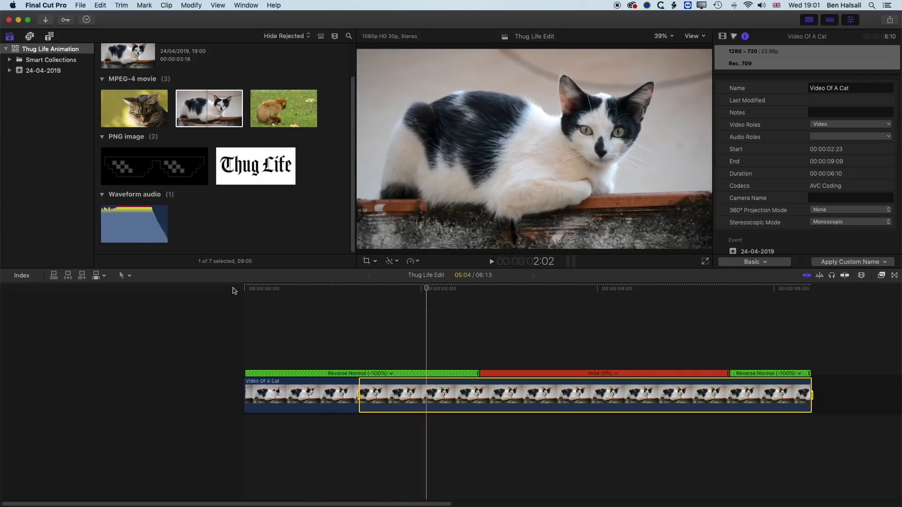
# Review the head turn frame by frame and in both playback directions, then end the marked range at about 2:05.
pyautogui.press('Right')
pyautogui.press('Right')
pyautogui.press('Right')
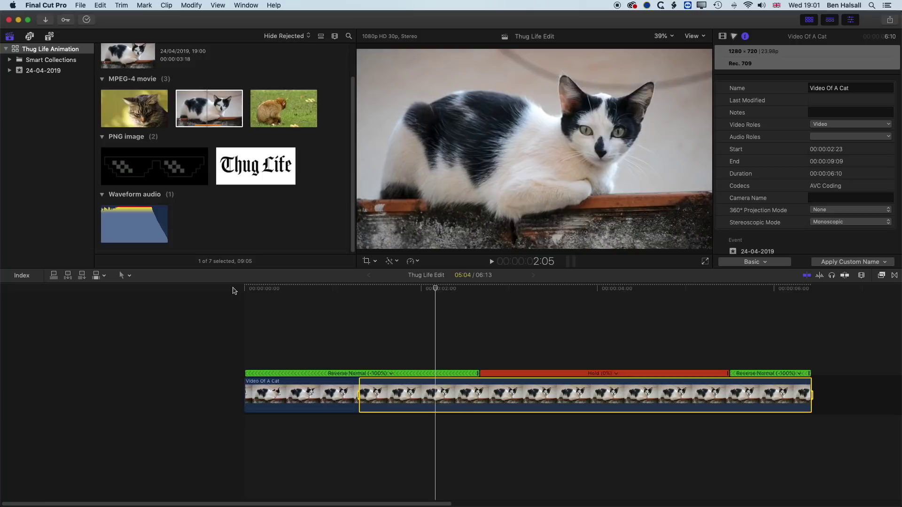
pyautogui.moveTo(435, 289); pyautogui.dragTo(403, 293)
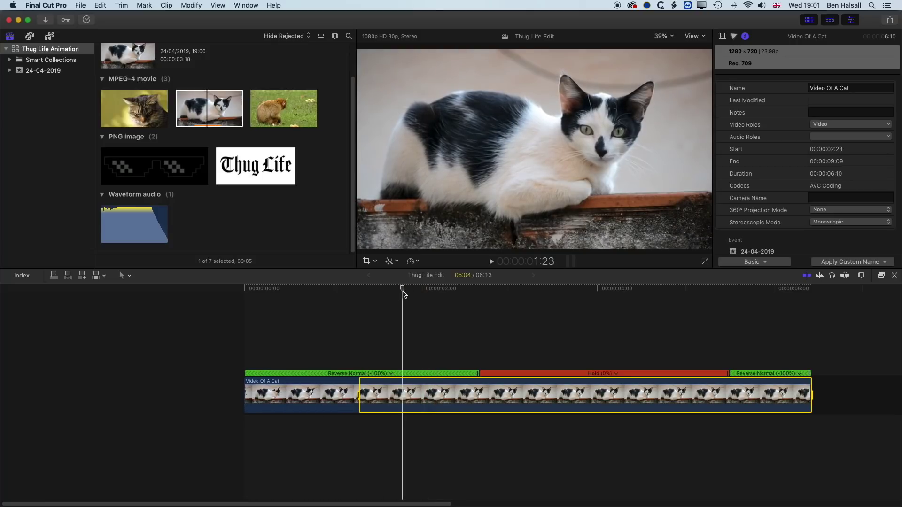
pyautogui.press('j')
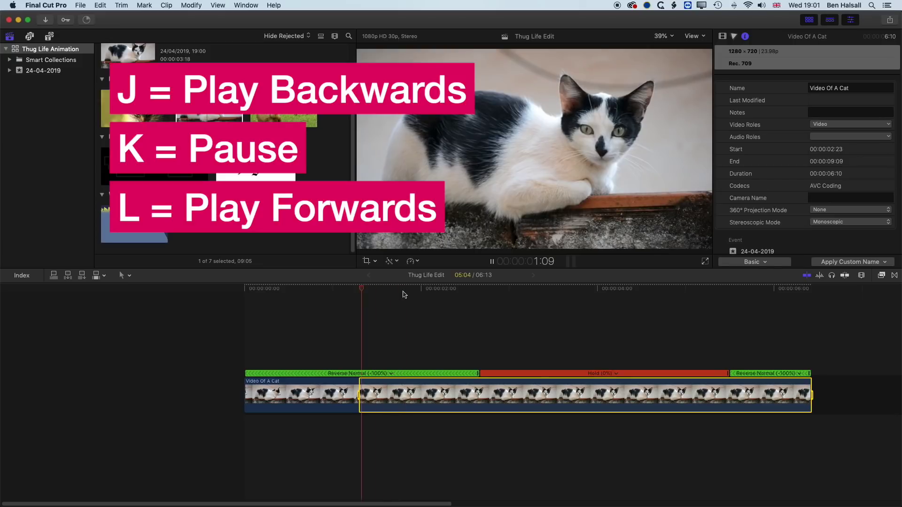
pyautogui.press('l')
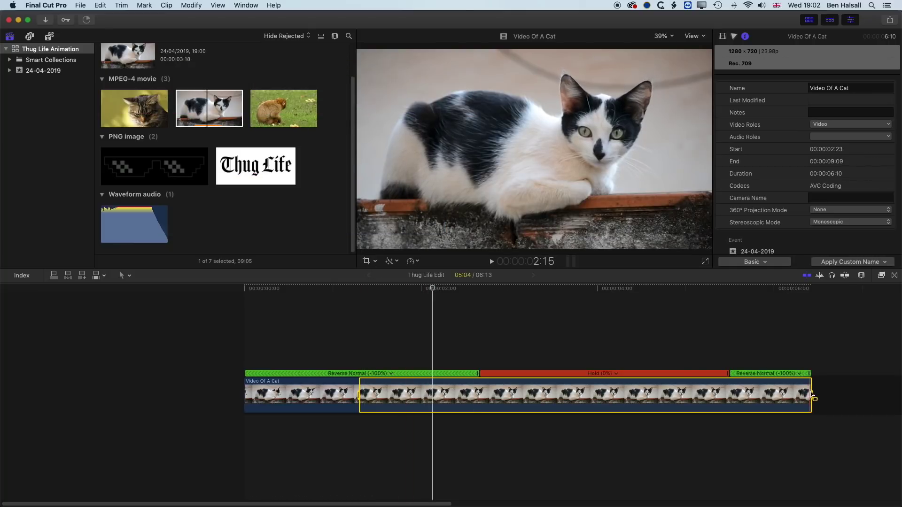
pyautogui.moveTo(811, 397); pyautogui.dragTo(435, 397)
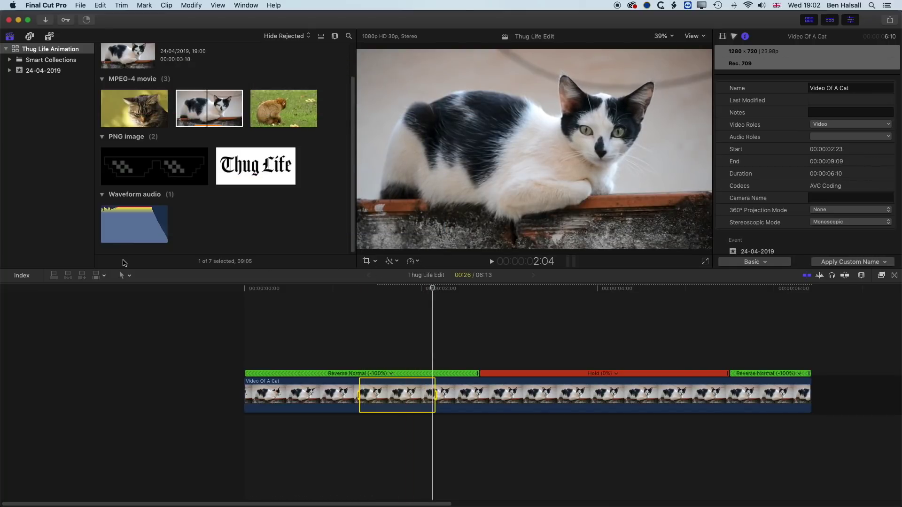
# Range-select the cat clip from about 1:08 to 2:05 and speed that section up to 200%.
pyautogui.click(124, 275)
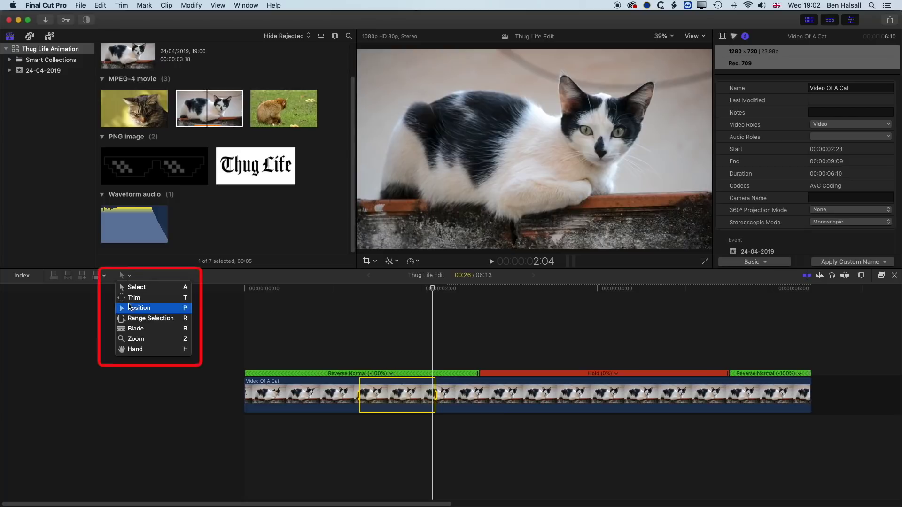
pyautogui.click(138, 322)
pyautogui.moveTo(356, 396); pyautogui.dragTo(437, 391)
pyautogui.click(415, 261)
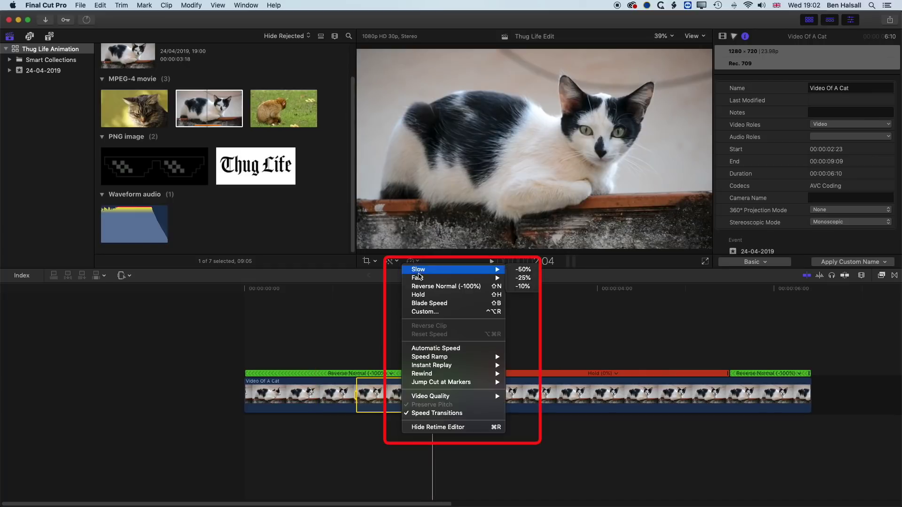
pyautogui.moveTo(419, 277)
pyautogui.click(520, 278)
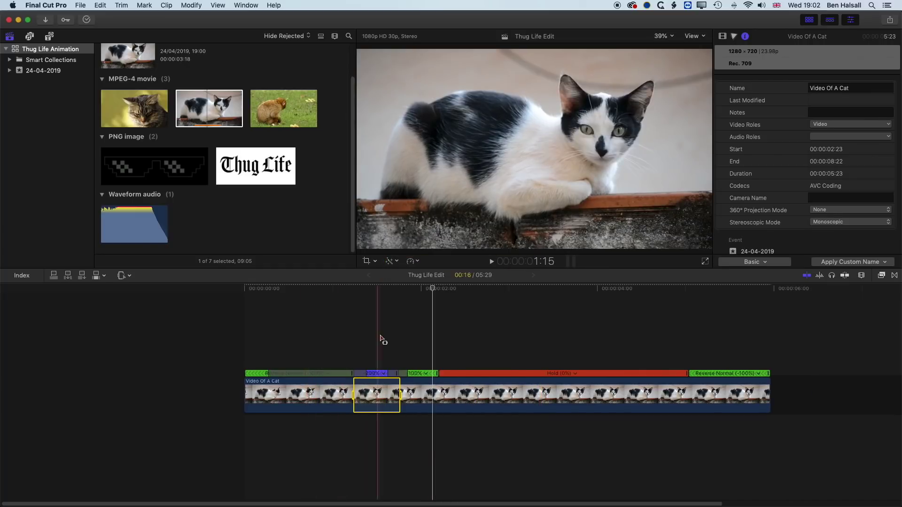
# Play the sped-up cat clip from the beginning and look through its hold section.
pyautogui.moveTo(432, 290); pyautogui.dragTo(196, 295)
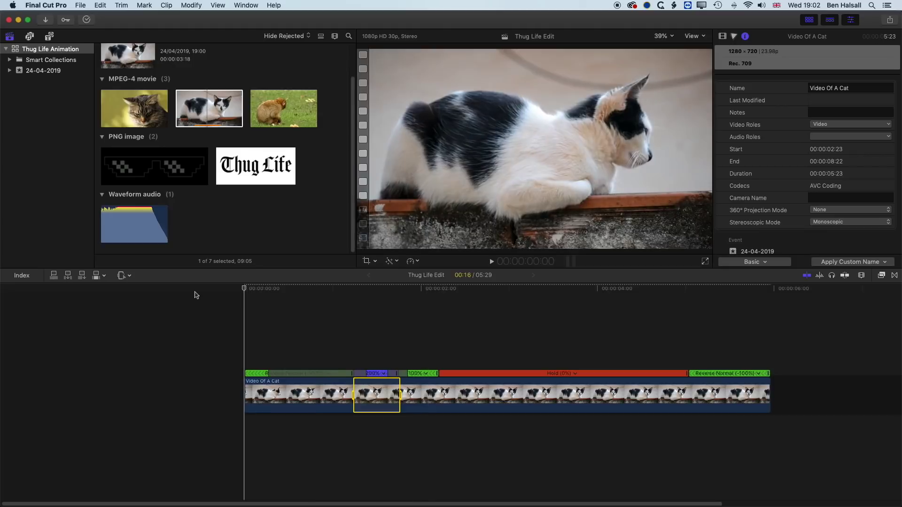
pyautogui.press('space')
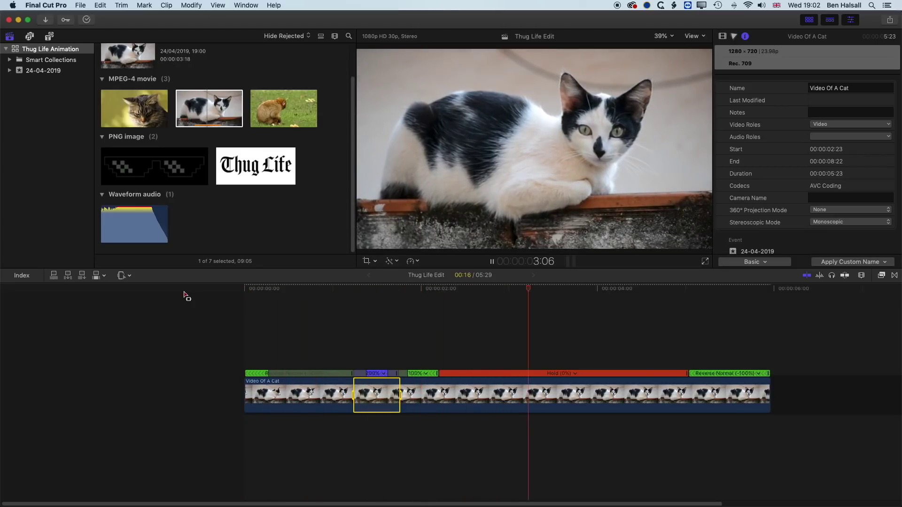
pyautogui.press('space')
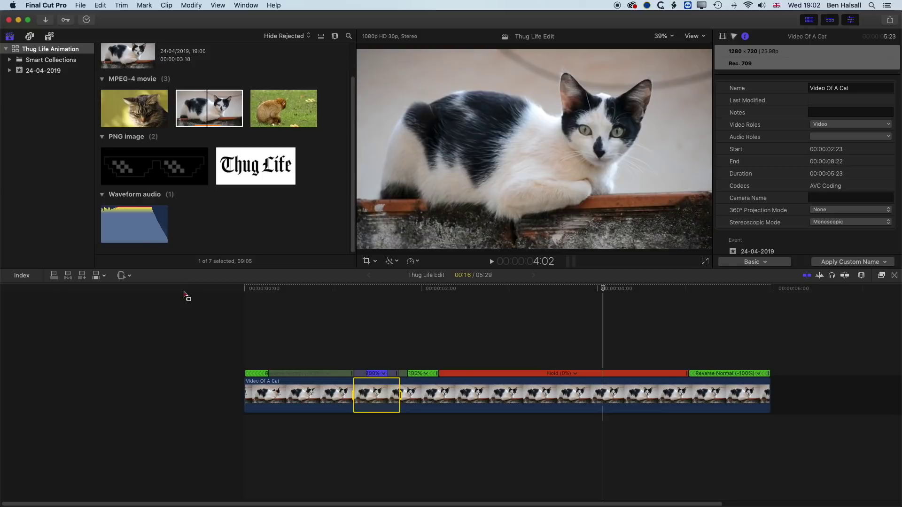
pyautogui.moveTo(603, 289); pyautogui.dragTo(476, 289)
pyautogui.click(588, 289)
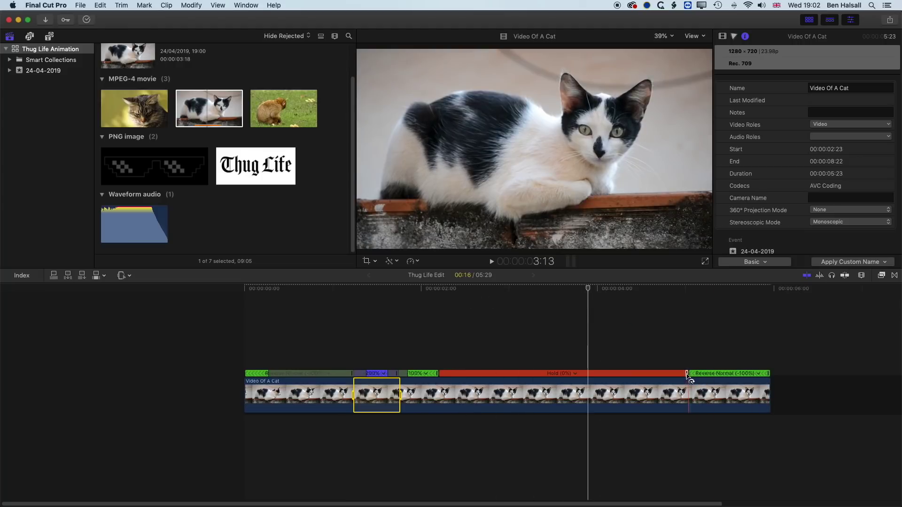
# Lengthen the hold until the clip lasts about 07:05, then trim the clip's end to about 06:06 and return to its start.
pyautogui.moveTo(686, 375); pyautogui.dragTo(794, 373)
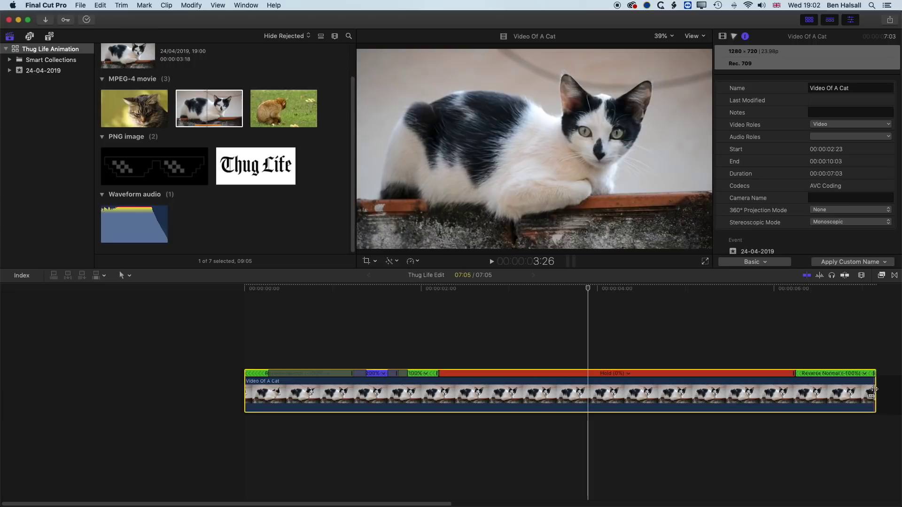
pyautogui.click(124, 275)
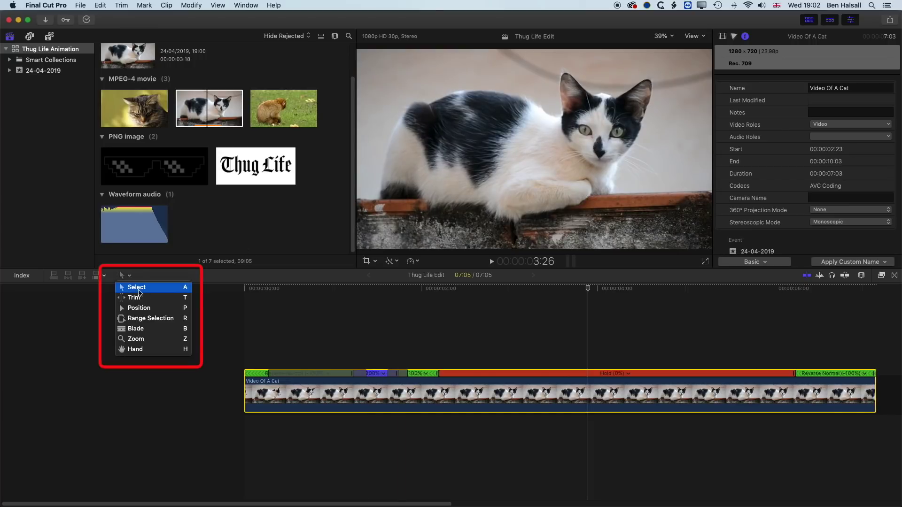
pyautogui.click(175, 288)
pyautogui.moveTo(874, 382); pyautogui.dragTo(790, 394)
pyautogui.click(786, 289)
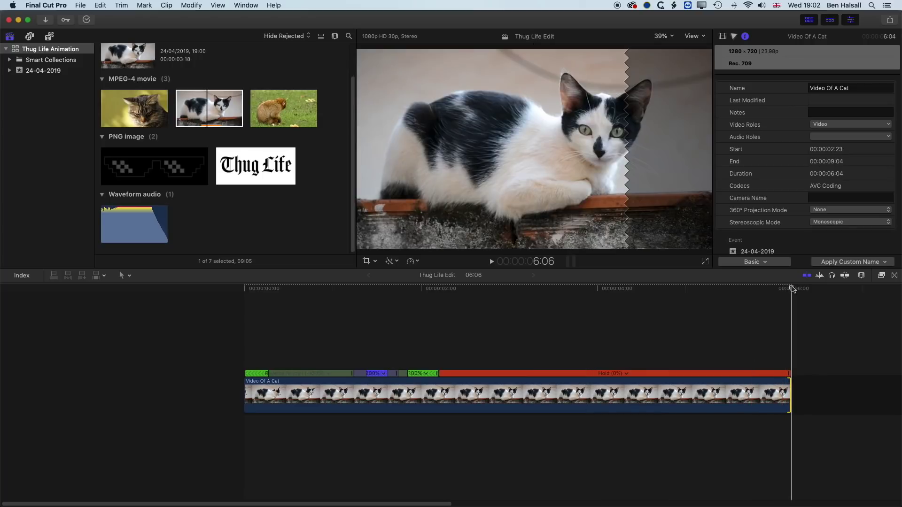
pyautogui.moveTo(787, 289); pyautogui.dragTo(235, 287)
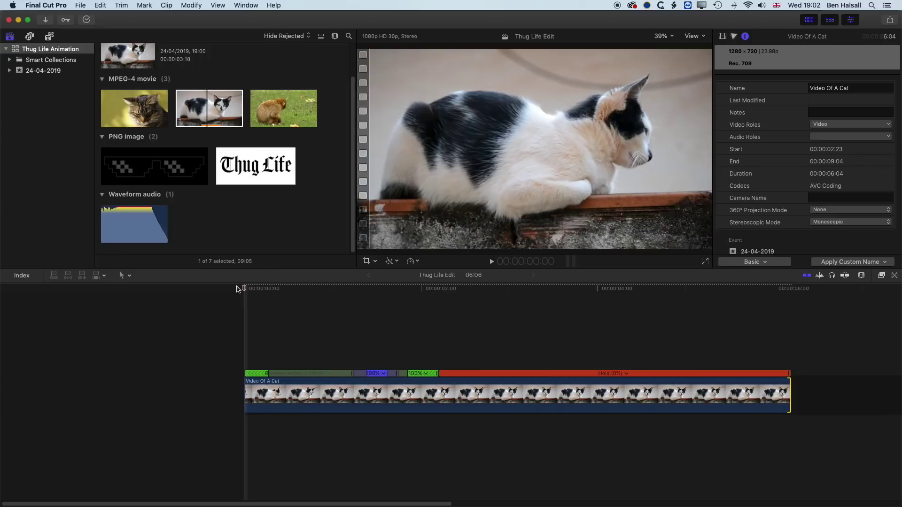
# Add the sunglasses image above the cat clip and shift it to start at about 2:04, just before the hold.
pyautogui.click(170, 171)
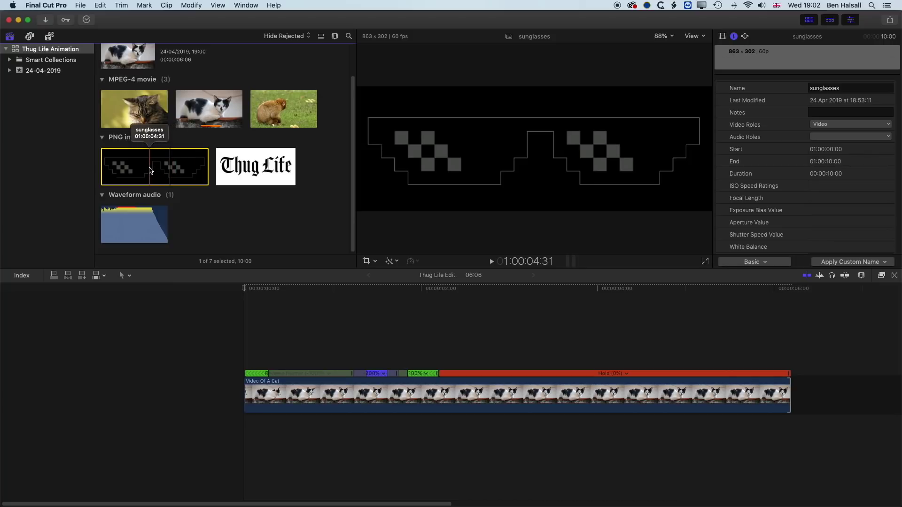
pyautogui.moveTo(149, 168); pyautogui.dragTo(628, 343)
pyautogui.click(381, 290)
pyautogui.press('space')
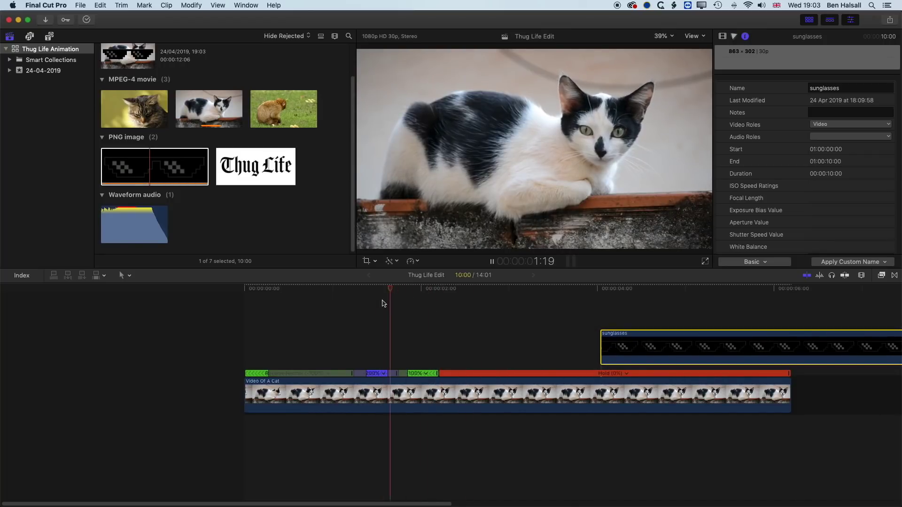
pyautogui.moveTo(478, 294); pyautogui.dragTo(443, 290)
pyautogui.moveTo(634, 343); pyautogui.dragTo(466, 345)
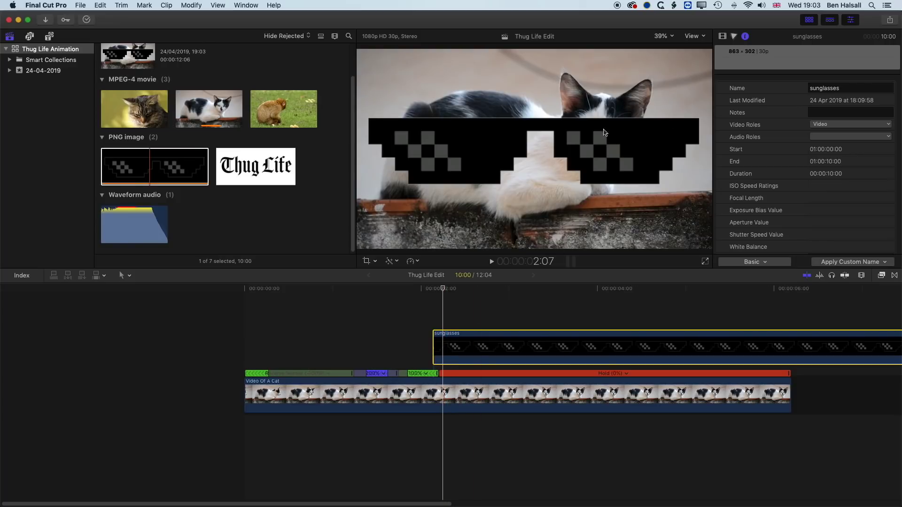
# Transform the sunglasses to fit over the cat's eyes, at about 36.9% scale, -8° rotation and position X 356.4, Y 86.5 px.
pyautogui.click(375, 262)
pyautogui.click(381, 273)
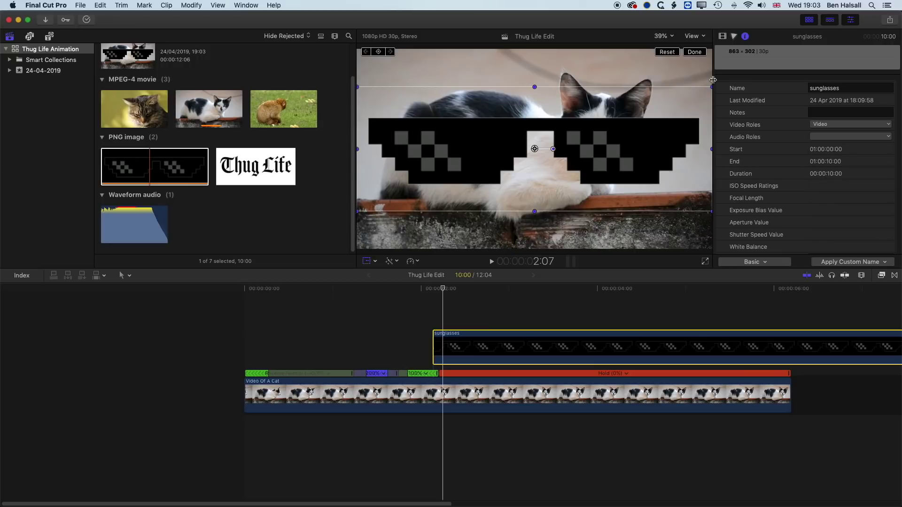
pyautogui.moveTo(710, 88); pyautogui.dragTo(672, 119)
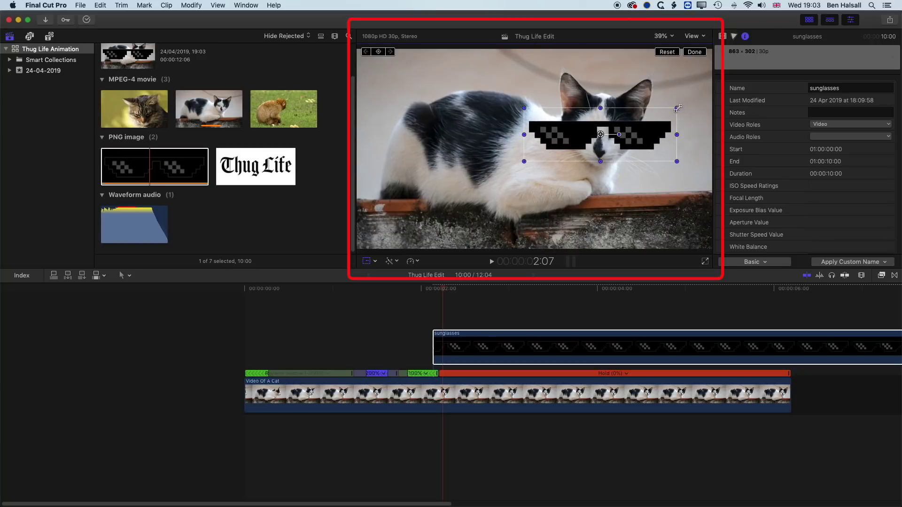
pyautogui.moveTo(621, 137); pyautogui.dragTo(620, 139)
pyautogui.moveTo(681, 120); pyautogui.dragTo(669, 121)
pyautogui.moveTo(601, 134); pyautogui.dragTo(601, 133)
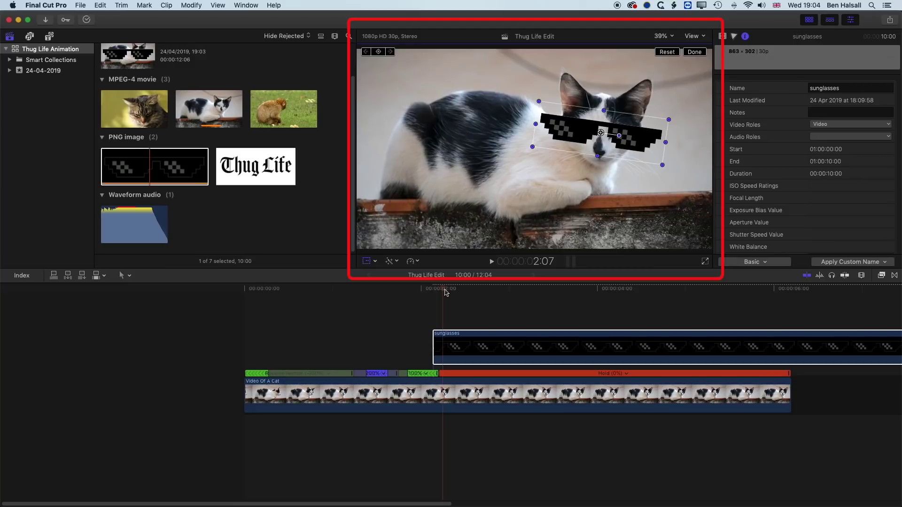
# Add a transform keyframe to the sunglasses at 2:15 and show the clip's video properties.
pyautogui.moveTo(446, 292); pyautogui.dragTo(468, 291)
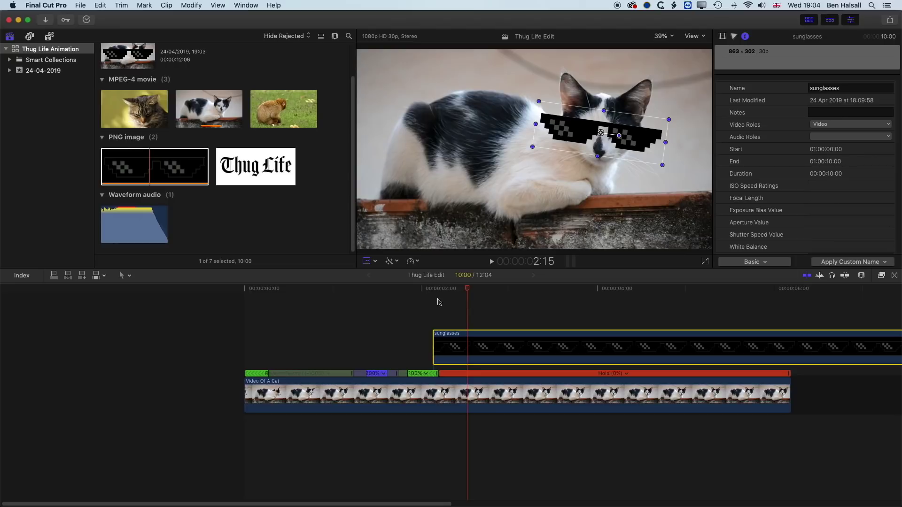
pyautogui.click(467, 344)
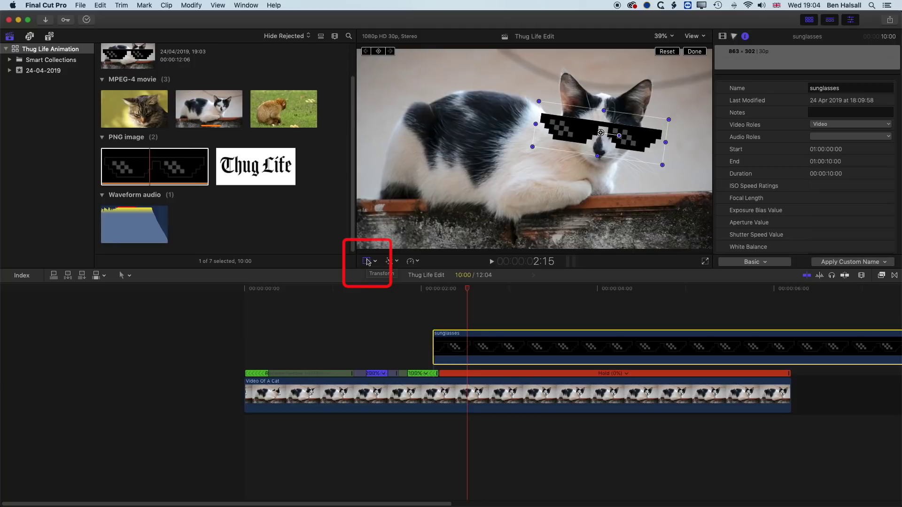
pyautogui.click(379, 52)
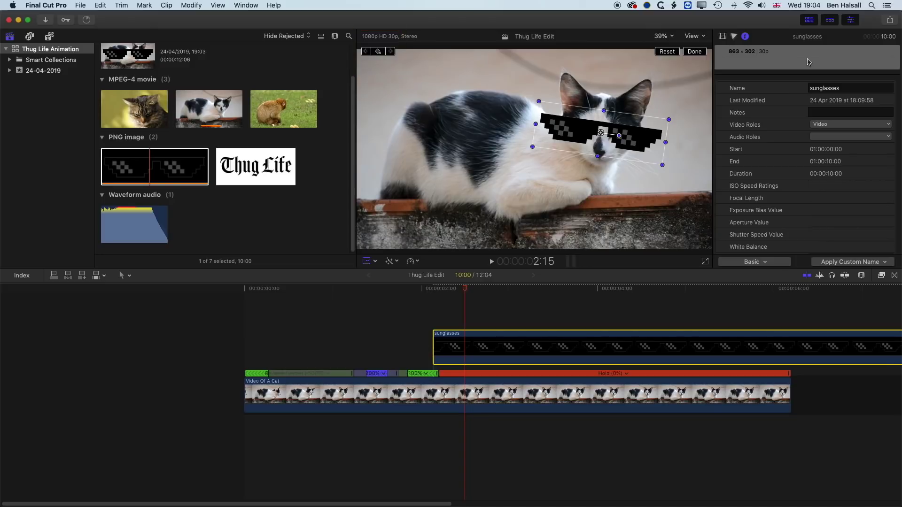
pyautogui.click(722, 37)
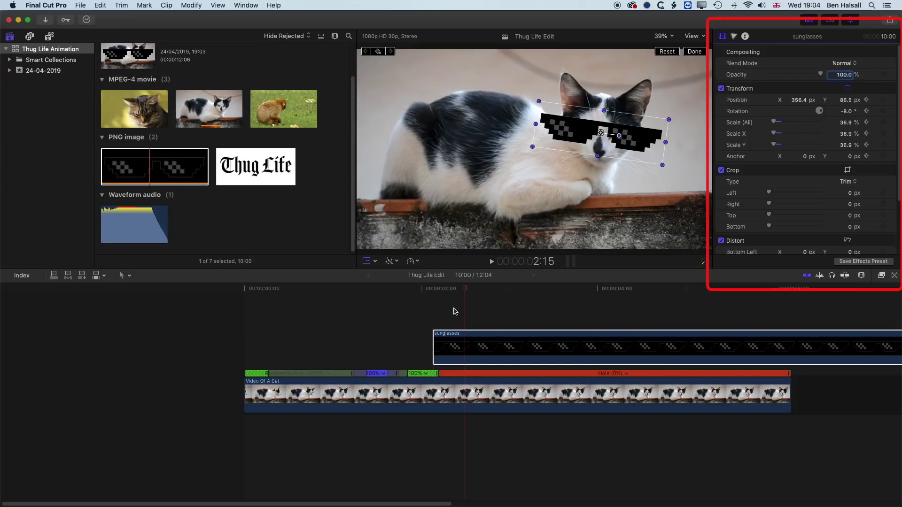
# At the sunglasses clip's first frame, 2:04, move the glasses above the picture to about X 180, Y 685 px.
pyautogui.moveTo(465, 291); pyautogui.dragTo(435, 291)
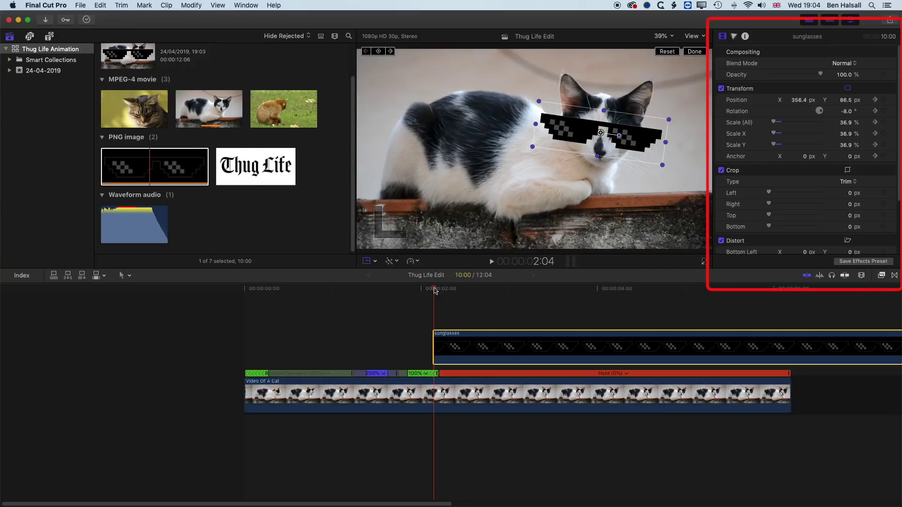
pyautogui.press('Up')
pyautogui.press('Down')
pyautogui.press('Up')
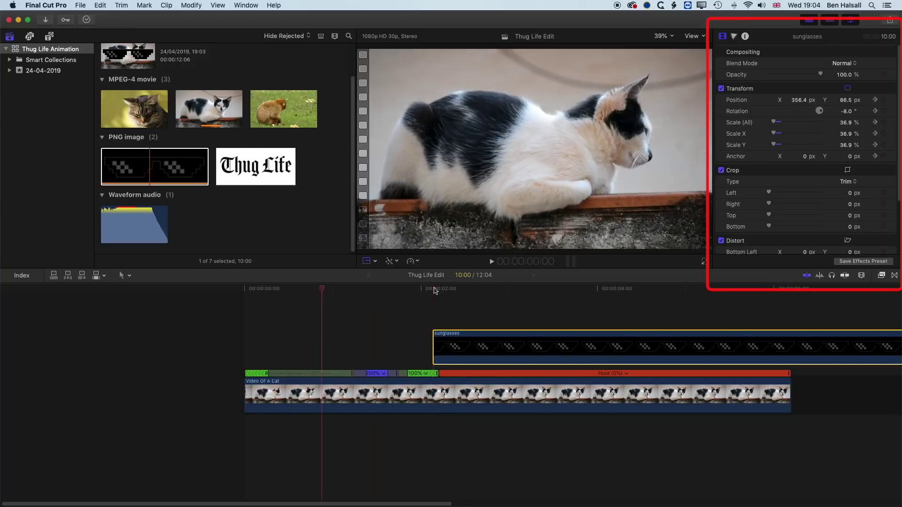
pyautogui.press('Down')
pyautogui.press('Down')
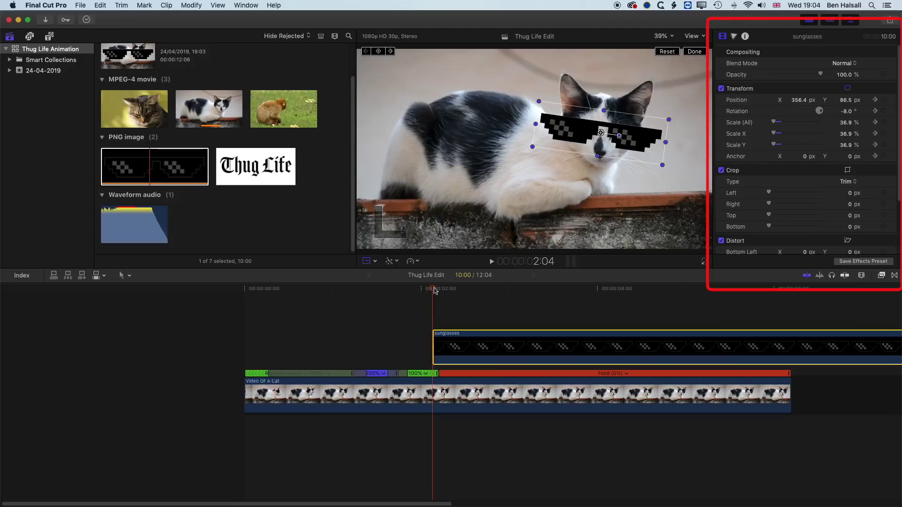
pyautogui.press('Up')
pyautogui.press('Down')
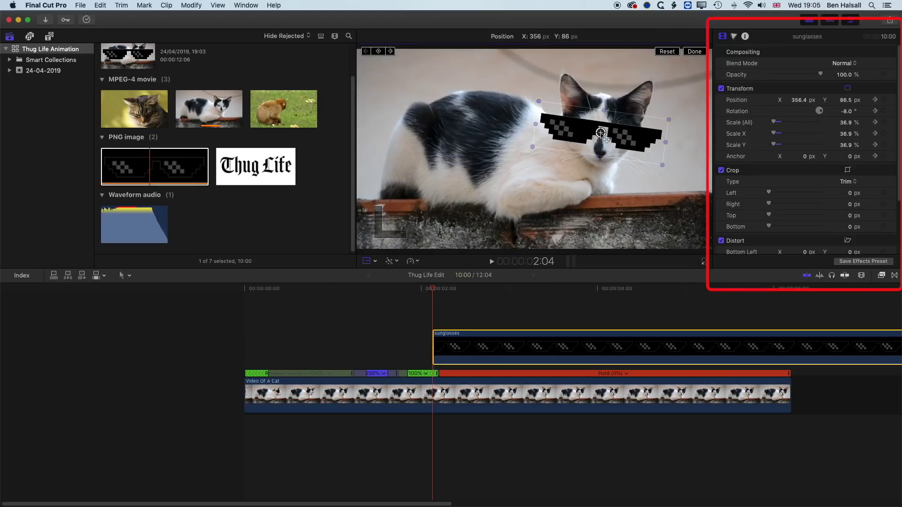
pyautogui.moveTo(600, 133); pyautogui.dragTo(575, 48)
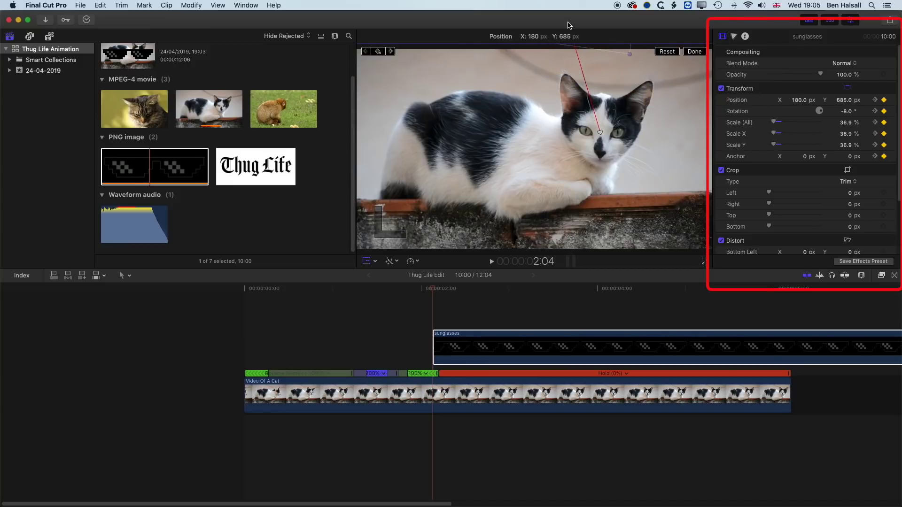
# Rotate the sunglasses to 12.1° at 2:04 and reposition them above the picture at X 136.5, Y 681 px.
pyautogui.moveTo(567, 26); pyautogui.dragTo(568, 26)
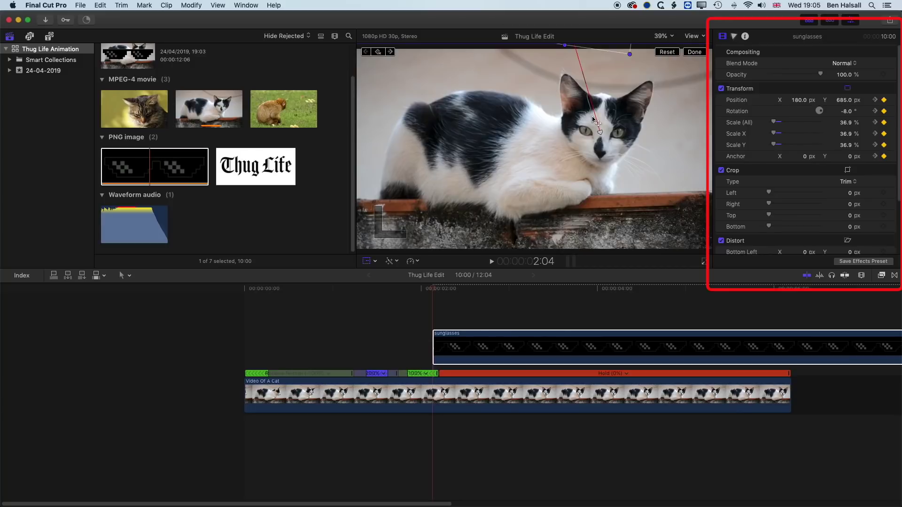
pyautogui.press('super+z')
pyautogui.moveTo(620, 138)
pyautogui.mouseDown()
pyautogui.moveTo(601, 131)
pyautogui.moveTo(544, 69)
pyautogui.moveTo(561, 26)
pyautogui.mouseUp()
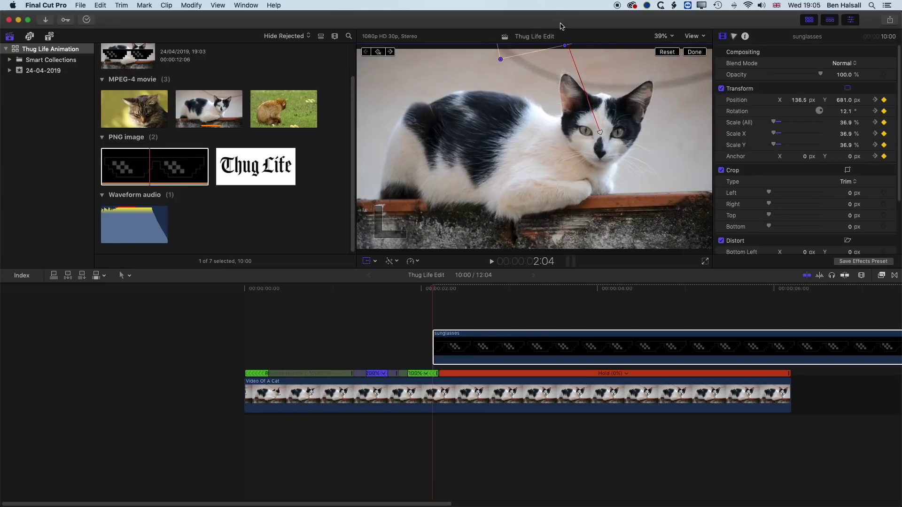
pyautogui.moveTo(433, 290)
pyautogui.mouseDown()
pyautogui.moveTo(313, 292)
pyautogui.moveTo(515, 291)
pyautogui.moveTo(435, 291)
pyautogui.mouseUp()
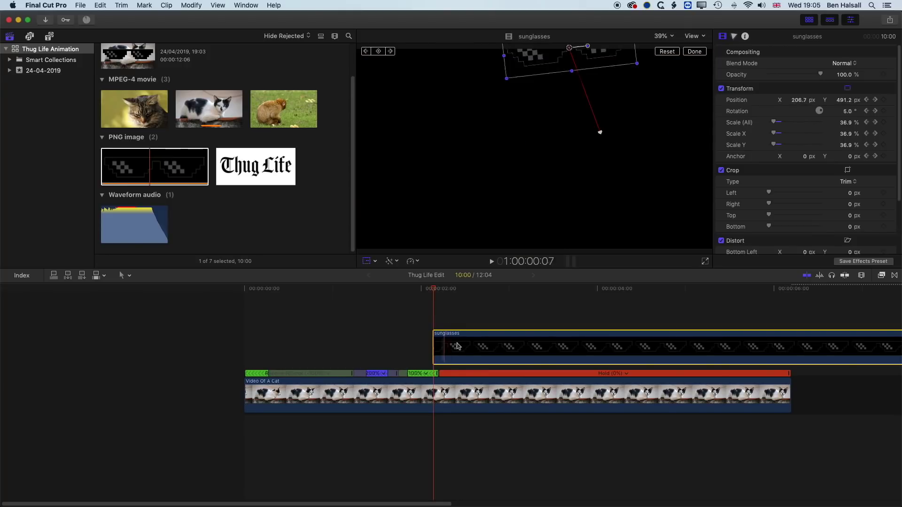
# Show the video animation of the sunglasses clip in the timeline.
pyautogui.rightClick(459, 348)
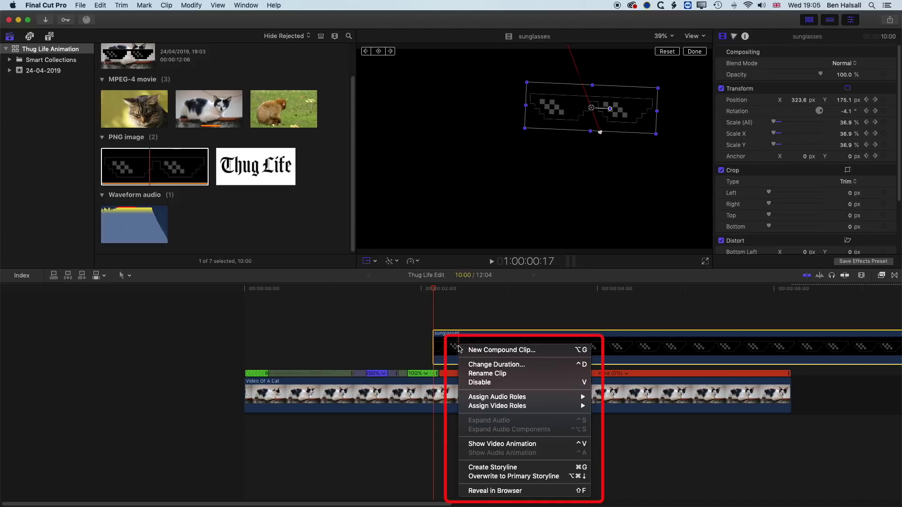
pyautogui.click(479, 444)
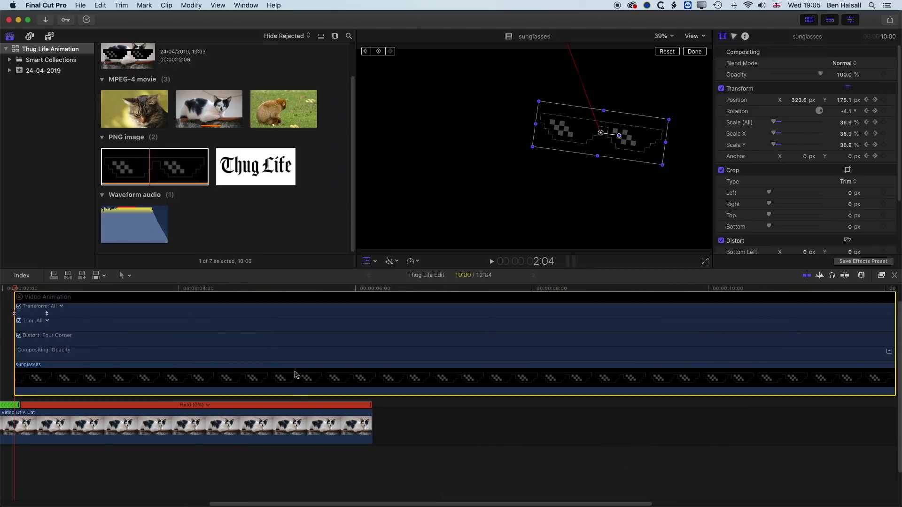
pyautogui.hscroll(8, 296, 375)
pyautogui.hscroll(-14, 296, 374)
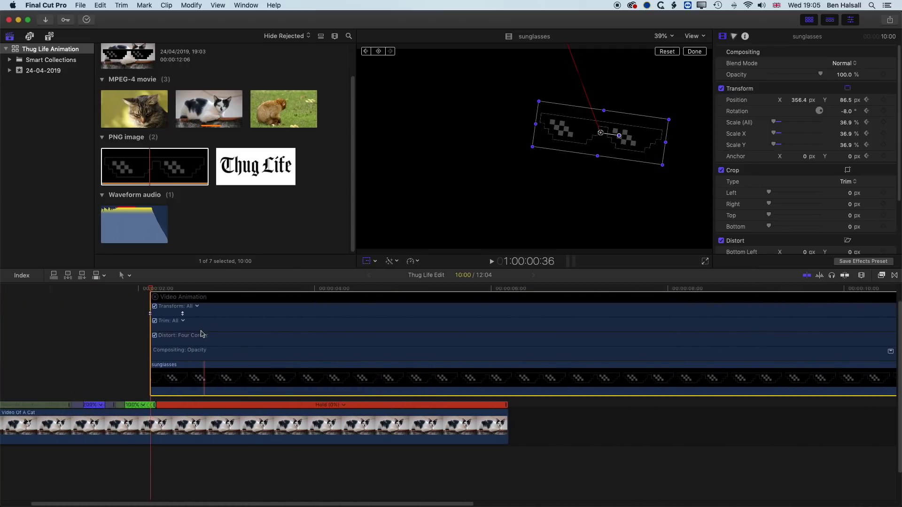
pyautogui.hscroll(-2, 201, 332)
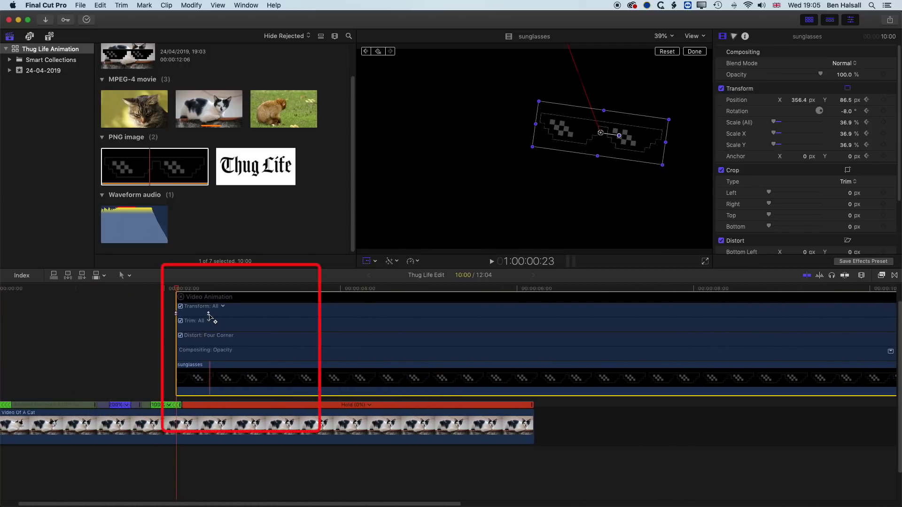
# Move the sunglasses' second transform keyframe later, to 22 frames into the clip, and play back the drop.
pyautogui.moveTo(209, 314); pyautogui.dragTo(211, 314)
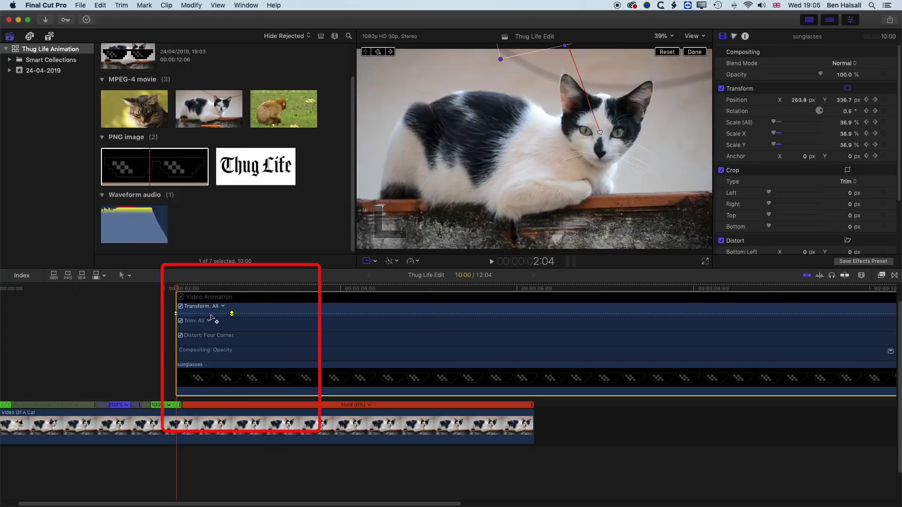
pyautogui.click(232, 314)
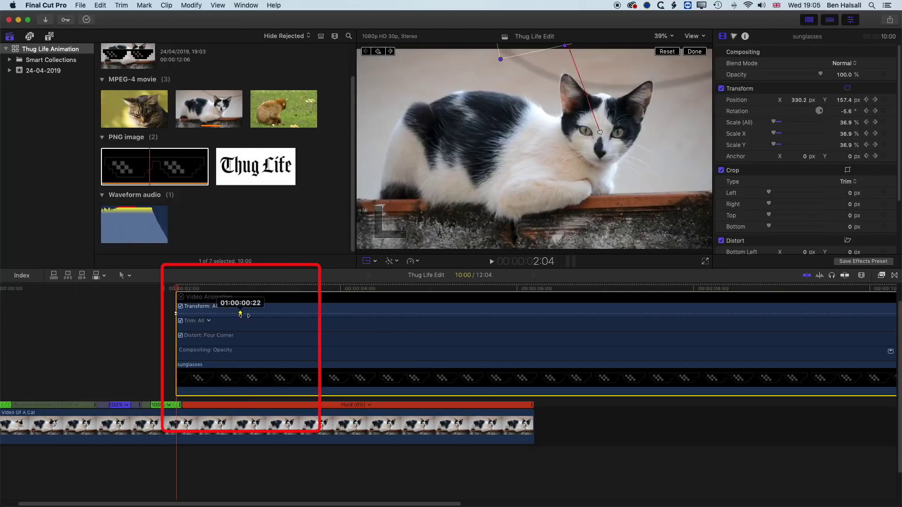
pyautogui.moveTo(177, 289); pyautogui.dragTo(69, 288)
pyautogui.press('space')
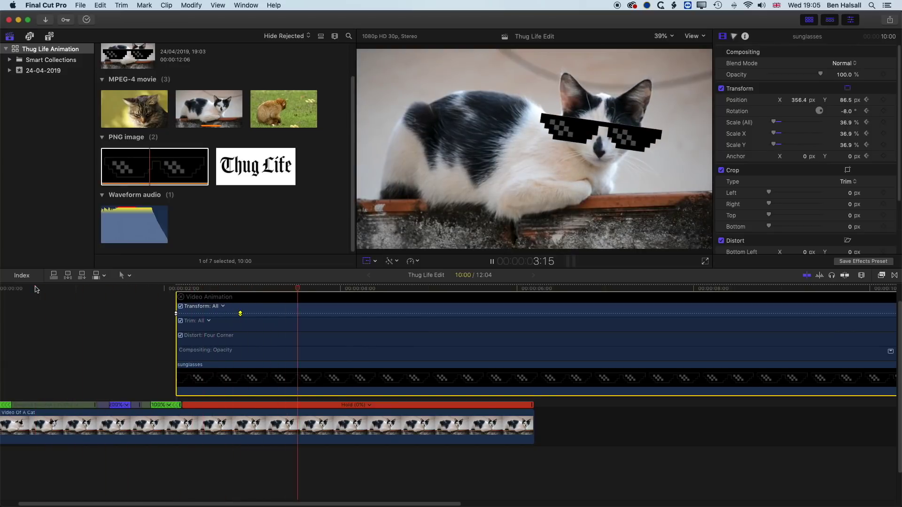
pyautogui.press('space')
pyautogui.hotkey('shift', 't')
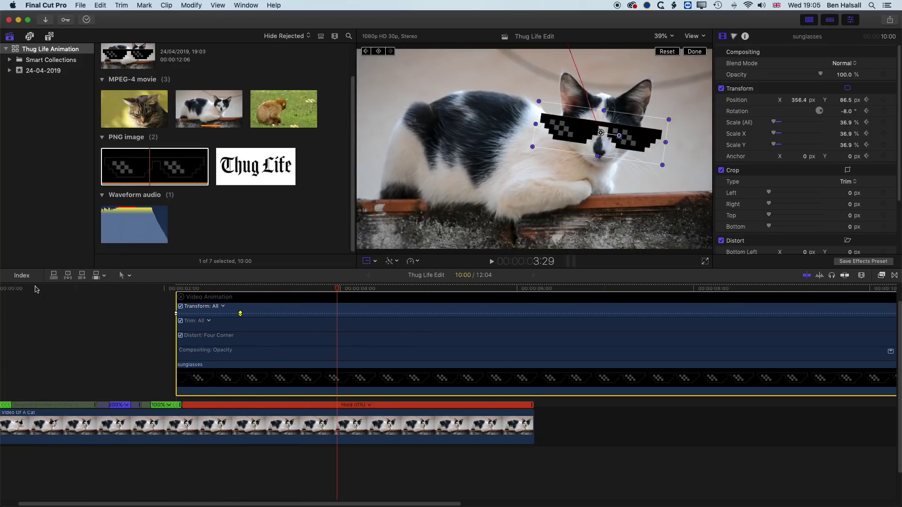
# Trim the end of the sunglasses clip so it finishes together with the cat clip.
pyautogui.hscroll(10, 37, 289)
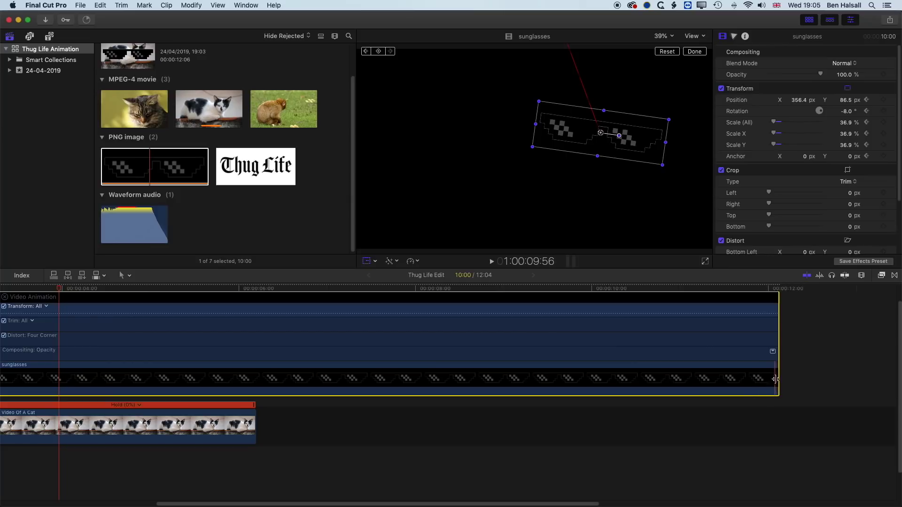
pyautogui.moveTo(778, 379); pyautogui.dragTo(272, 370)
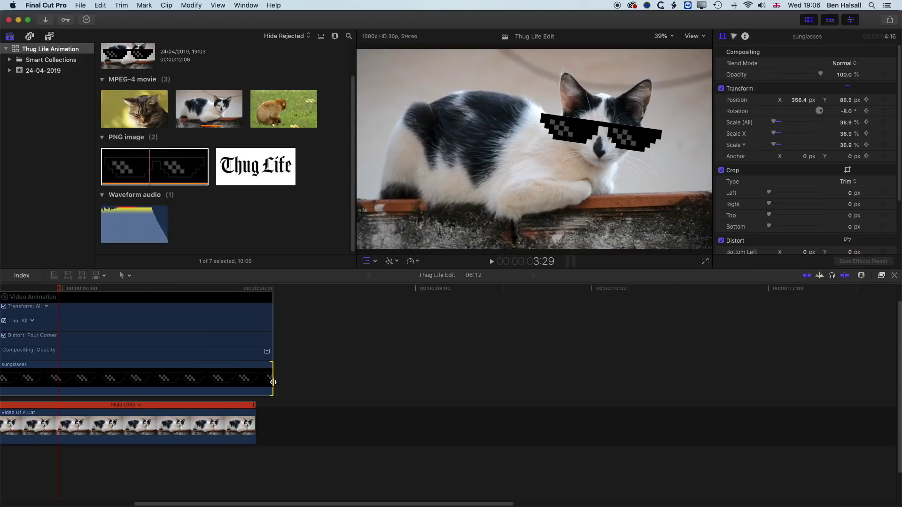
pyautogui.moveTo(273, 382); pyautogui.dragTo(255, 381)
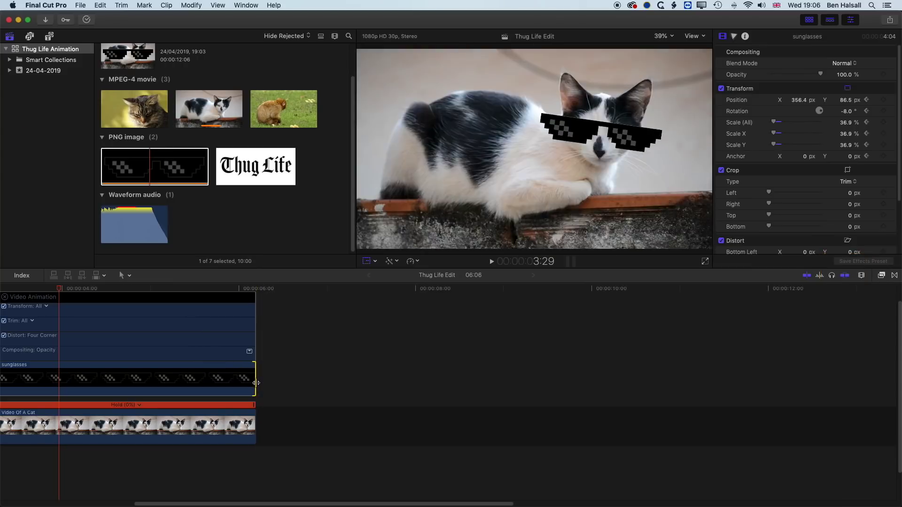
# Move the sunglasses' second transform keyframe slightly earlier, hide the clip's video animation and play back the drop.
pyautogui.hscroll(-10, 235, 317)
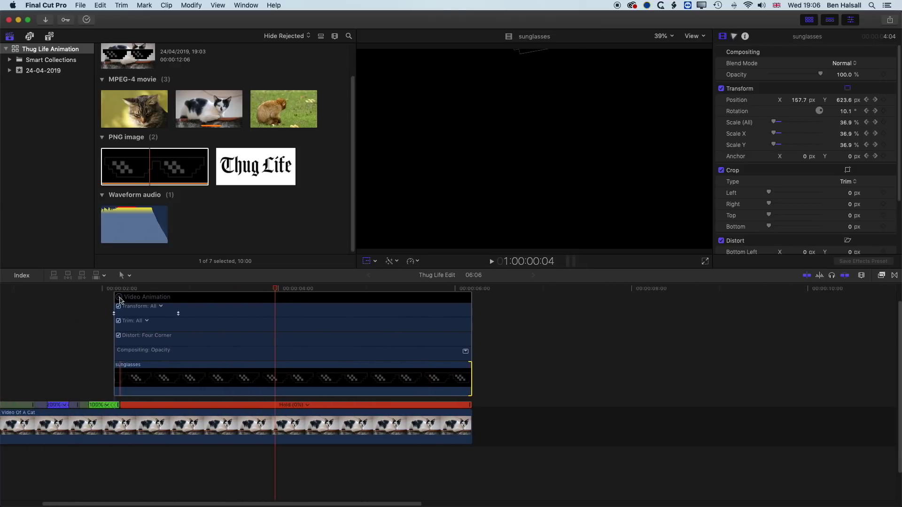
pyautogui.click(178, 314)
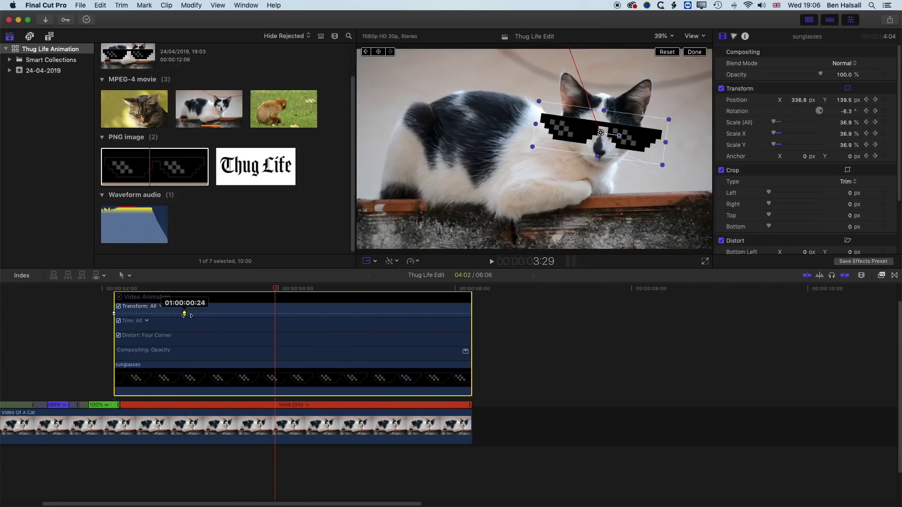
pyautogui.moveTo(182, 315)
pyautogui.mouseDown()
pyautogui.moveTo(192, 314)
pyautogui.moveTo(151, 314)
pyautogui.moveTo(175, 314)
pyautogui.mouseUp()
pyautogui.click(119, 297)
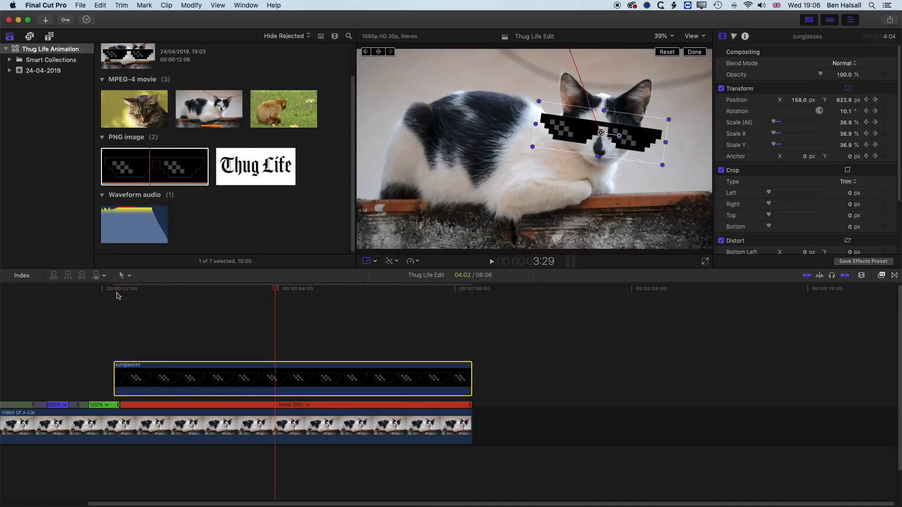
pyautogui.moveTo(117, 289); pyautogui.dragTo(89, 290)
pyautogui.press('space')
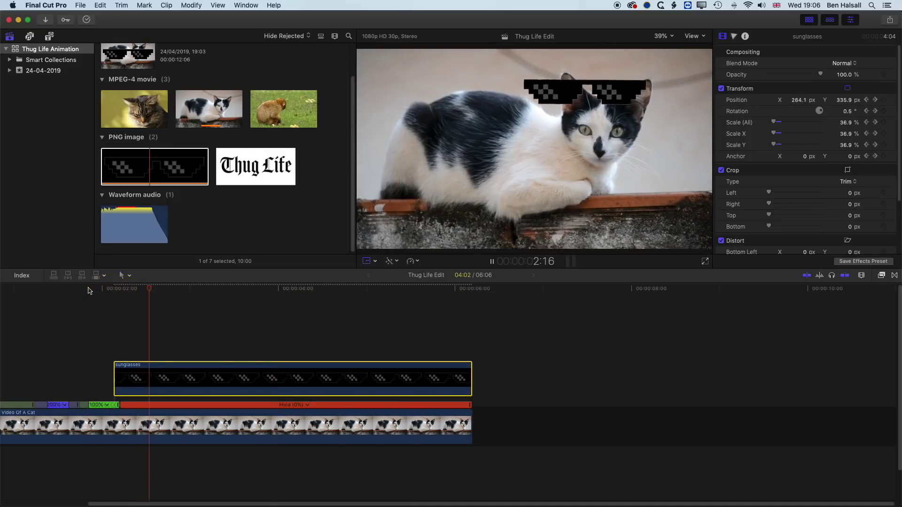
pyautogui.press('space')
pyautogui.hotkey('shift', 't')
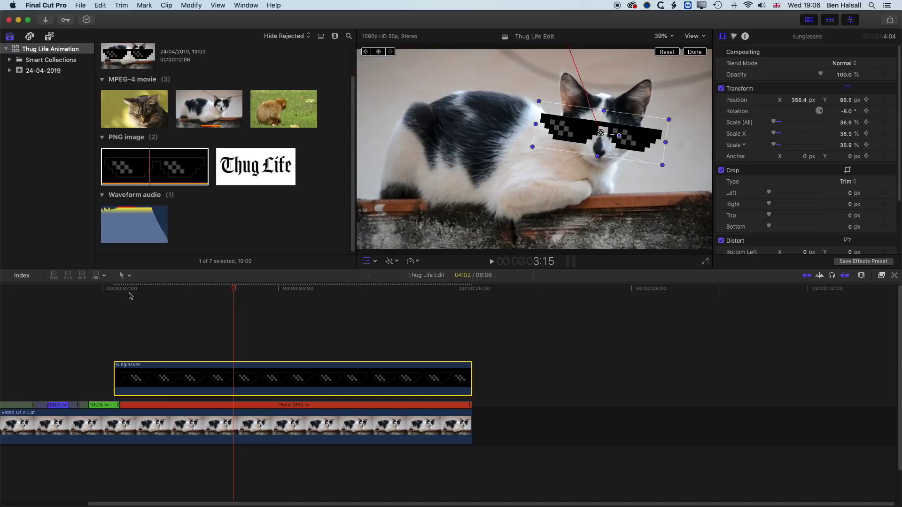
# Add the Thug-It-Out audio below the cat clip, starting at about 1 second.
pyautogui.hscroll(-5, 130, 296)
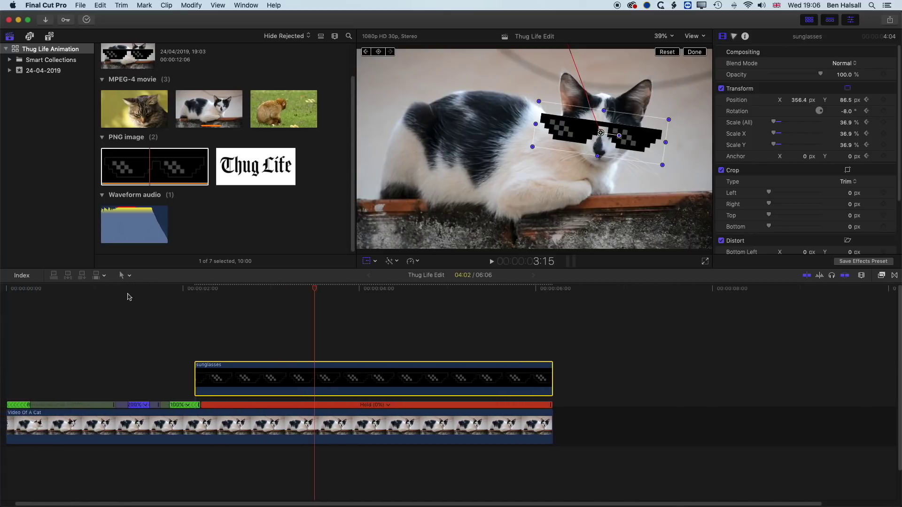
pyautogui.hscroll(-2, 128, 296)
pyautogui.click(143, 239)
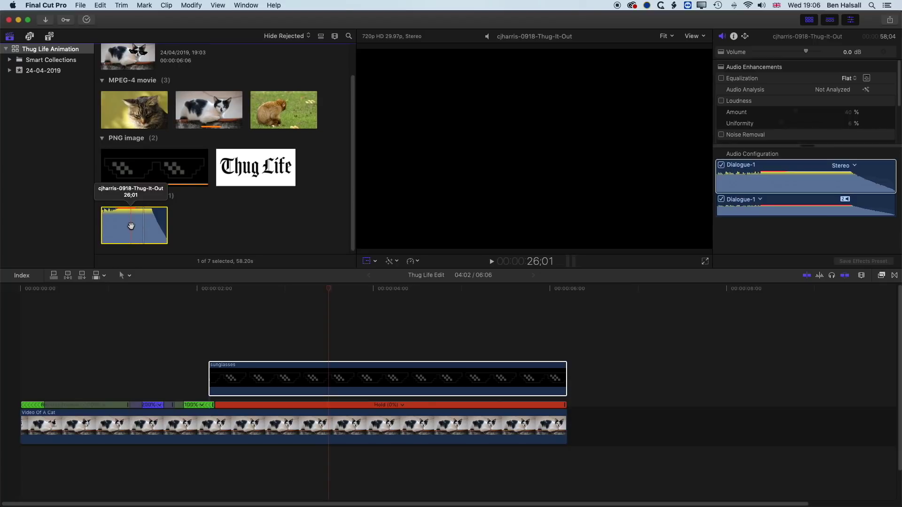
pyautogui.moveTo(137, 231); pyautogui.dragTo(105, 470)
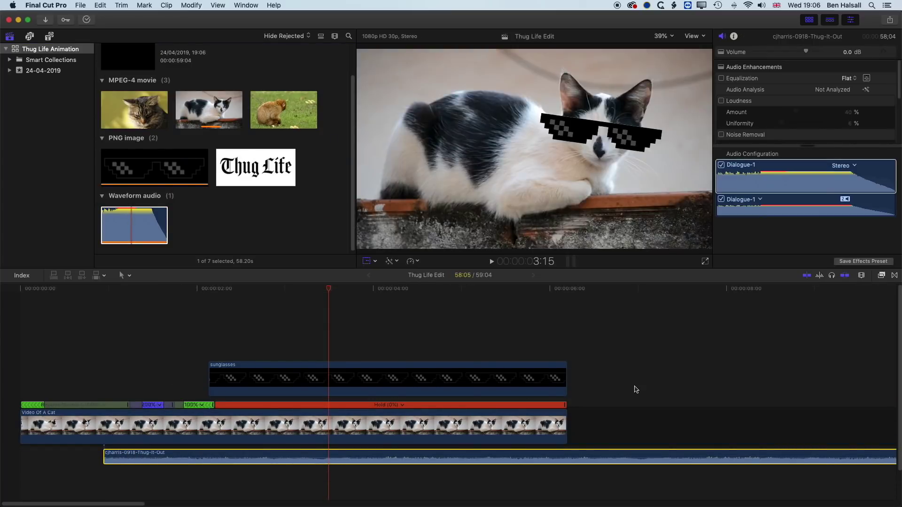
# Increase the timeline's track height by three levels and zoom out to show more of the music waveform.
pyautogui.press('shift+super+equal')
pyautogui.press('shift+super+equal')
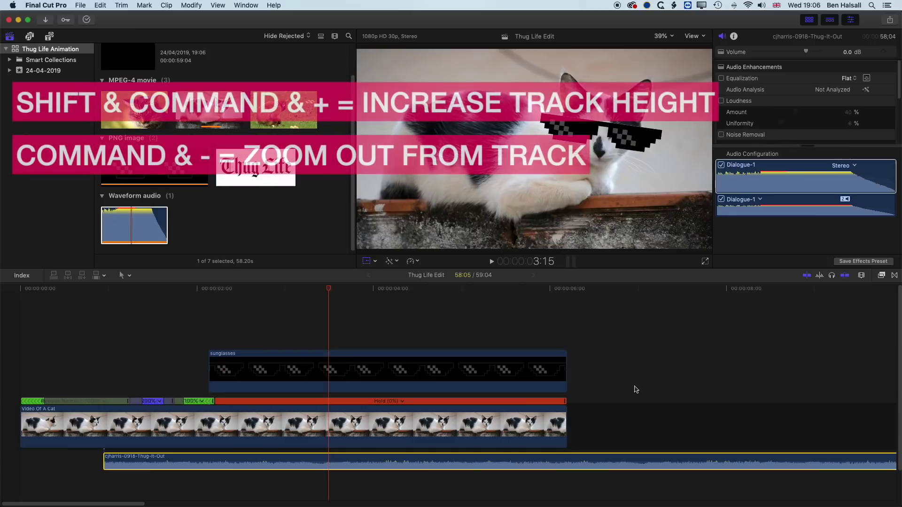
pyautogui.press('shift+super+equal')
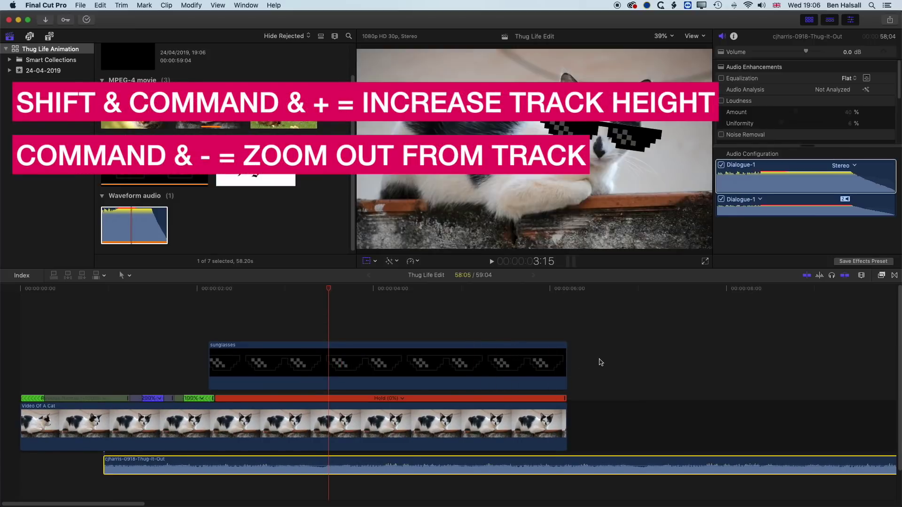
pyautogui.press('super+minus')
pyautogui.press('super+minus')
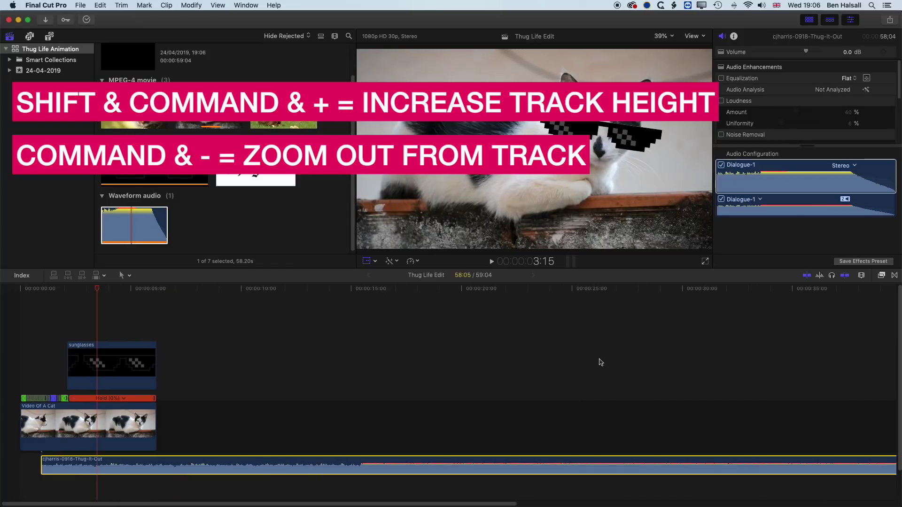
# Listen to the music around 15 seconds, cut it at 15:10 with the Blade tool and return to the Select tool.
pyautogui.click(330, 290)
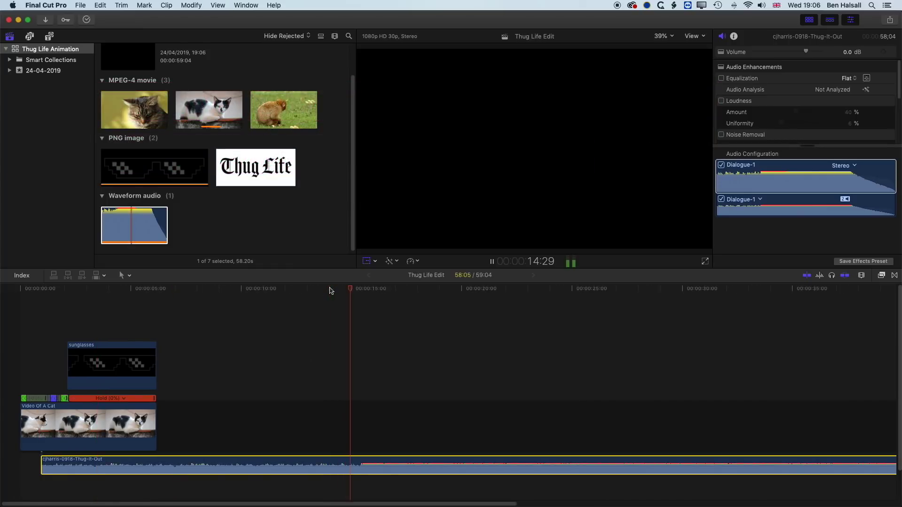
pyautogui.press('space')
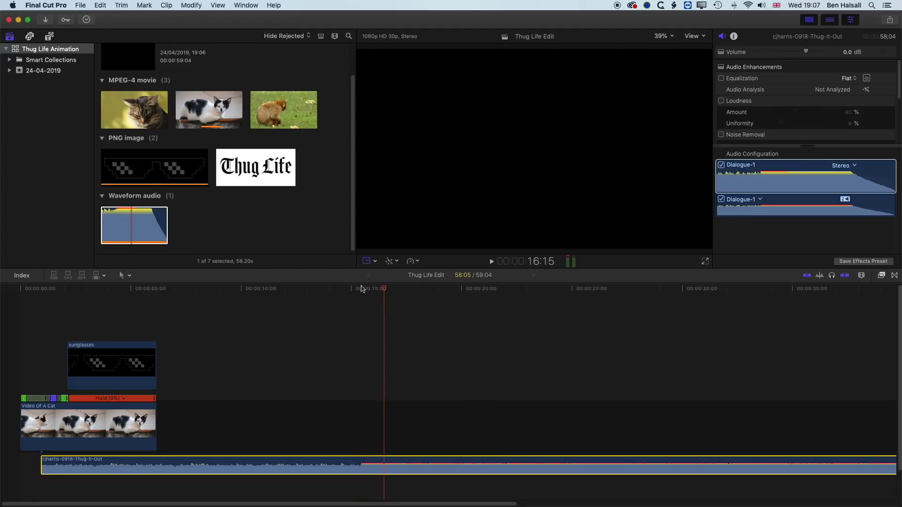
pyautogui.moveTo(385, 290); pyautogui.dragTo(363, 292)
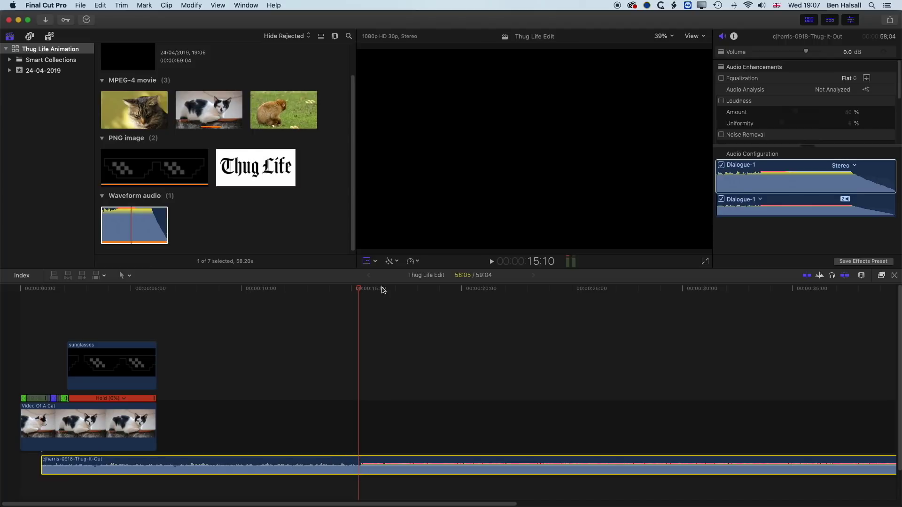
pyautogui.click(127, 276)
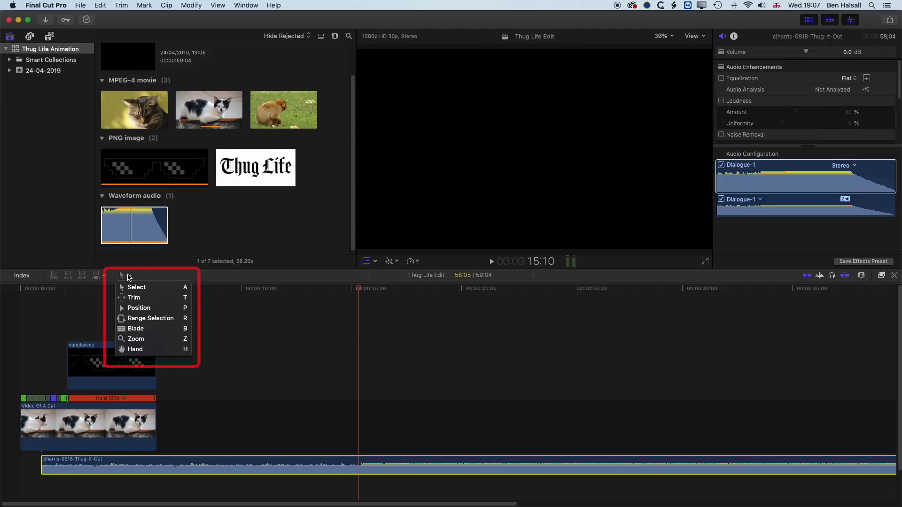
pyautogui.click(363, 467)
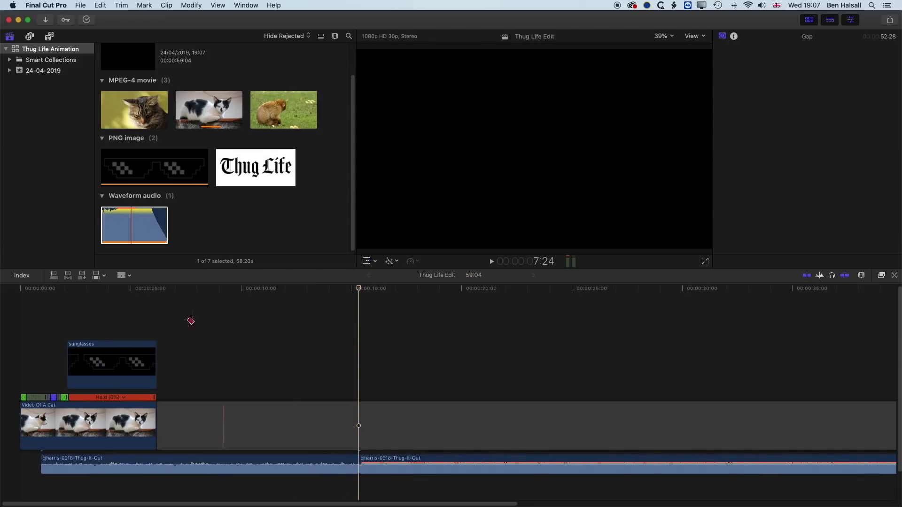
pyautogui.click(126, 277)
pyautogui.click(133, 288)
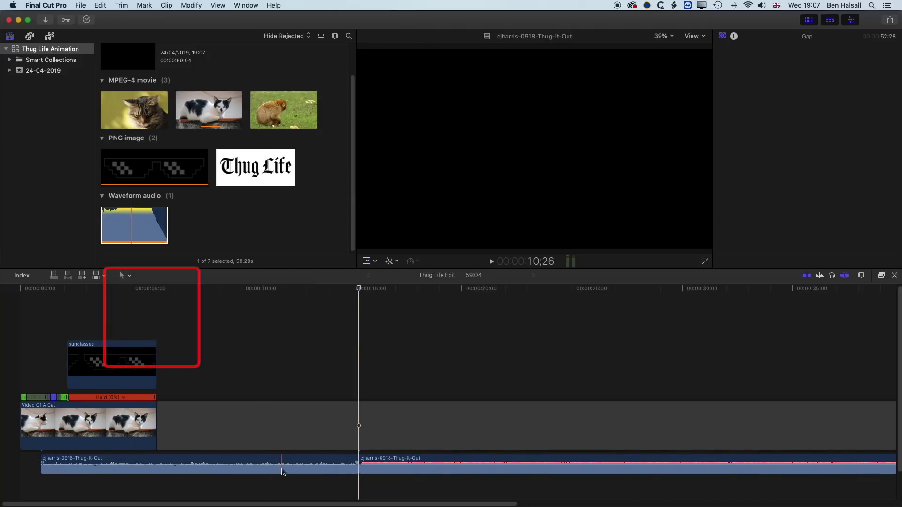
# Move the loud second part of the music to start at about 1 second, and delete the gap clip and the quiet first part.
pyautogui.moveTo(425, 471); pyautogui.dragTo(108, 469)
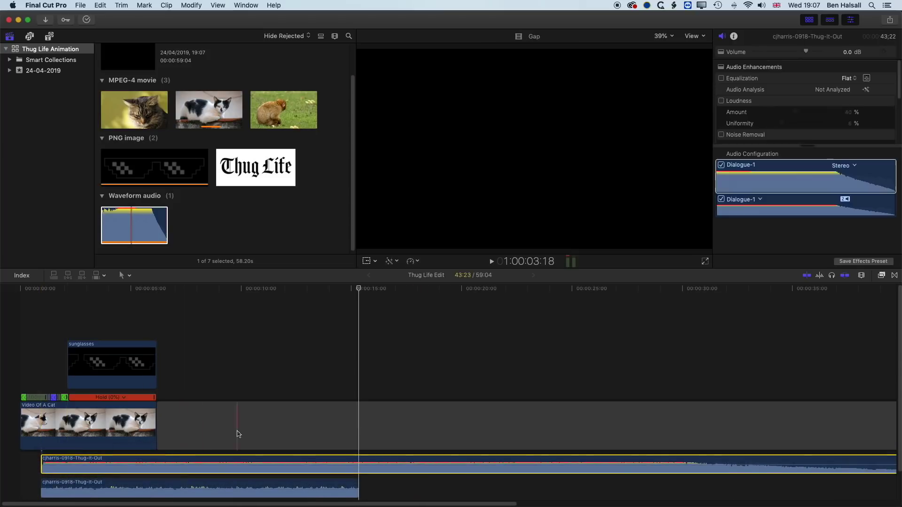
pyautogui.click(230, 424)
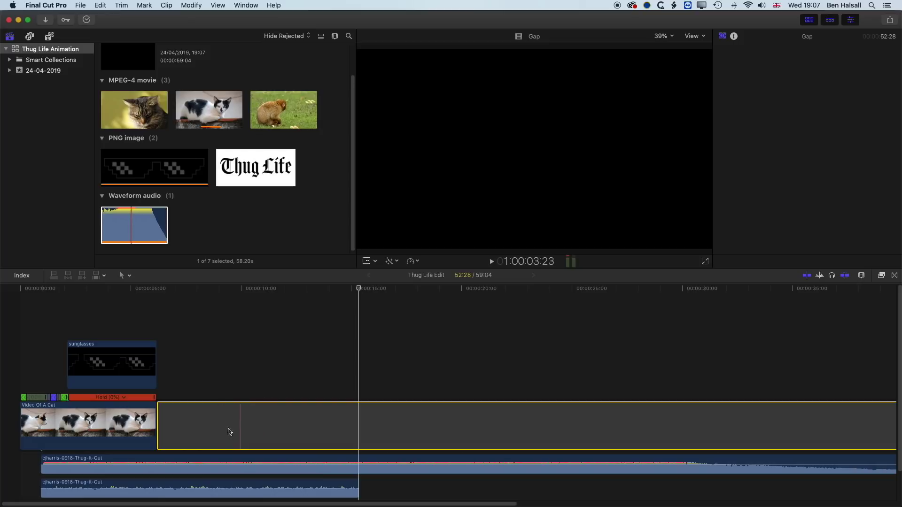
pyautogui.press('Delete')
pyautogui.click(144, 486)
pyautogui.press('Delete')
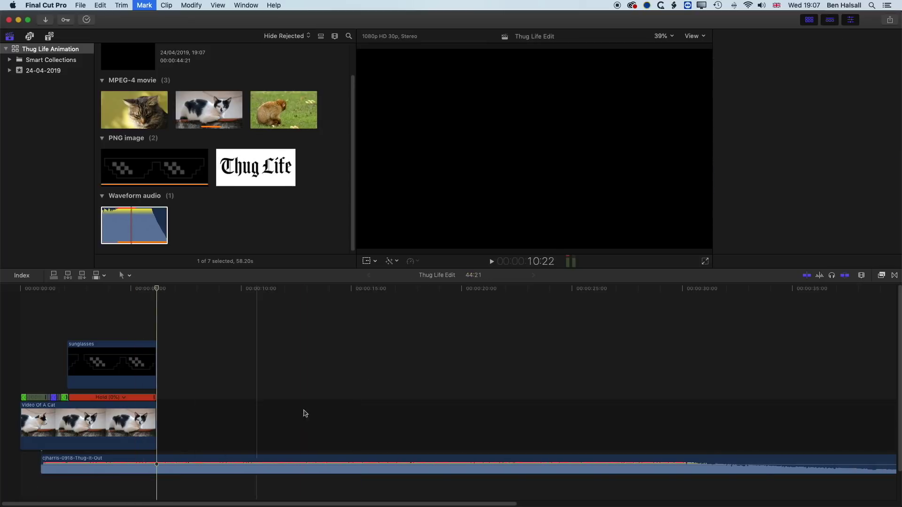
pyautogui.press('super+equal')
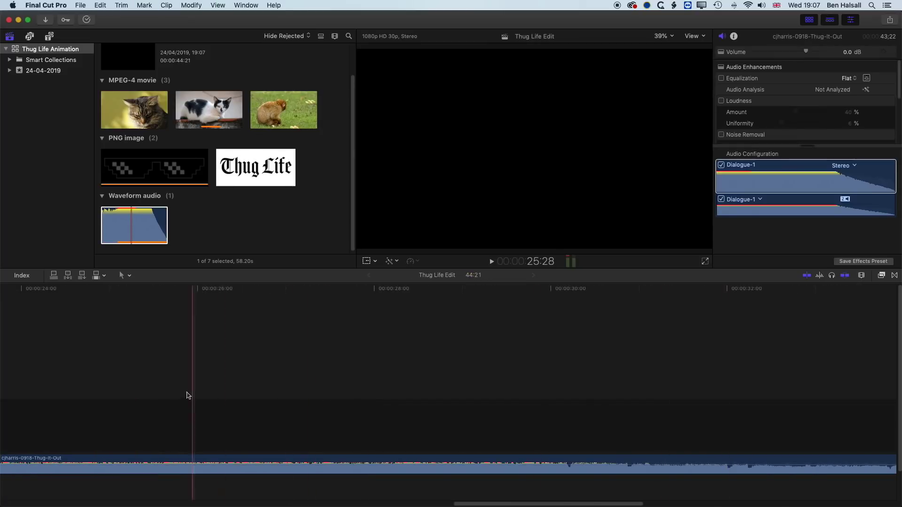
# Move the Thug-It-Out music under the cat clip so that it starts at about 1:17.
pyautogui.hscroll(-10, 147, 387)
pyautogui.hscroll(-15, 149, 387)
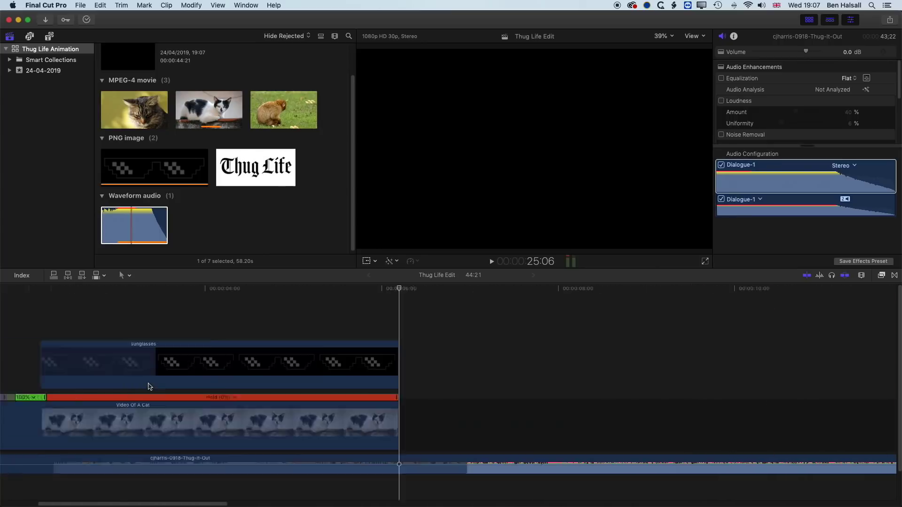
pyautogui.moveTo(152, 459); pyautogui.dragTo(196, 405)
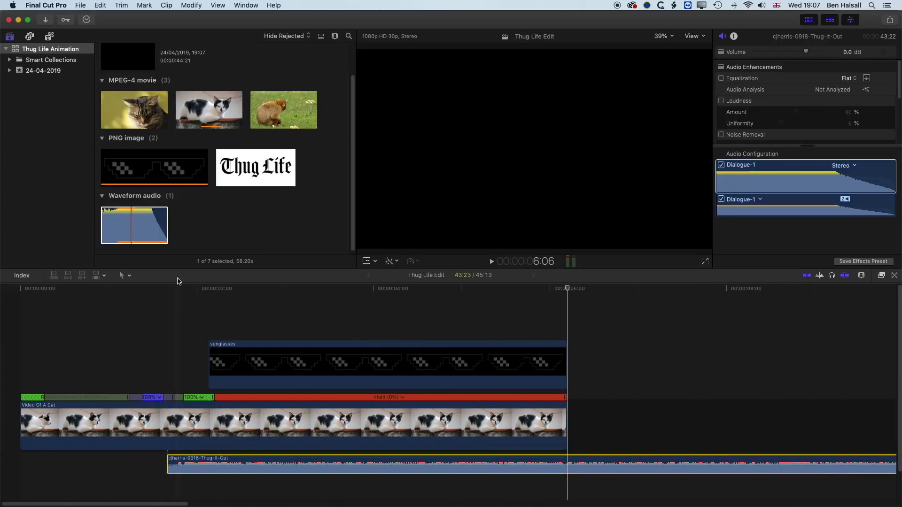
pyautogui.moveTo(158, 291); pyautogui.dragTo(169, 292)
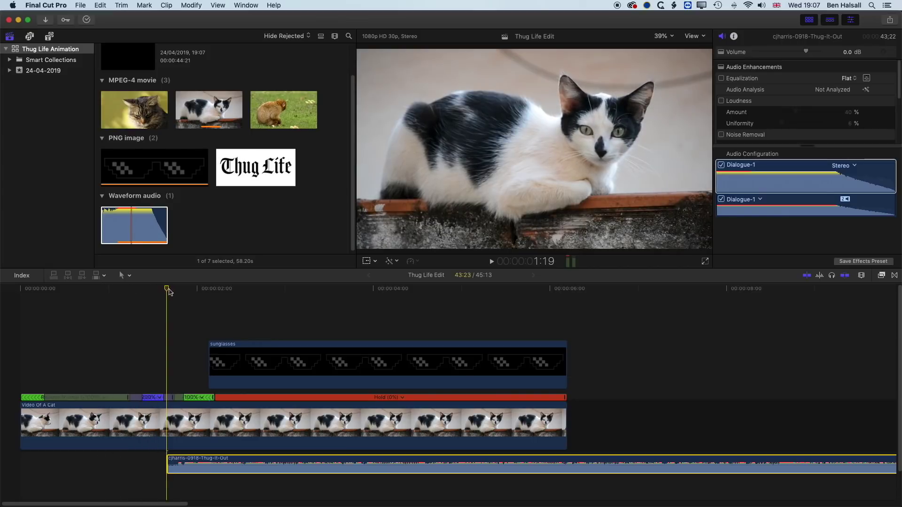
pyautogui.moveTo(185, 460); pyautogui.dragTo(175, 460)
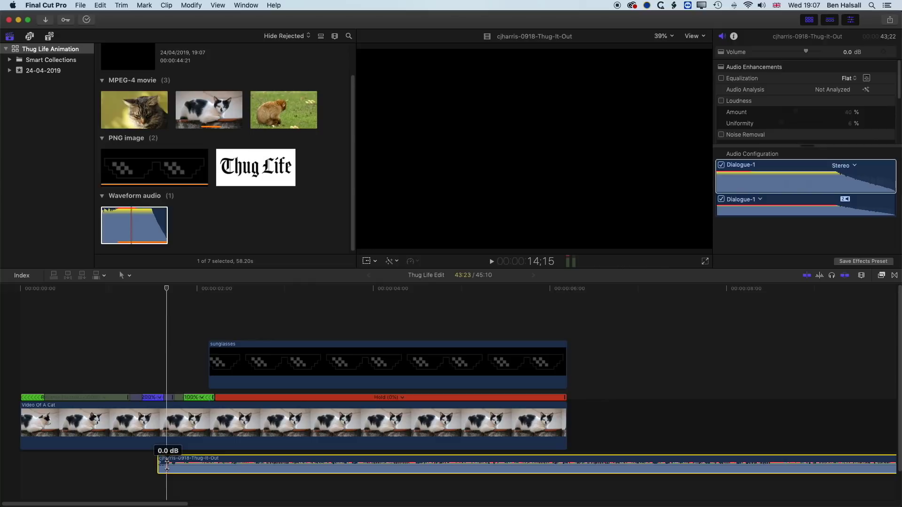
# Trim a few frames off the start of the music so it begins at about 1:19, and play the result.
pyautogui.press('super+equal')
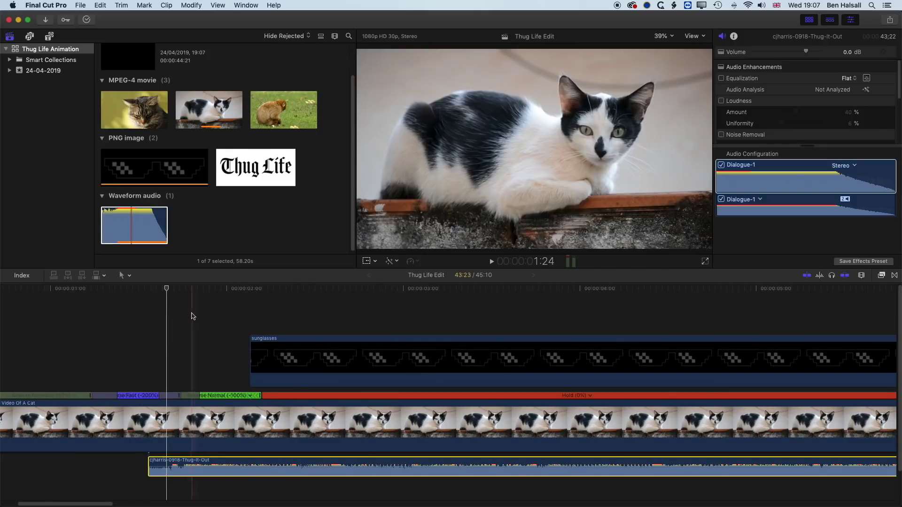
pyautogui.press('space')
pyautogui.press('space')
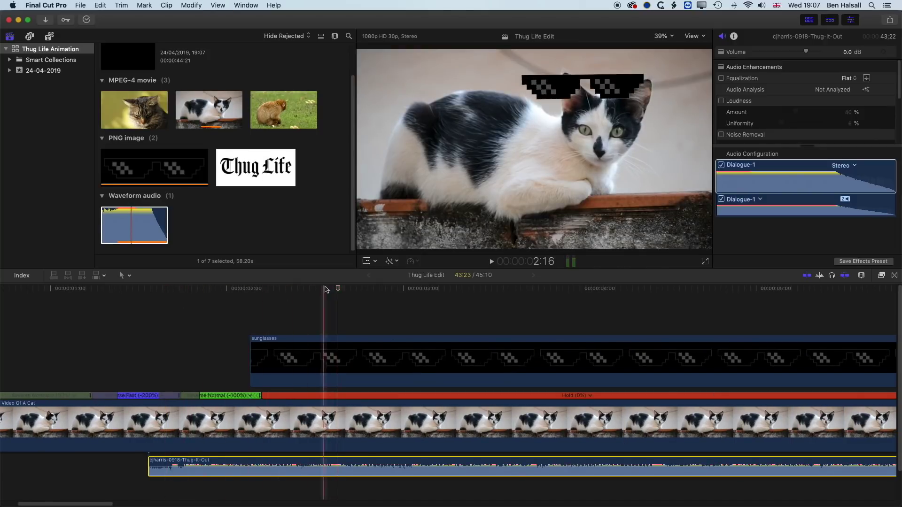
pyautogui.moveTo(320, 292); pyautogui.dragTo(174, 301)
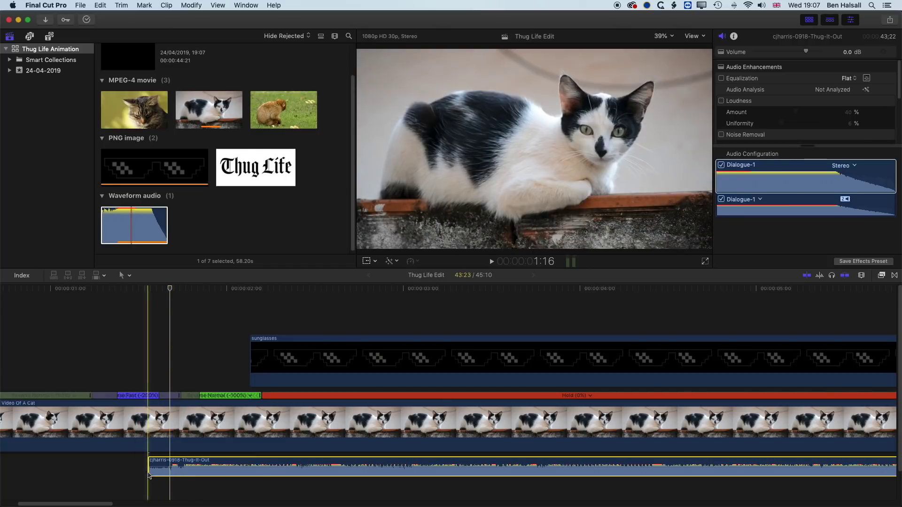
pyautogui.moveTo(149, 470); pyautogui.dragTo(172, 464)
pyautogui.press('space')
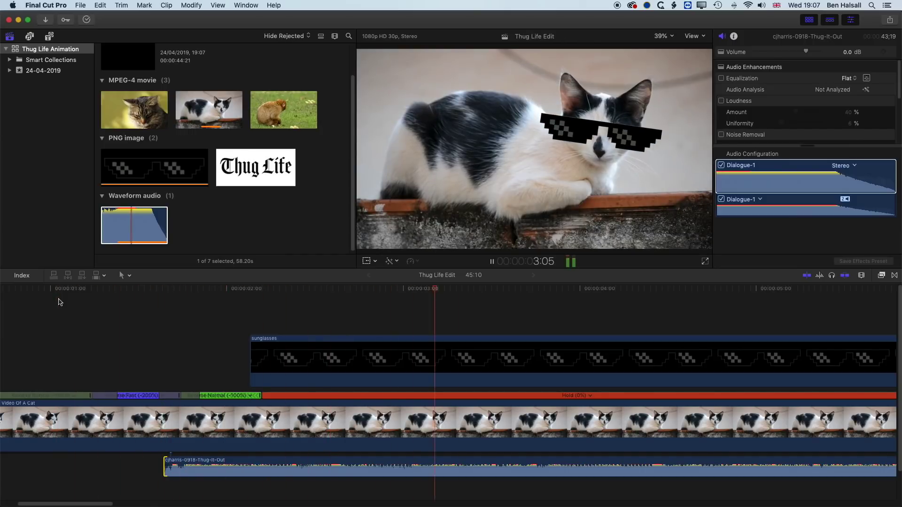
pyautogui.press('space')
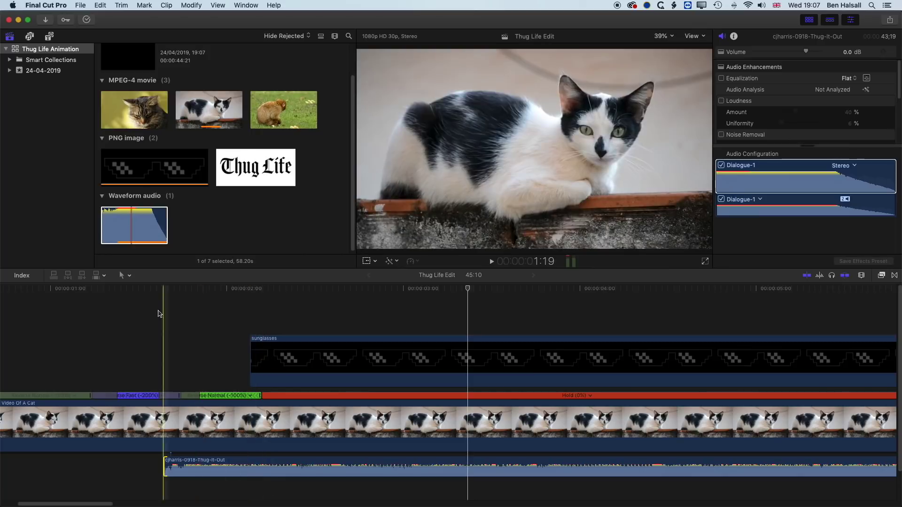
# Play the sunglasses drop, try the music earlier with its start at about 1:07, and listen to the new timing.
pyautogui.press('space')
pyautogui.press('space')
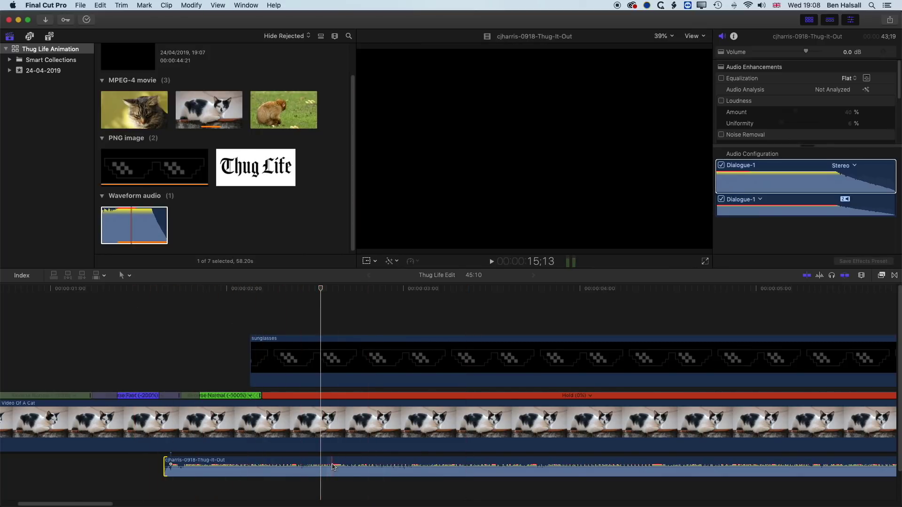
pyautogui.click(116, 298)
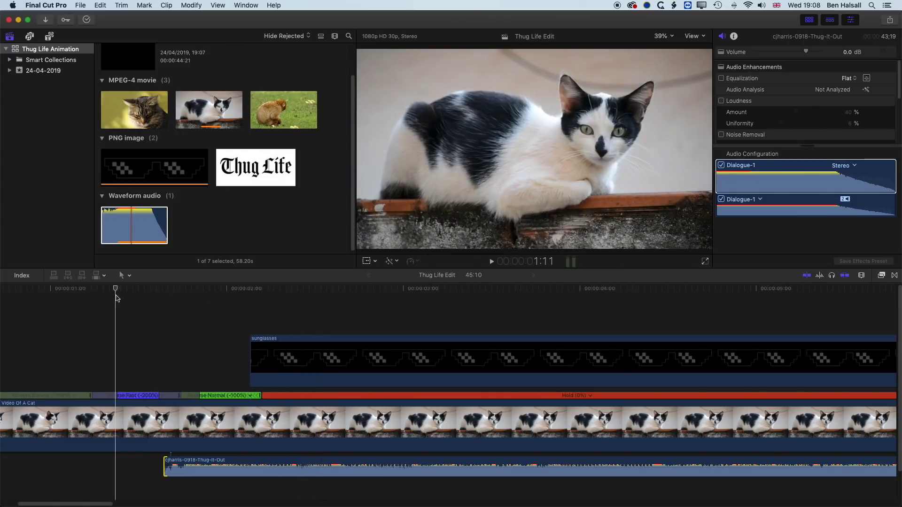
pyautogui.press('space')
pyautogui.press('space')
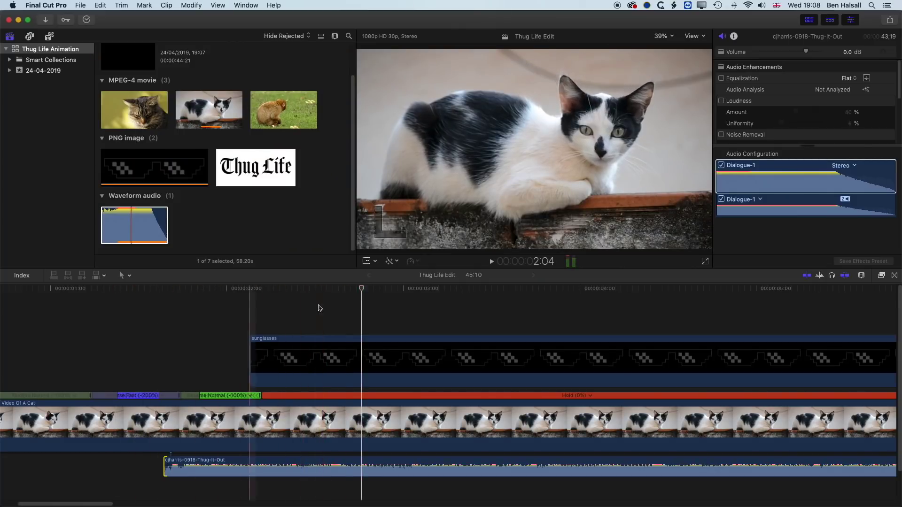
pyautogui.click(336, 467)
pyautogui.moveTo(336, 466); pyautogui.dragTo(248, 465)
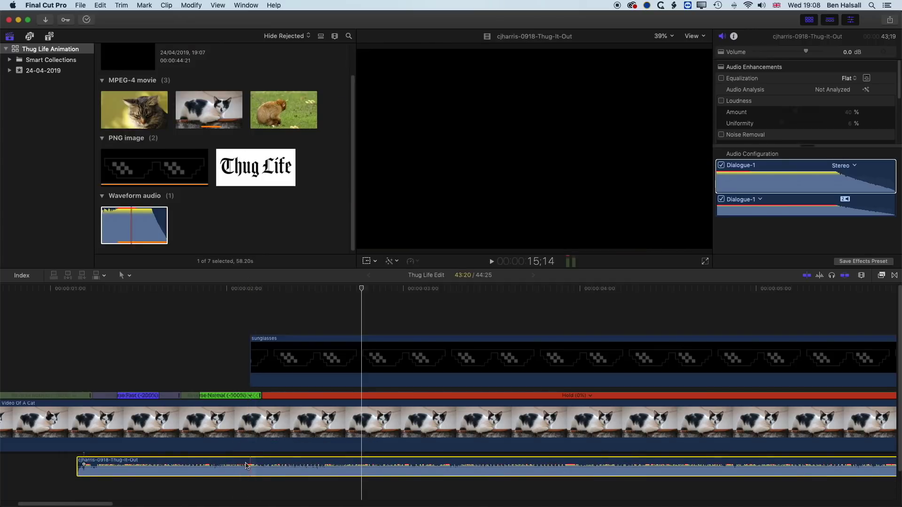
pyautogui.moveTo(244, 465); pyautogui.dragTo(258, 465)
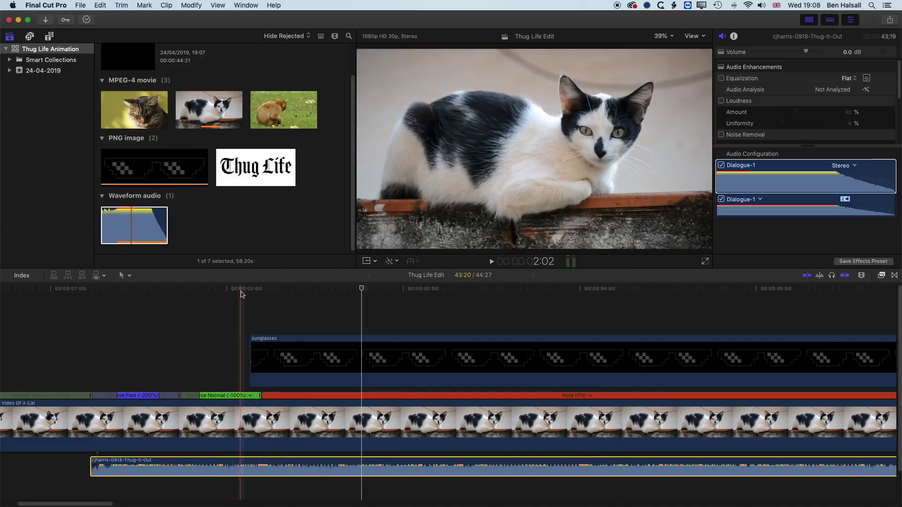
pyautogui.click(59, 287)
pyautogui.press('space')
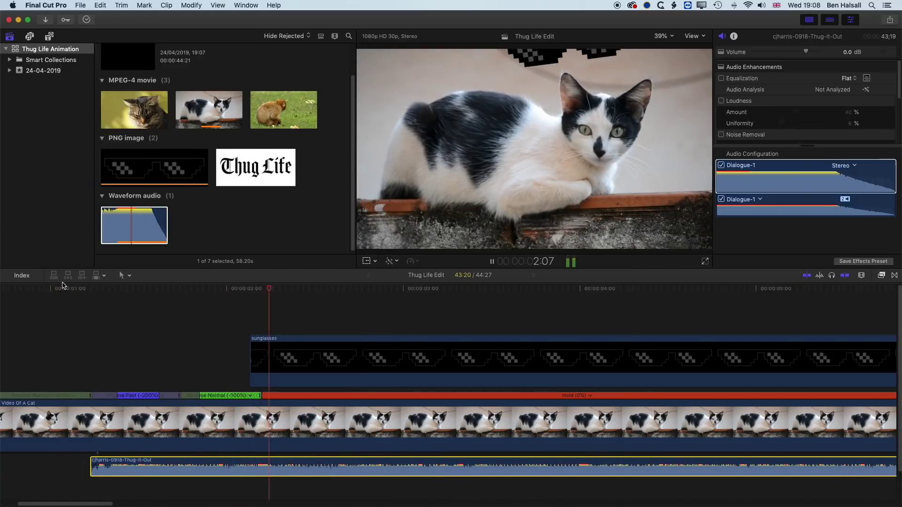
pyautogui.press('space')
# Try the music starting at about 1:17 and play the sunglasses drop several times to judge the sync.
pyautogui.moveTo(272, 464); pyautogui.dragTo(326, 464)
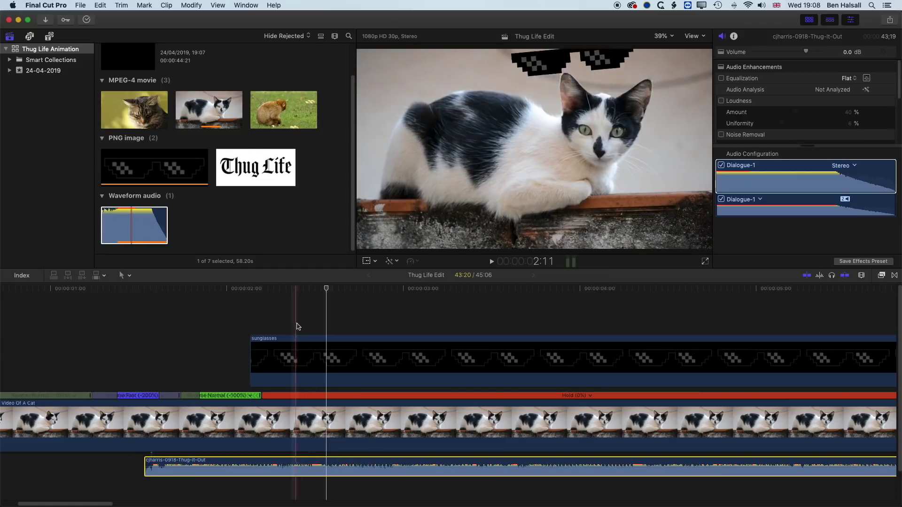
pyautogui.press('space')
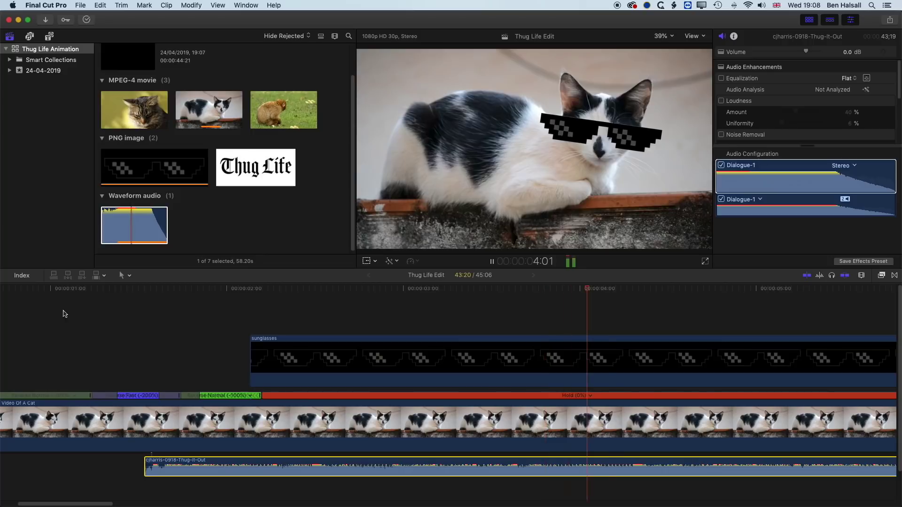
pyautogui.press('space')
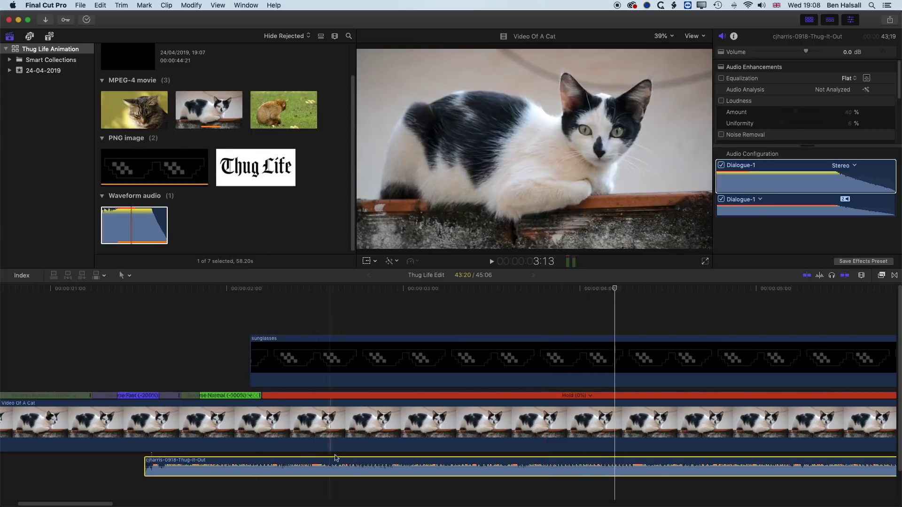
pyautogui.moveTo(316, 466); pyautogui.dragTo(320, 466)
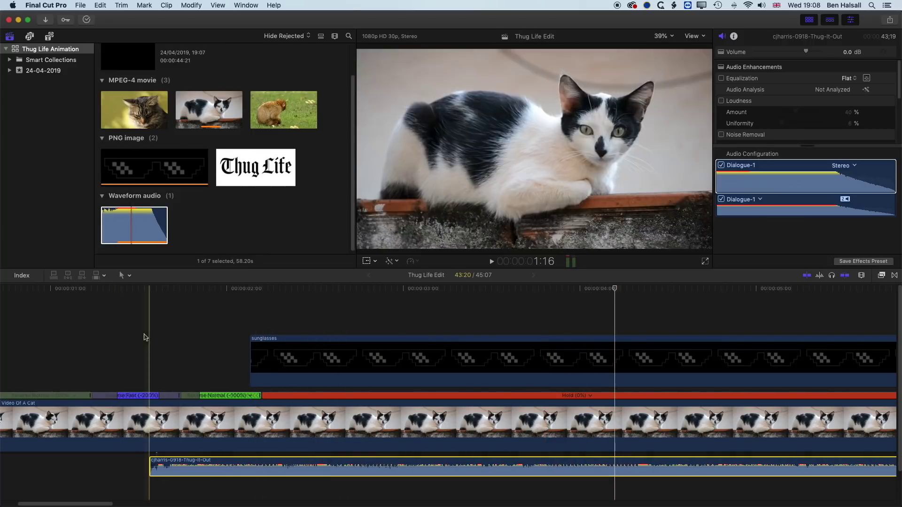
pyautogui.press('space')
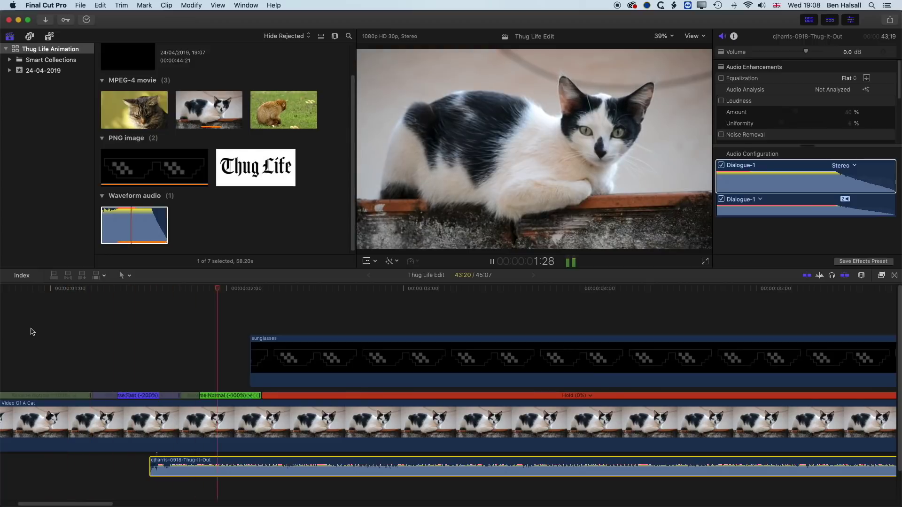
pyautogui.press('space')
pyautogui.press('space')
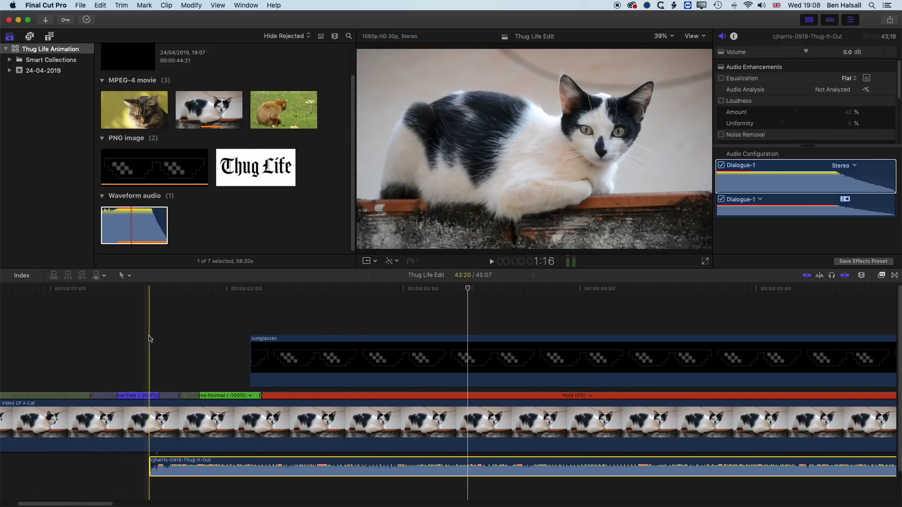
pyautogui.press('space')
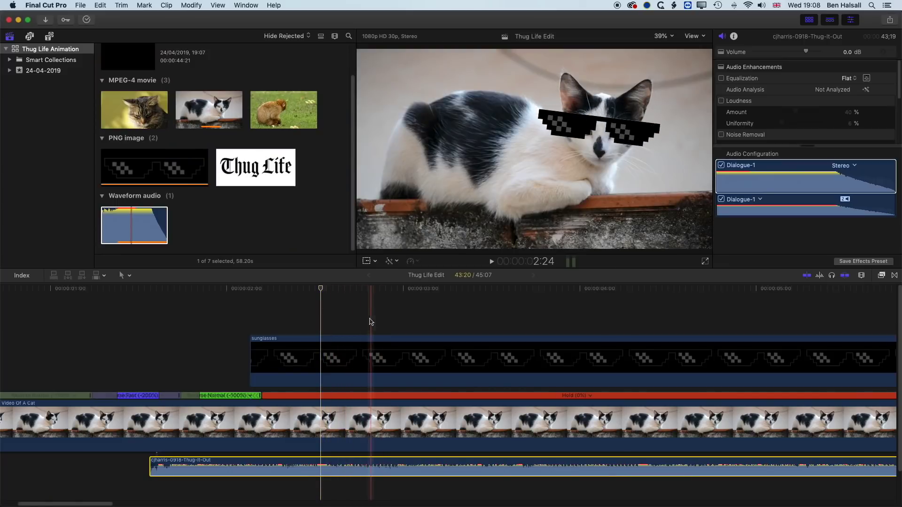
# Align the music's beat with the landing sunglasses at about 2:24, starting the music at about 1:26, and play it back.
pyautogui.click(373, 291)
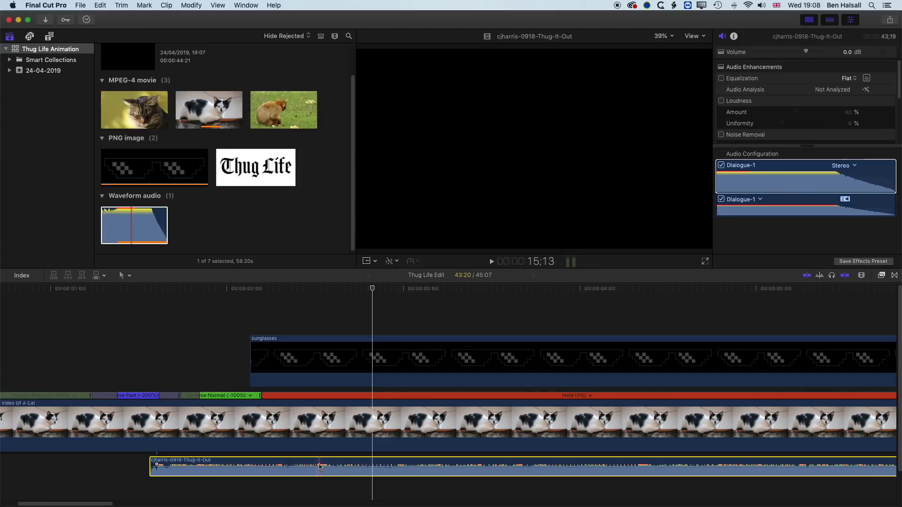
pyautogui.moveTo(318, 466); pyautogui.dragTo(374, 466)
pyautogui.press('space')
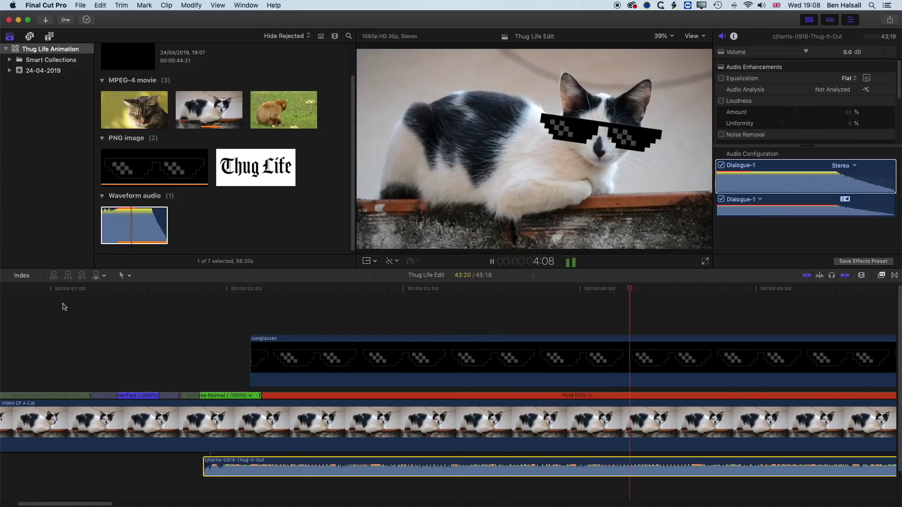
pyautogui.press('space')
# Extend the start of the music back to about 1:03 to include its lead-in, and play the transition.
pyautogui.moveTo(205, 472); pyautogui.dragTo(90, 469)
pyautogui.press('space')
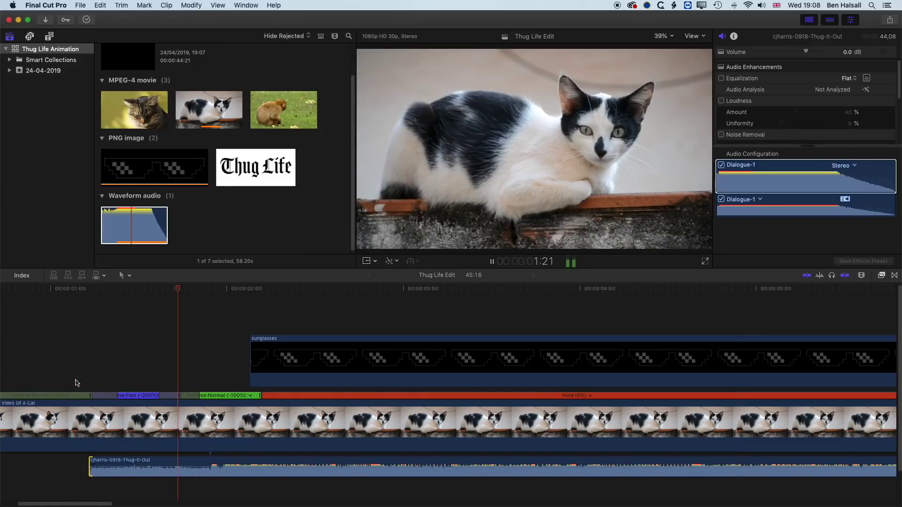
pyautogui.press('space')
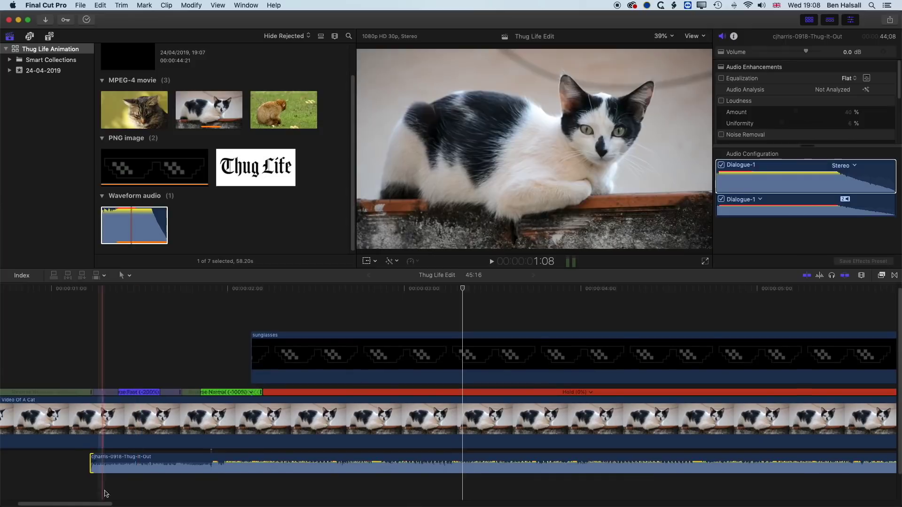
pyautogui.moveTo(92, 471); pyautogui.dragTo(74, 461)
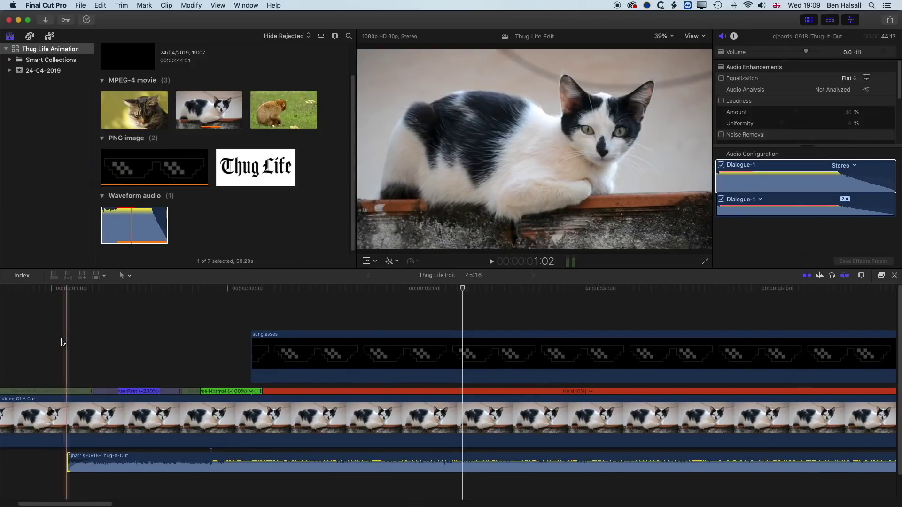
pyautogui.press('space')
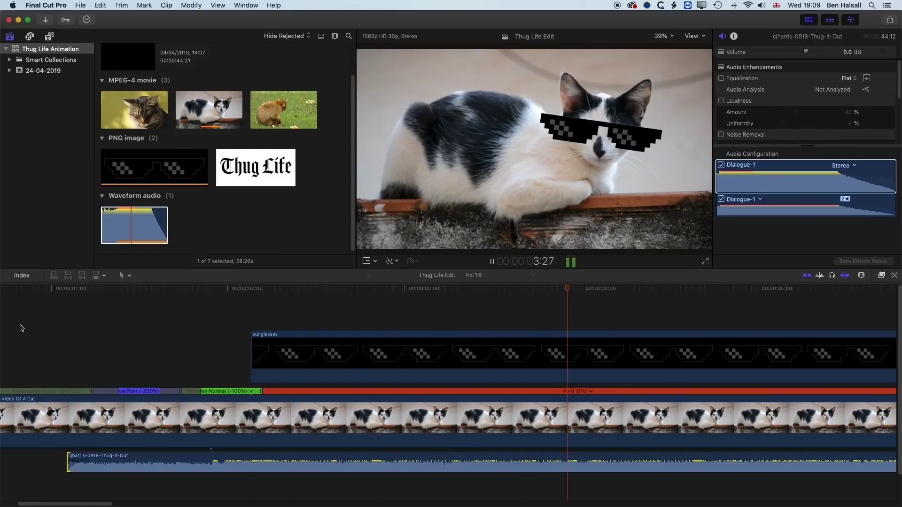
pyautogui.press('space')
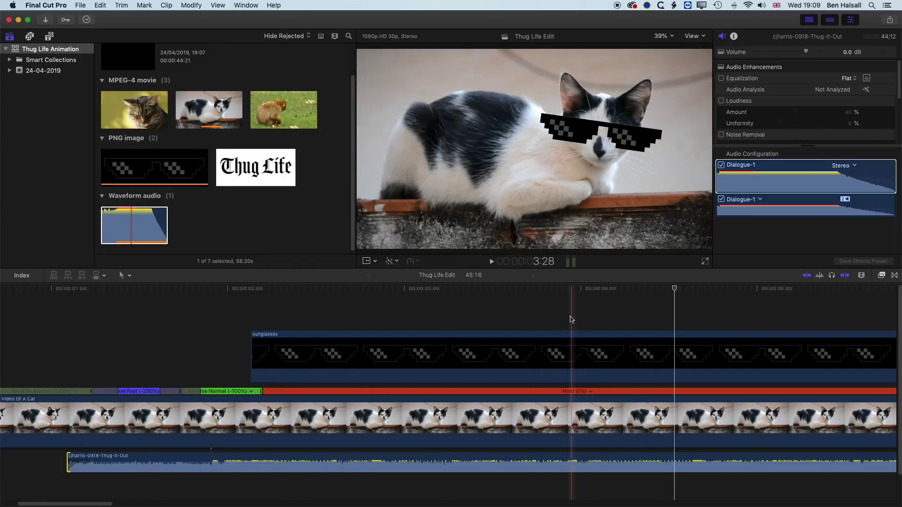
# Fit the whole project in the timeline and trim the music's end to the end of the cat clip at 6:06.
pyautogui.press('super+minus')
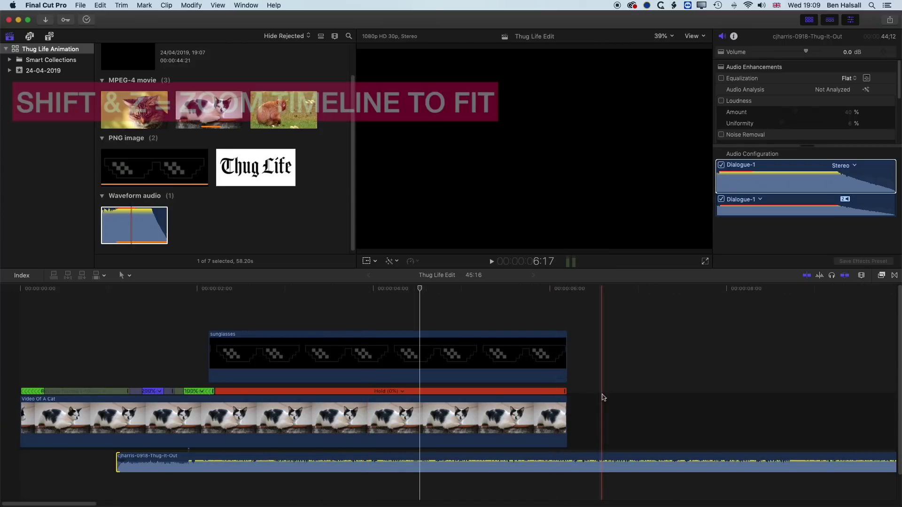
pyautogui.hotkey('shift', 'z')
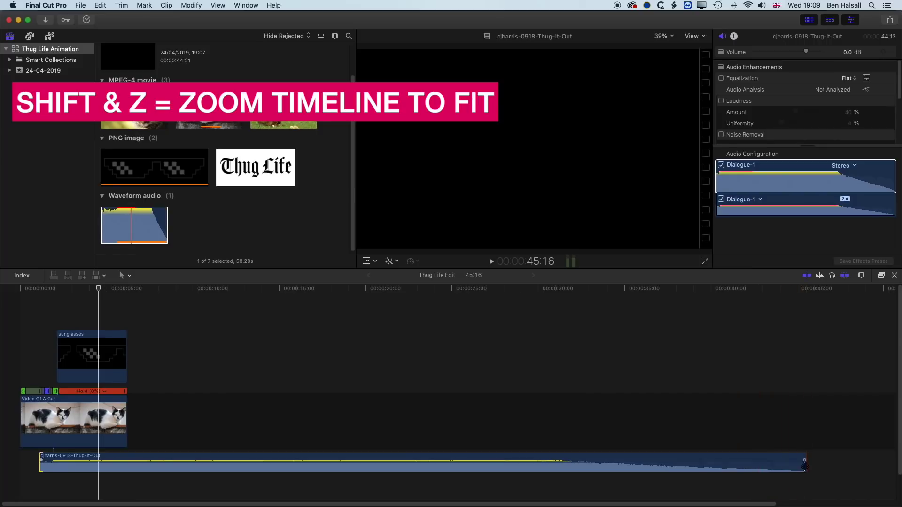
pyautogui.moveTo(805, 466); pyautogui.dragTo(124, 453)
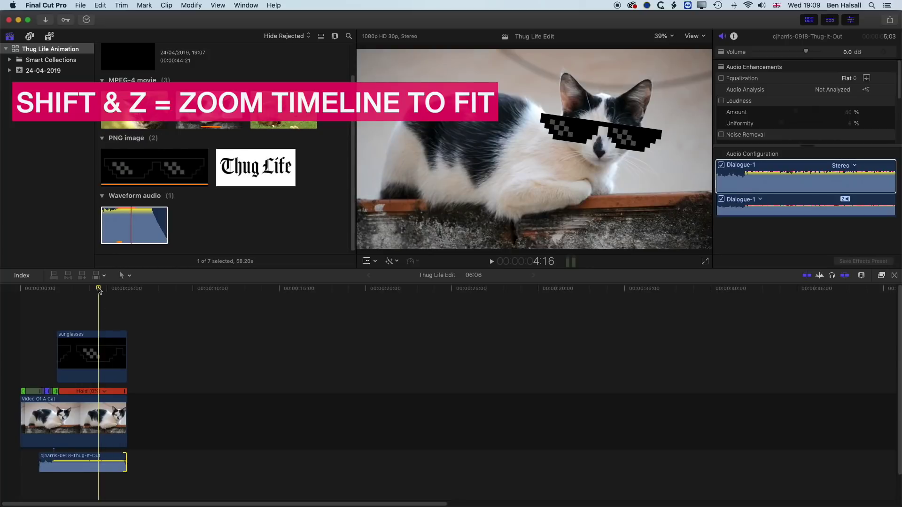
# Play the edit from the beginning to check the cat clip, sunglasses and music together.
pyautogui.moveTo(99, 290); pyautogui.dragTo(13, 291)
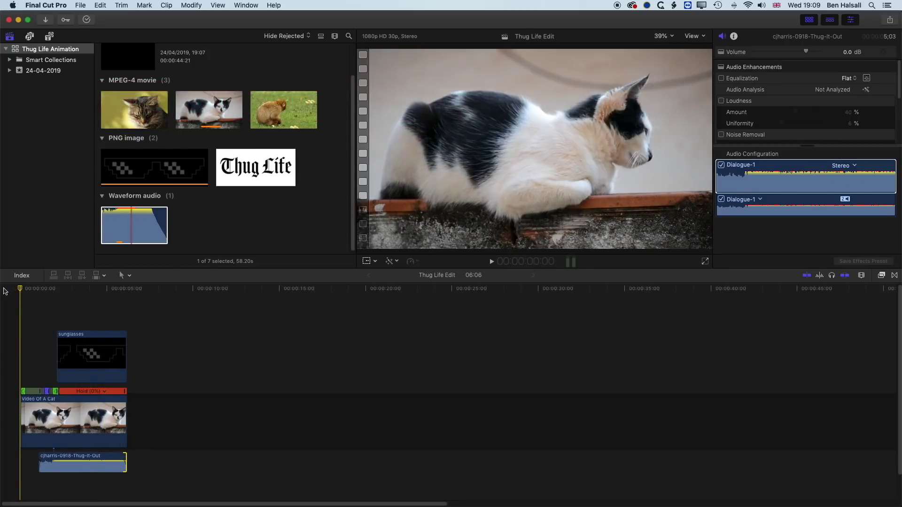
pyautogui.press('space')
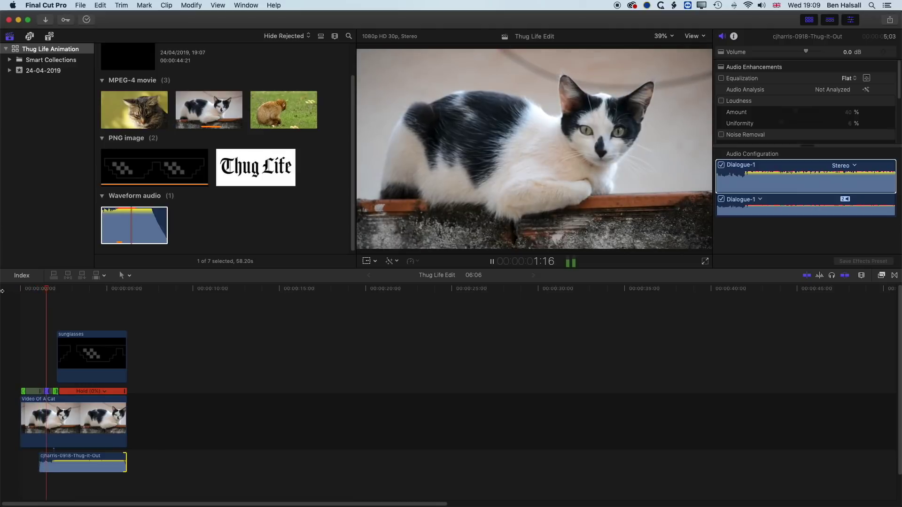
pyautogui.press('Home')
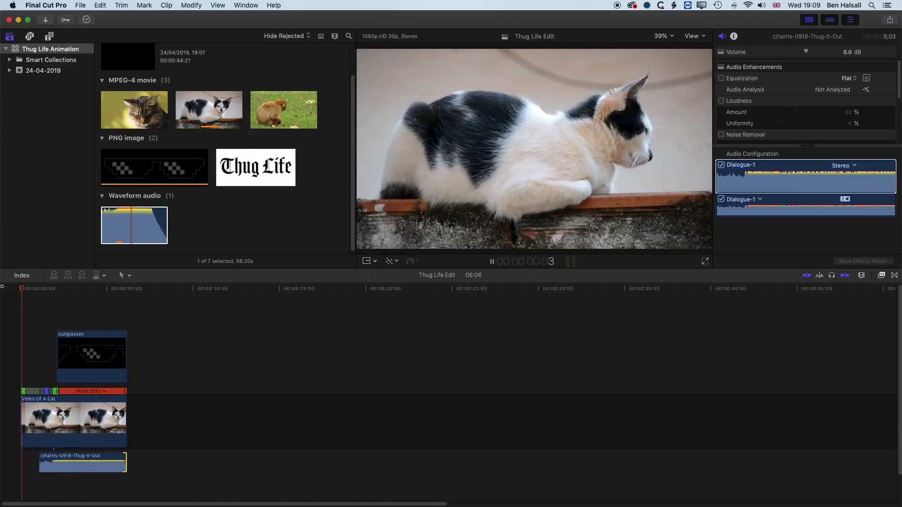
# Play the edit from the beginning to 4:01 and place the Thug Life image above the sunglasses clip at that point.
pyautogui.moveTo(8, 288)
pyautogui.mouseDown()
pyautogui.moveTo(80, 288)
pyautogui.moveTo(5, 291)
pyautogui.mouseUp()
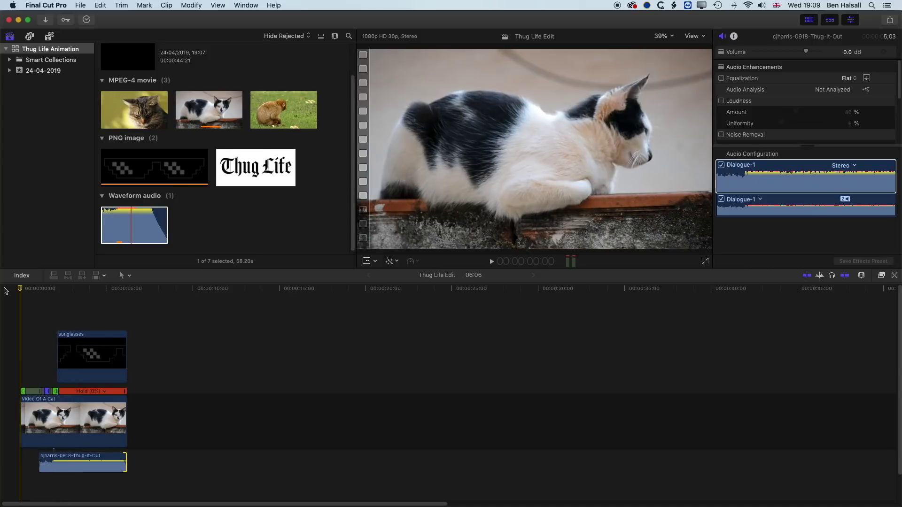
pyautogui.press('space')
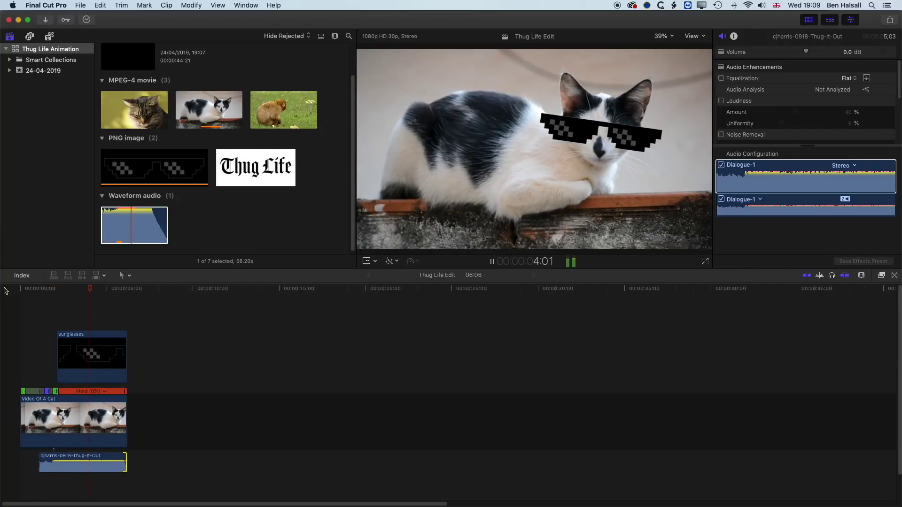
pyautogui.press('space')
pyautogui.moveTo(212, 165); pyautogui.dragTo(91, 305)
# Play the edit from the beginning, then move the Thug Life clip earlier to start at about 3:16.
pyautogui.click(17, 290)
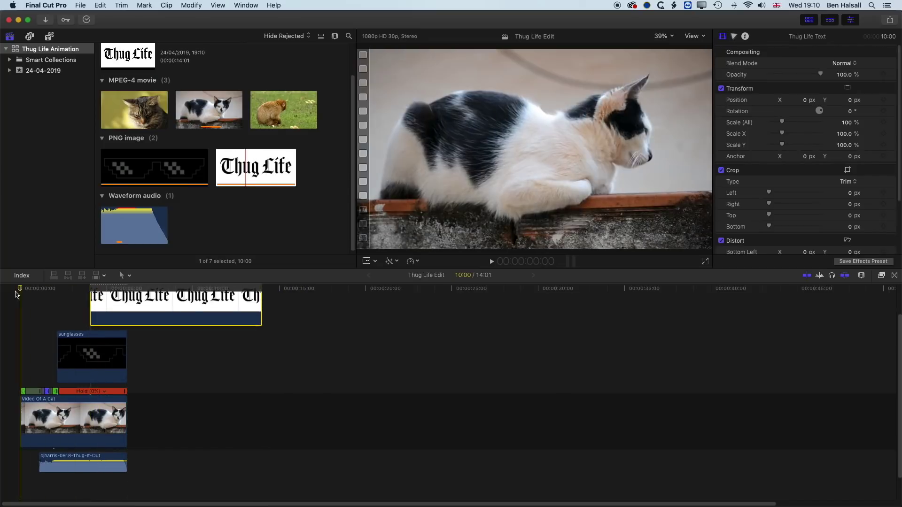
pyautogui.press('space')
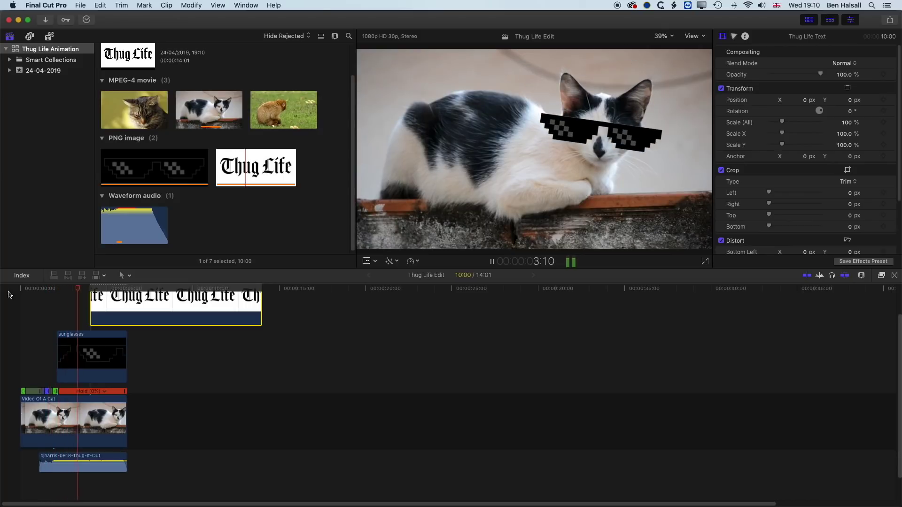
pyautogui.press('space')
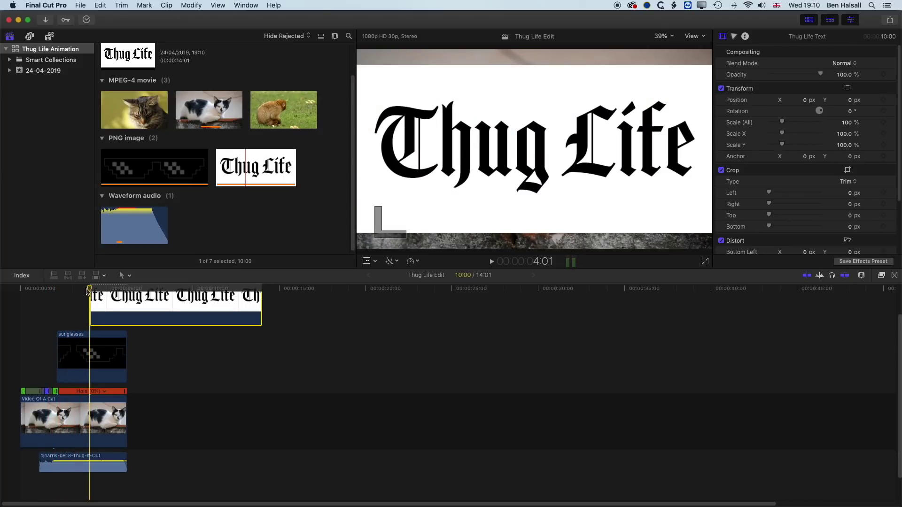
pyautogui.click(79, 289)
pyautogui.moveTo(108, 307); pyautogui.dragTo(100, 307)
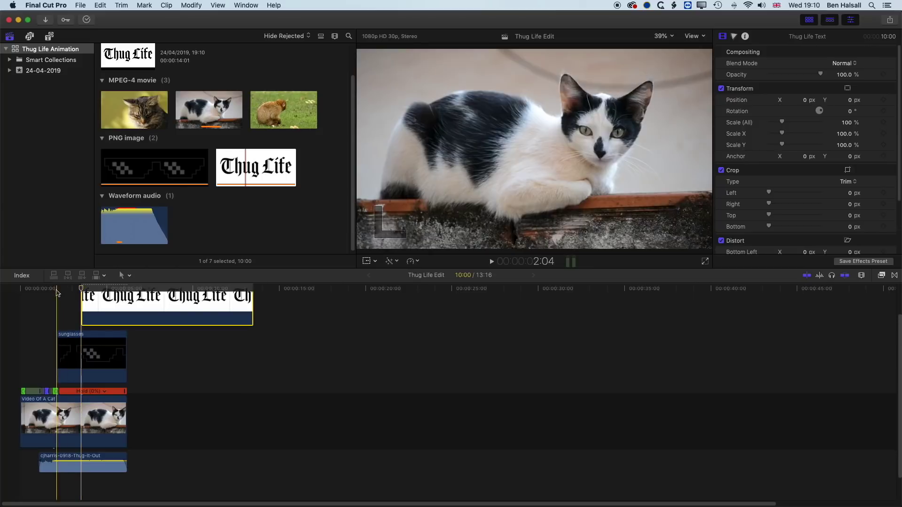
# Replay the opening and shift the Thug Life clip slightly earlier to start at about 3:10.
pyautogui.click(29, 289)
pyautogui.press('space')
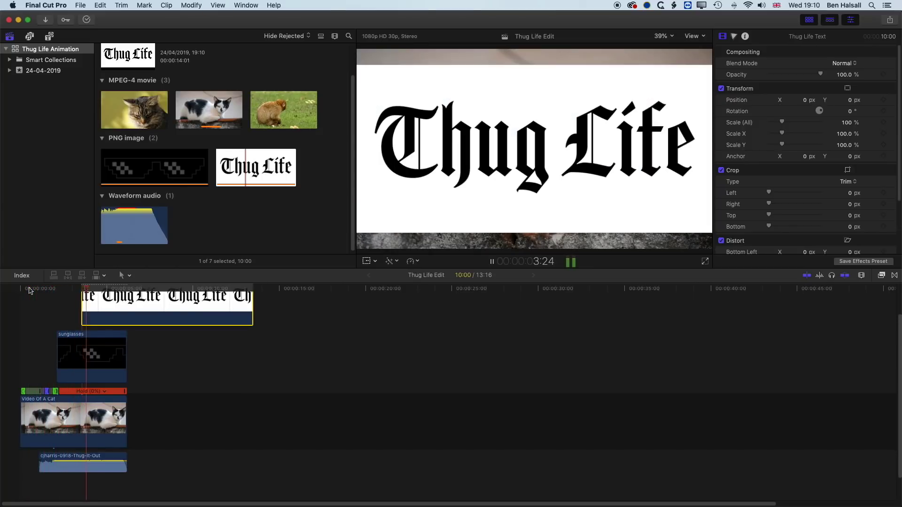
pyautogui.moveTo(106, 300); pyautogui.dragTo(102, 299)
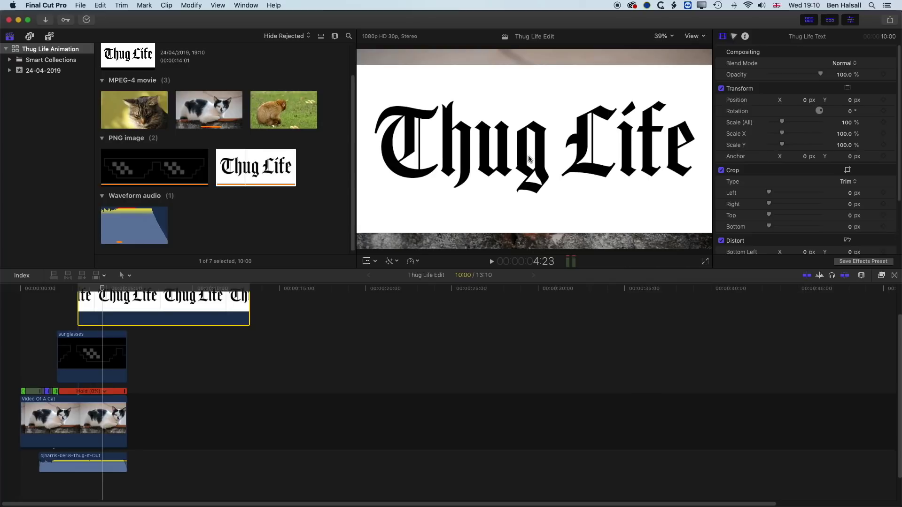
# Trim the Thug Life clip's end to the end of the cat clip at 6:06 and set its blend mode to Darken.
pyautogui.moveTo(250, 306); pyautogui.dragTo(130, 305)
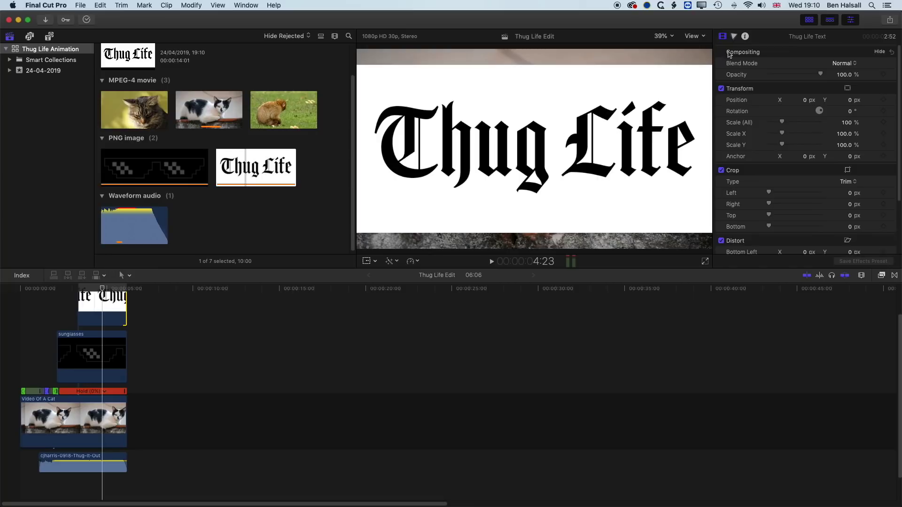
pyautogui.click(840, 64)
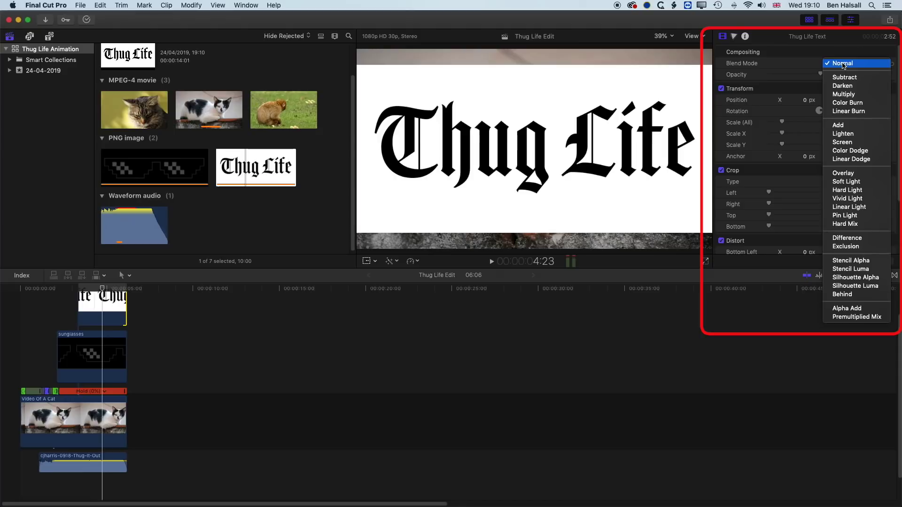
pyautogui.click(841, 87)
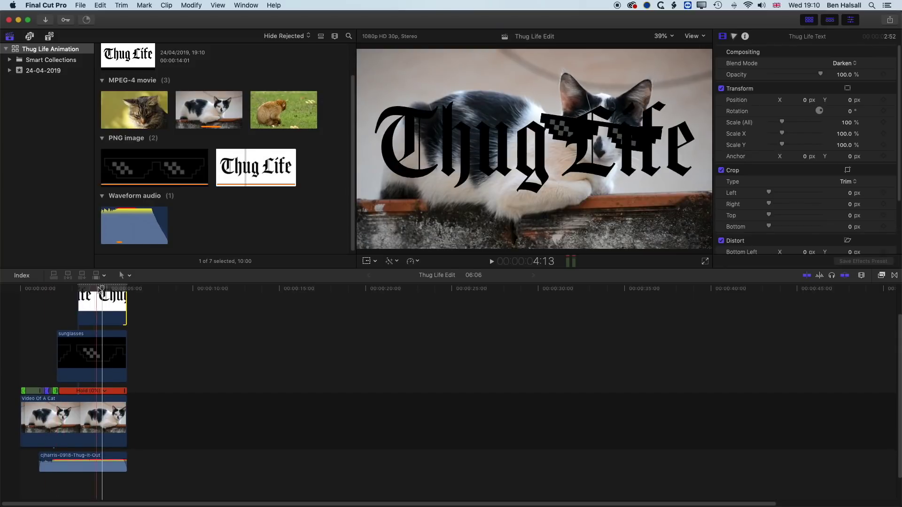
# Select the Thug Life clip at about 3:25 and use Transform to scale it down to about 68%.
pyautogui.moveTo(100, 289)
pyautogui.mouseDown()
pyautogui.moveTo(45, 290)
pyautogui.moveTo(89, 290)
pyautogui.mouseUp()
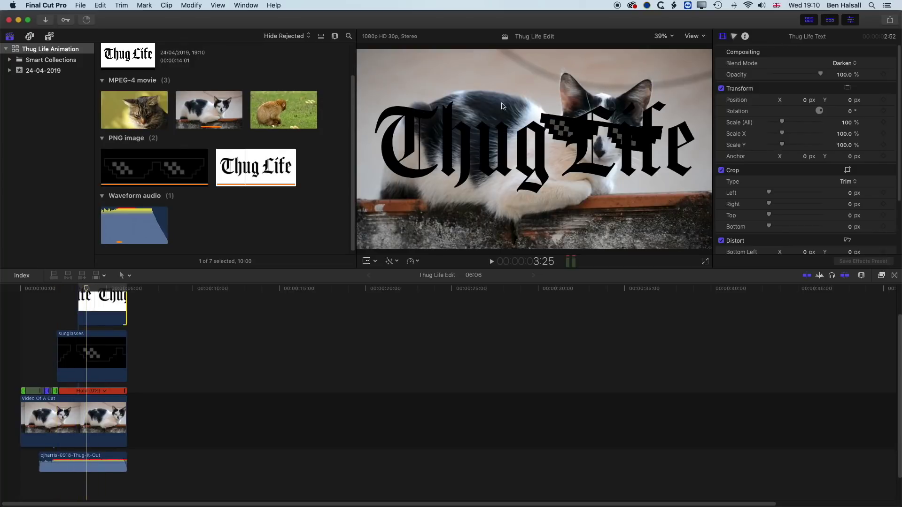
pyautogui.moveTo(78, 288); pyautogui.dragTo(87, 289)
pyautogui.click(89, 306)
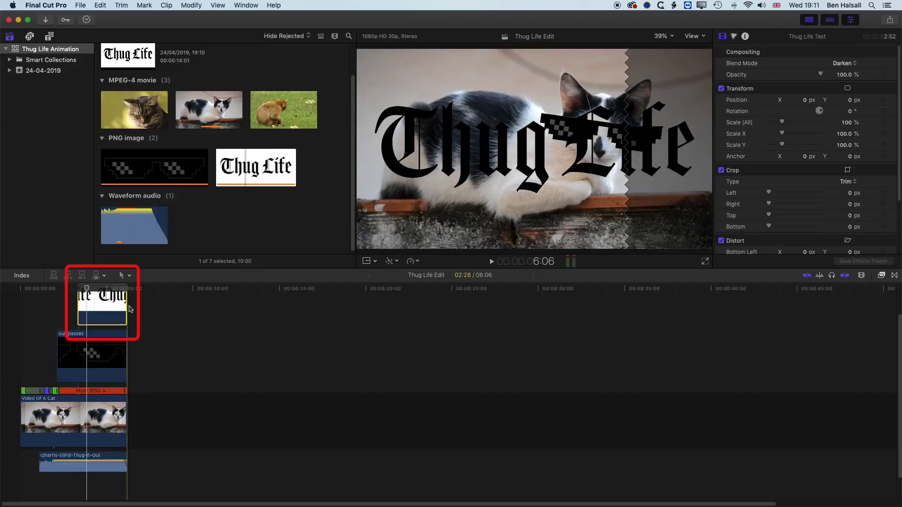
pyautogui.click(367, 262)
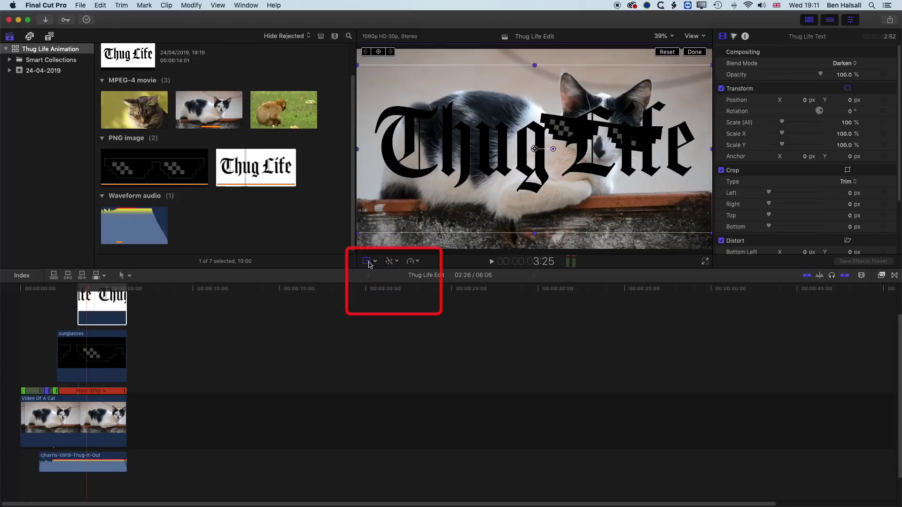
pyautogui.click(375, 262)
pyautogui.click(379, 275)
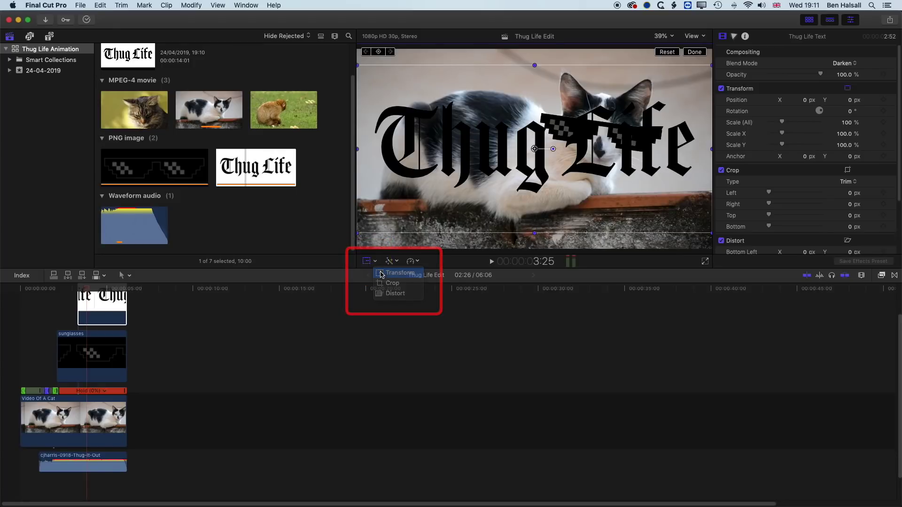
pyautogui.moveTo(357, 233); pyautogui.dragTo(349, 207)
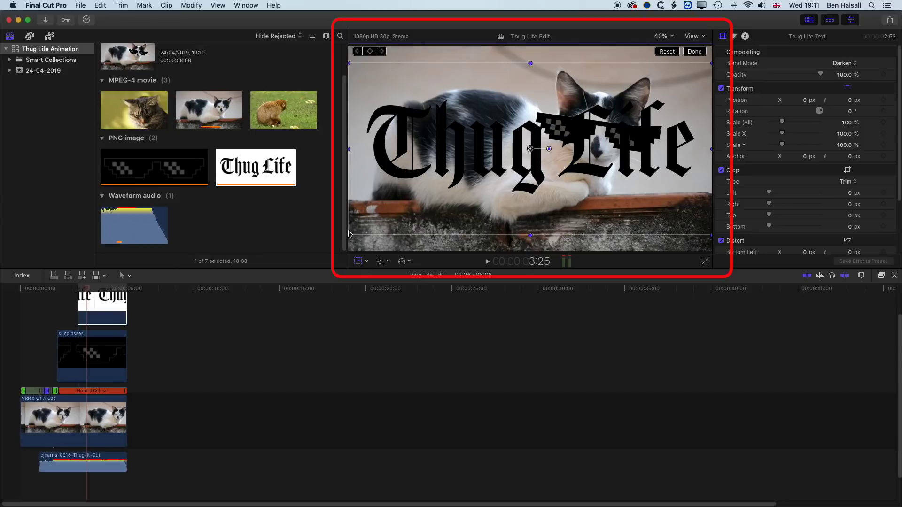
pyautogui.moveTo(349, 234); pyautogui.dragTo(406, 199)
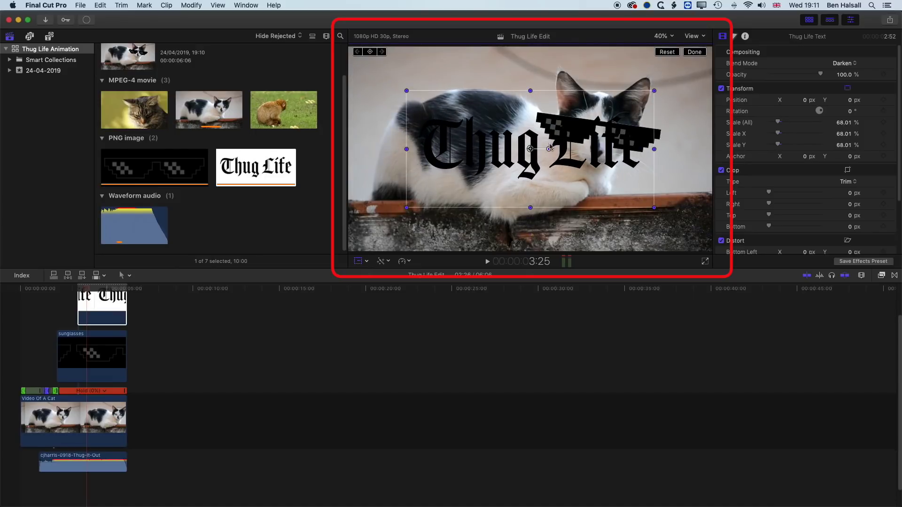
# Rotate the Thug Life text to about 29.2°, shrink it to about 56.7% and move it over the cat's back.
pyautogui.moveTo(549, 149); pyautogui.dragTo(546, 140)
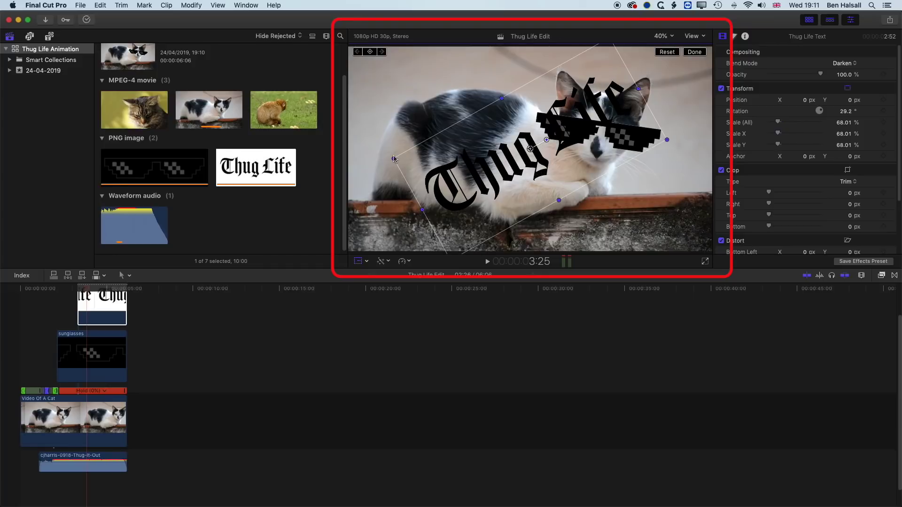
pyautogui.moveTo(394, 159); pyautogui.dragTo(416, 158)
pyautogui.moveTo(490, 174); pyautogui.dragTo(416, 155)
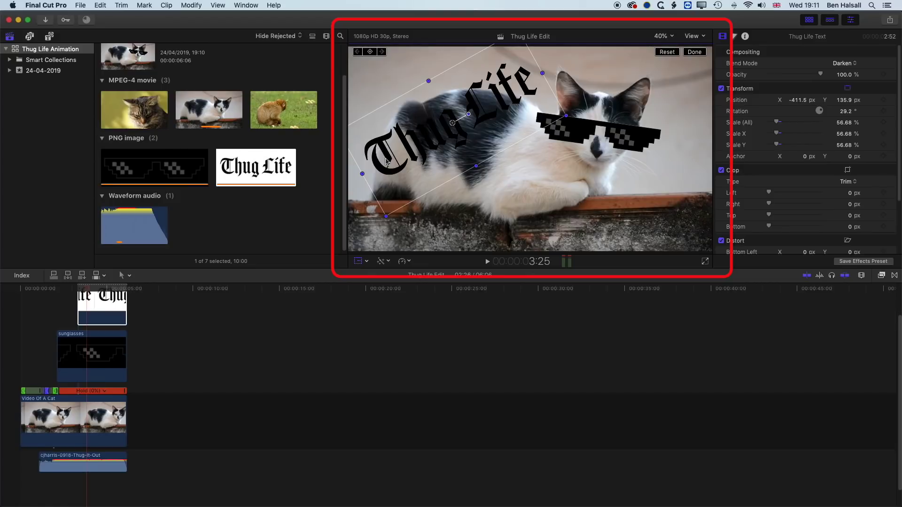
# Play the edit from about 2:04 to check the sunglasses and text, and return to the text's start at 3:10.
pyautogui.moveTo(88, 288); pyautogui.dragTo(61, 288)
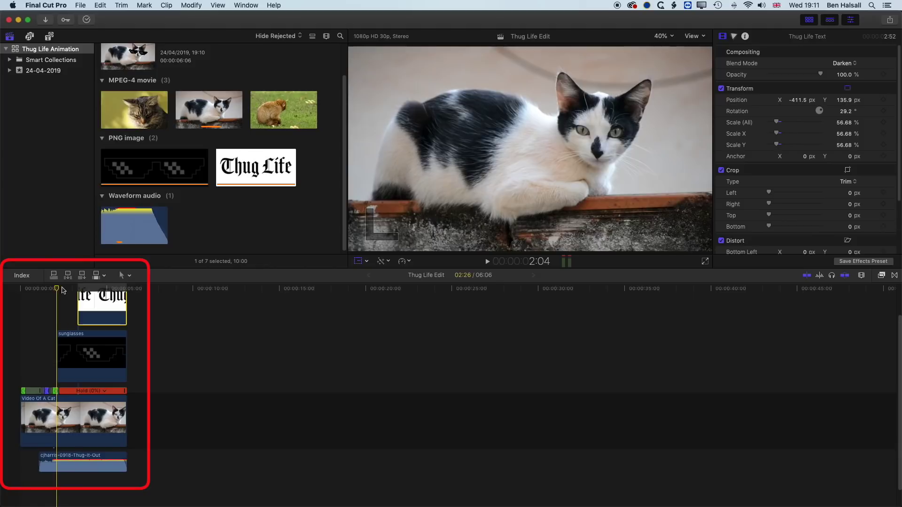
pyautogui.press('space')
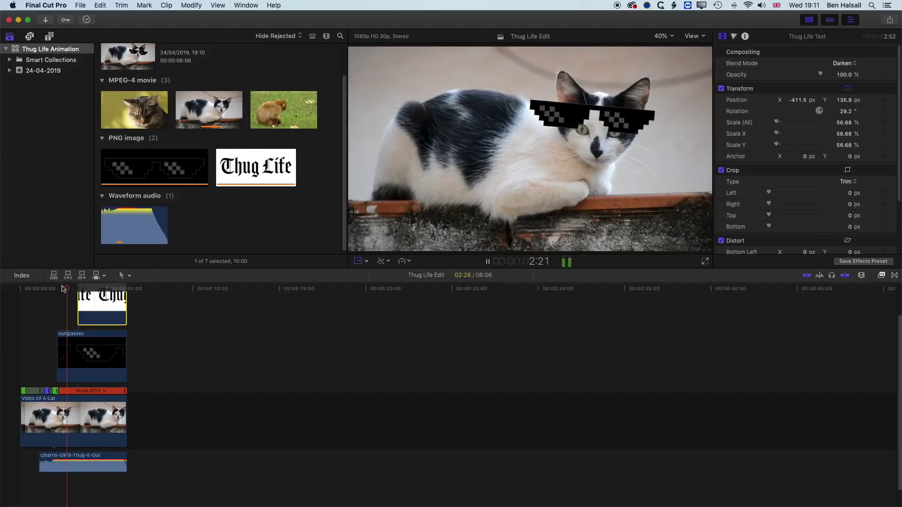
pyautogui.click(77, 288)
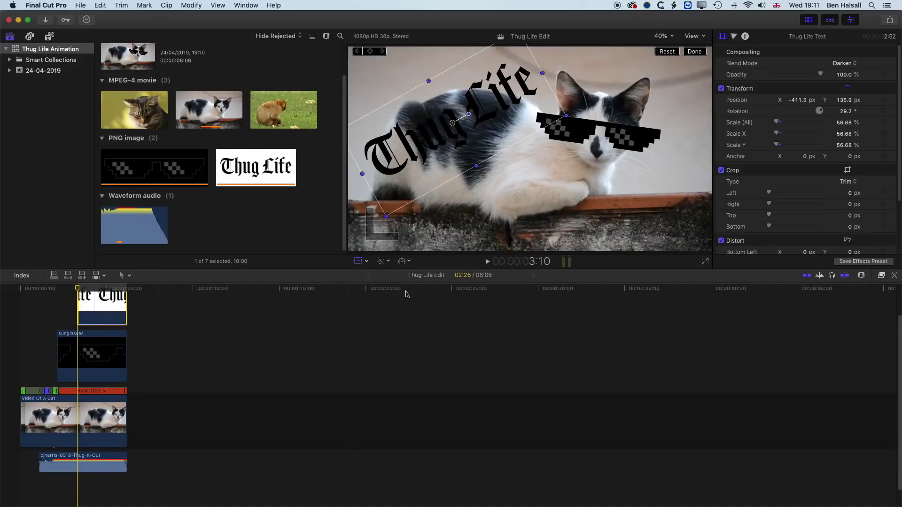
# Apply the Drop In transition from the Movements category to the Thug Life clip and delete the one at the clip's end.
pyautogui.scroll(-1, 237, 323)
pyautogui.click(894, 276)
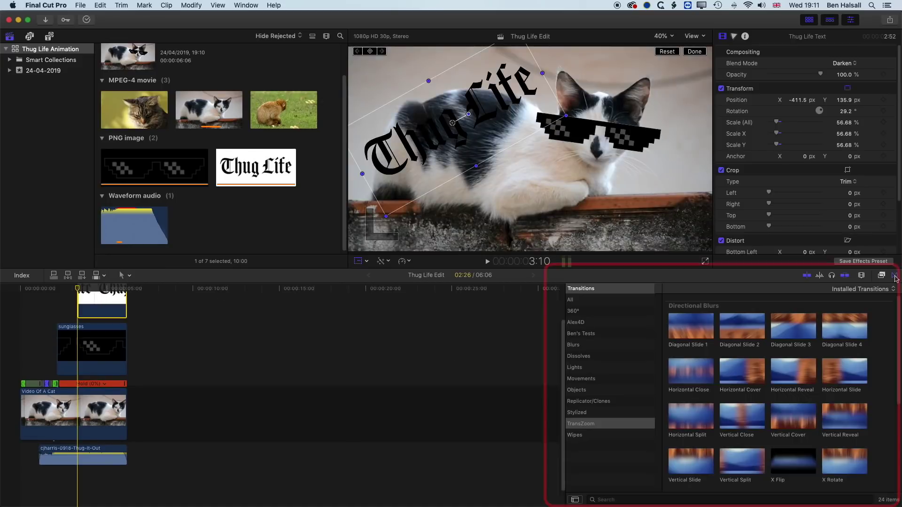
pyautogui.click(587, 379)
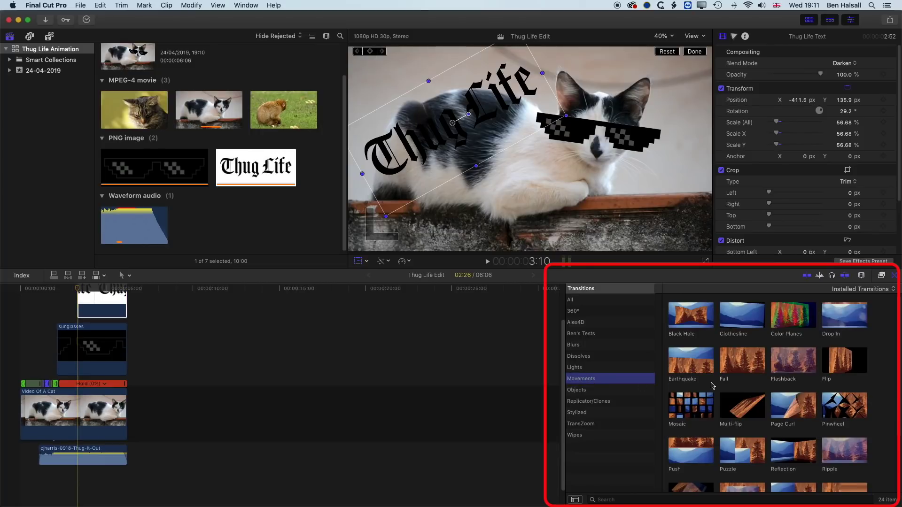
pyautogui.click(844, 318)
pyautogui.moveTo(844, 318); pyautogui.dragTo(121, 301)
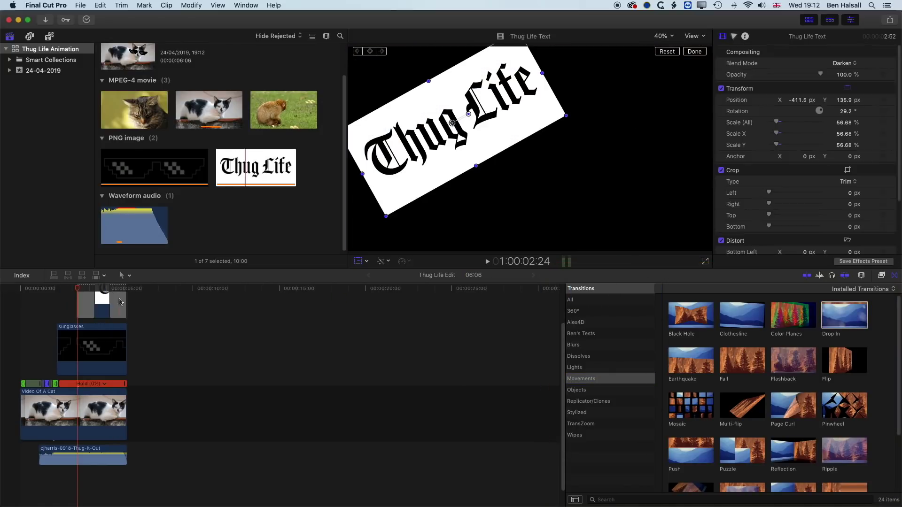
pyautogui.click(120, 304)
pyautogui.press('Delete')
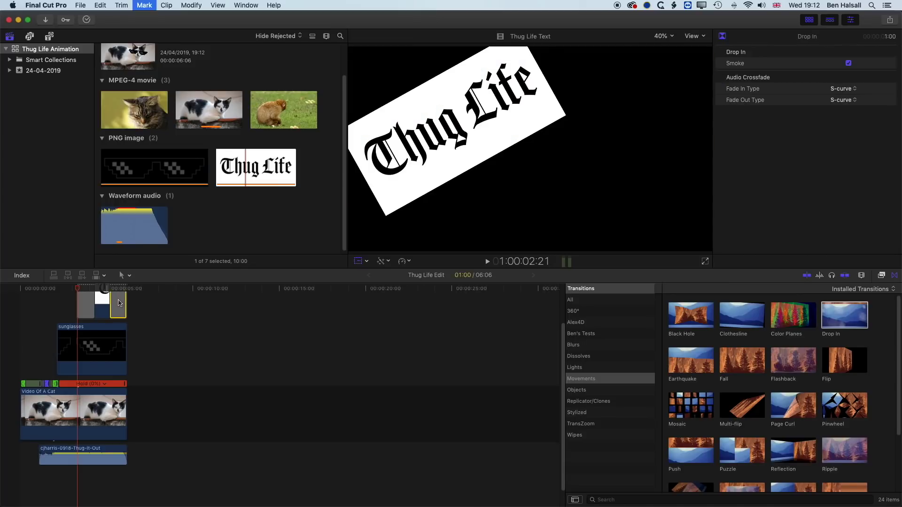
# Play back the sunglasses drop and the Thug Life text's Drop In transition twice.
pyautogui.click(59, 289)
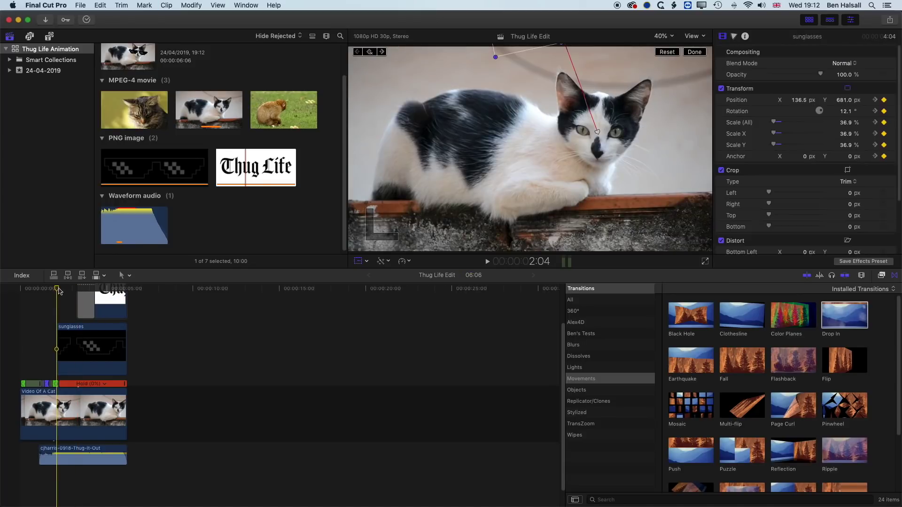
pyautogui.press('space')
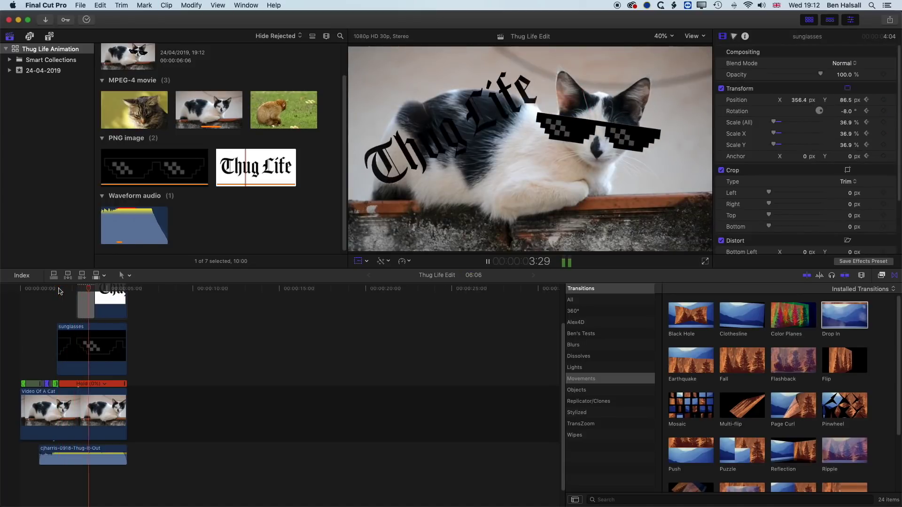
pyautogui.press('space')
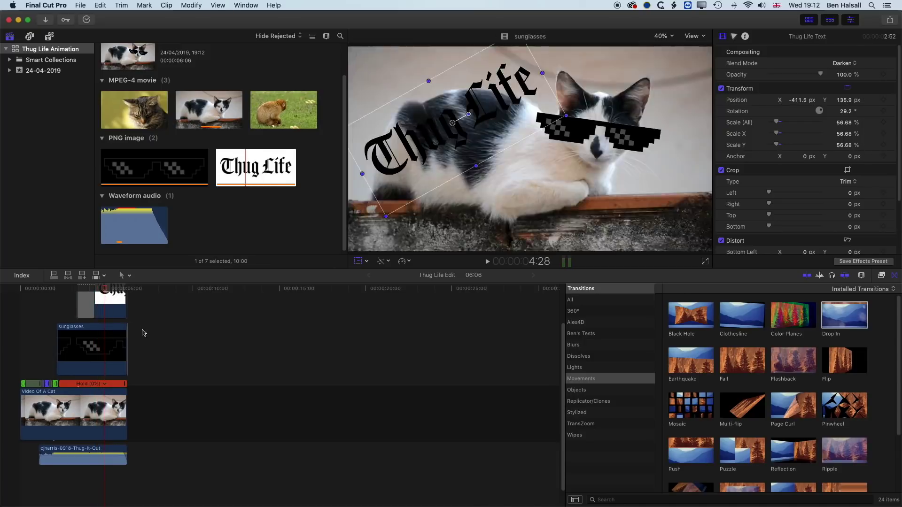
pyautogui.moveTo(105, 289); pyautogui.dragTo(71, 290)
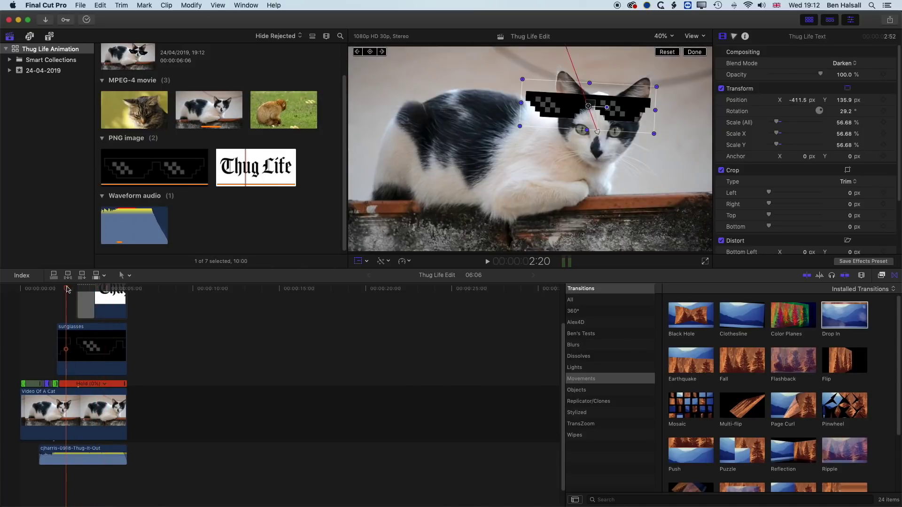
pyautogui.press('space')
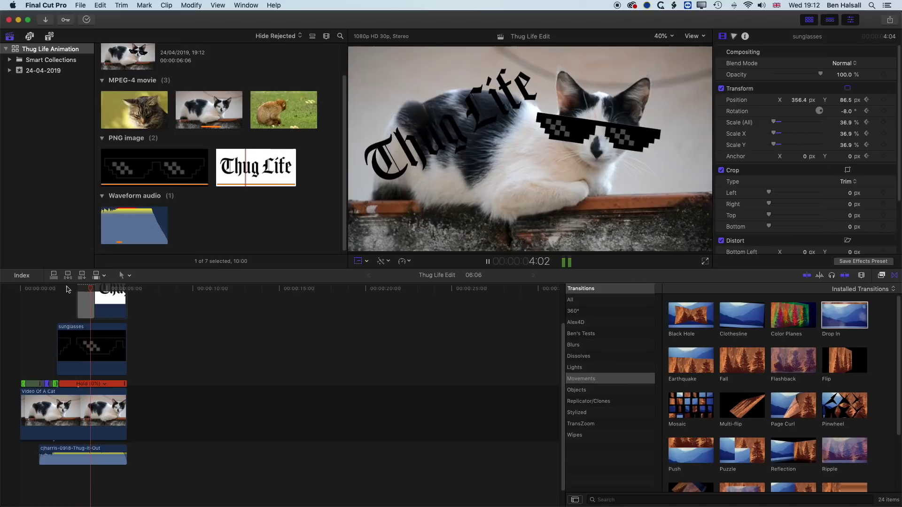
pyautogui.press('space')
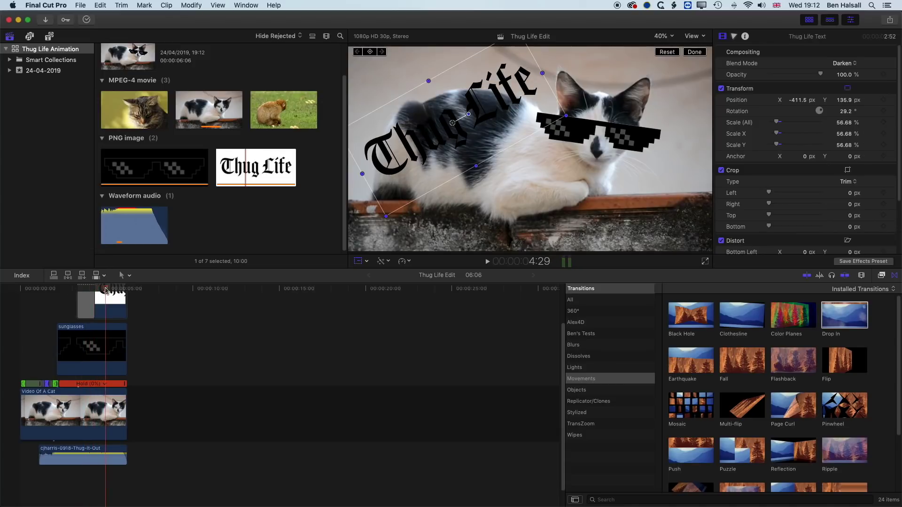
# Replace the Drop In transition at the start of the Thug Life clip with the Slide transition from the Movements category.
pyautogui.click(86, 304)
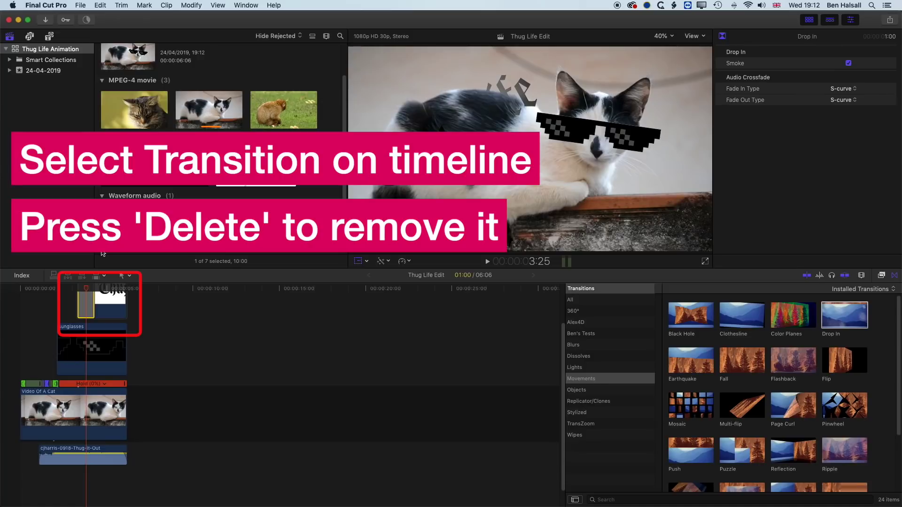
pyautogui.press('Delete')
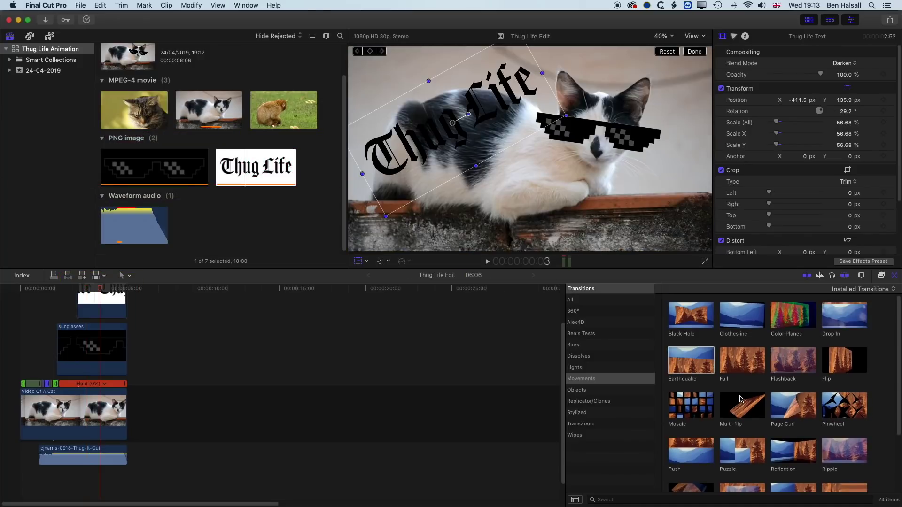
pyautogui.scroll(-2, 740, 399)
pyautogui.scroll(-3, 741, 400)
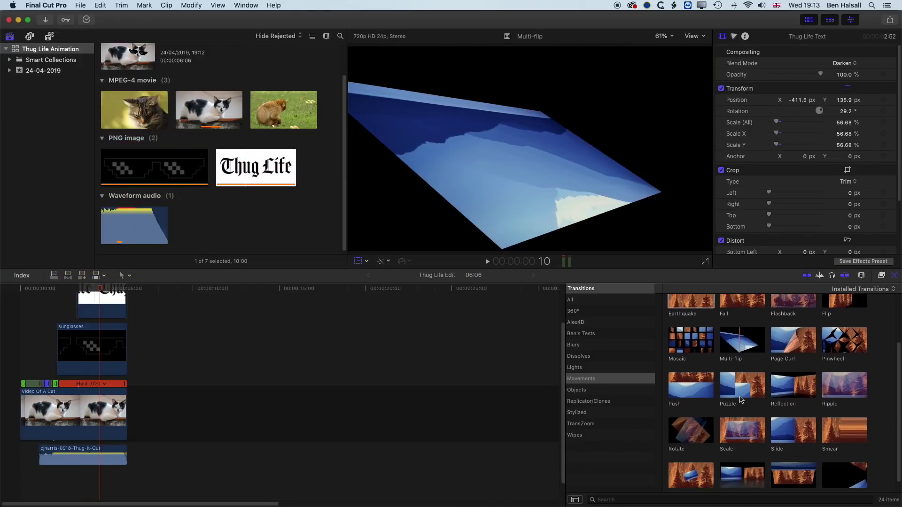
pyautogui.scroll(2, 738, 407)
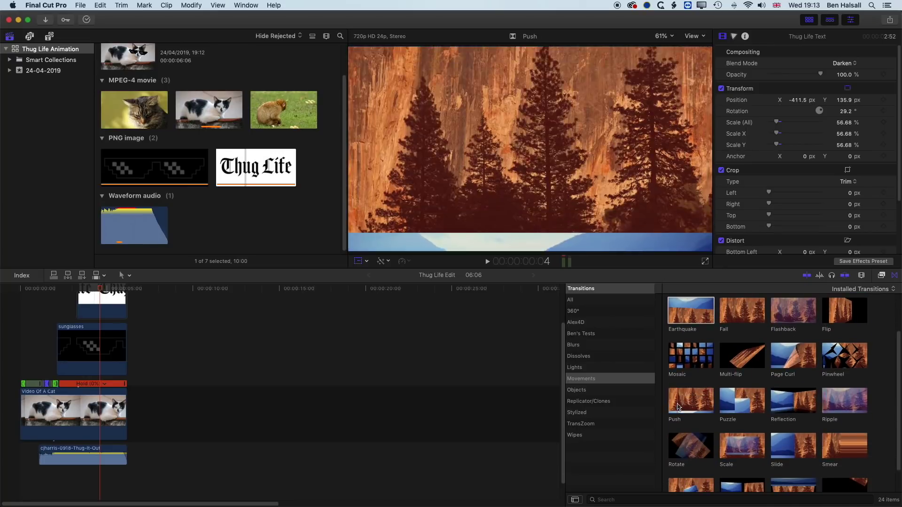
pyautogui.click(680, 405)
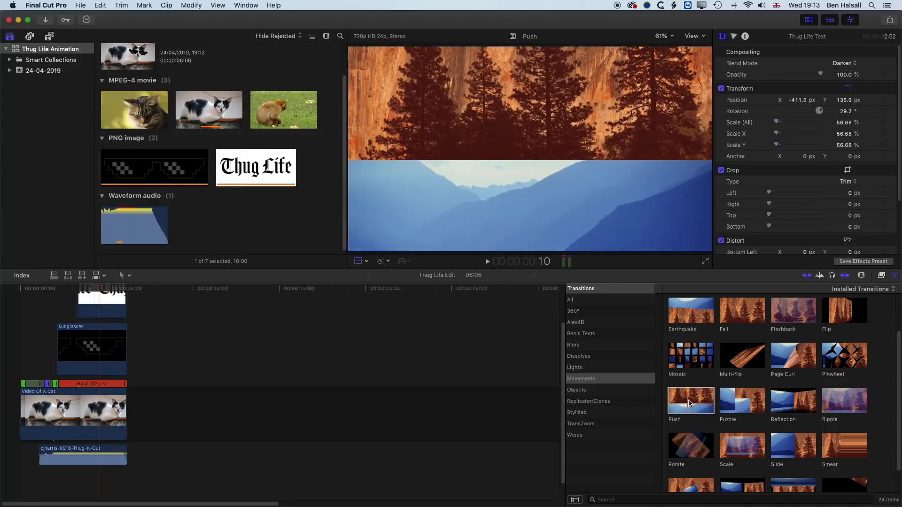
pyautogui.click(790, 448)
pyautogui.moveTo(790, 447); pyautogui.dragTo(82, 306)
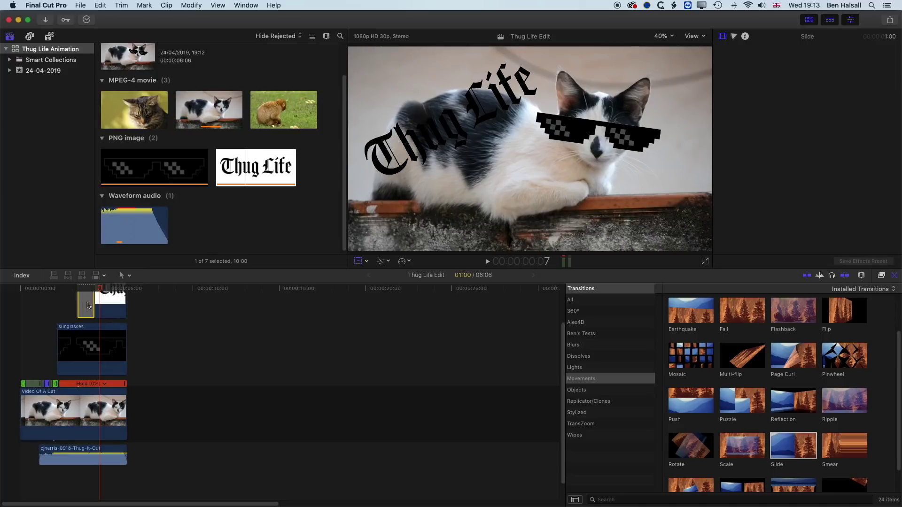
# Play back the Slide transition on the Thug Life clip from just before the text appears.
pyautogui.click(72, 288)
pyautogui.press('space')
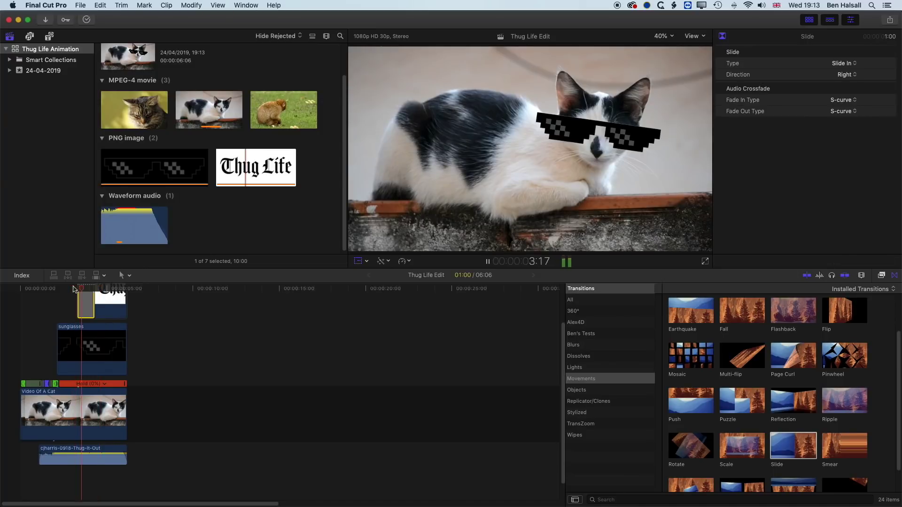
pyautogui.press('space')
# Shorten the Slide transition on the Thug Life clip to 15 frames and play it back.
pyautogui.moveTo(85, 293); pyautogui.dragTo(76, 294)
pyautogui.click(70, 288)
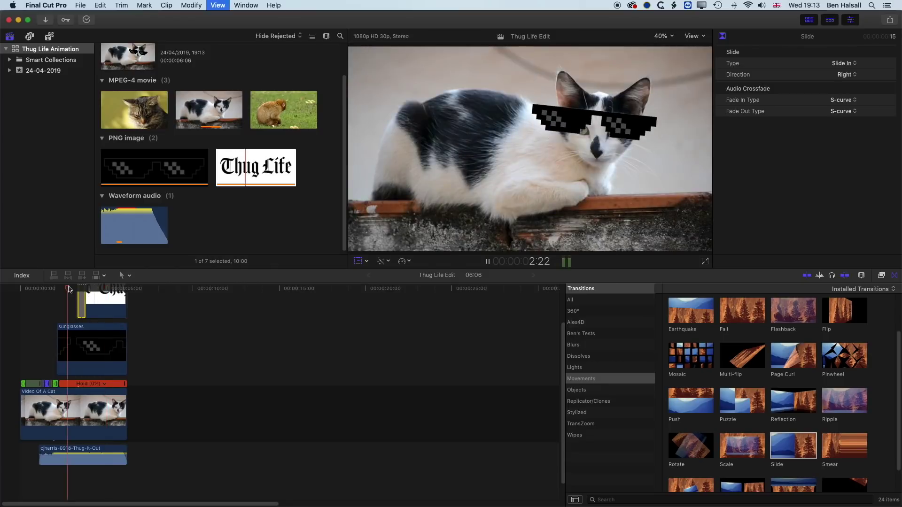
pyautogui.press('space')
pyautogui.press('space')
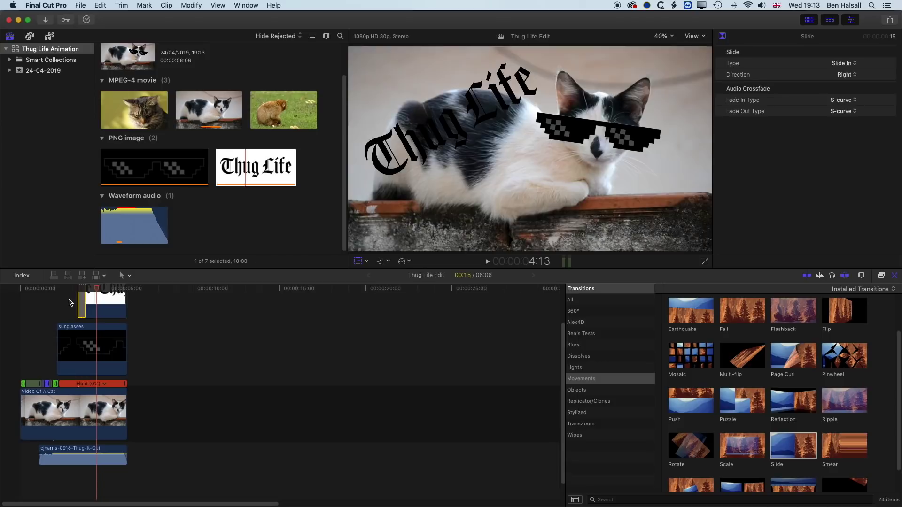
# Set the Slide transition's length to 20 frames and play the edit from 2:04.
pyautogui.click(69, 303)
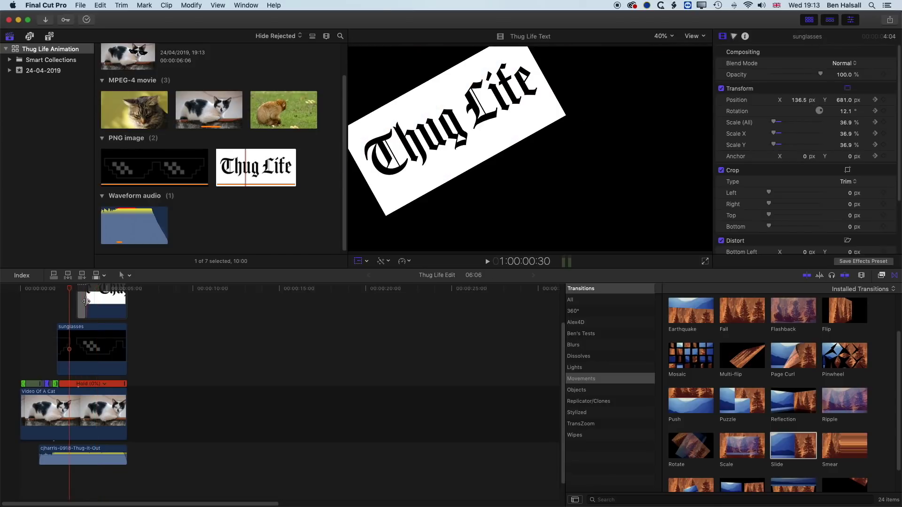
pyautogui.click(86, 301)
pyautogui.click(59, 290)
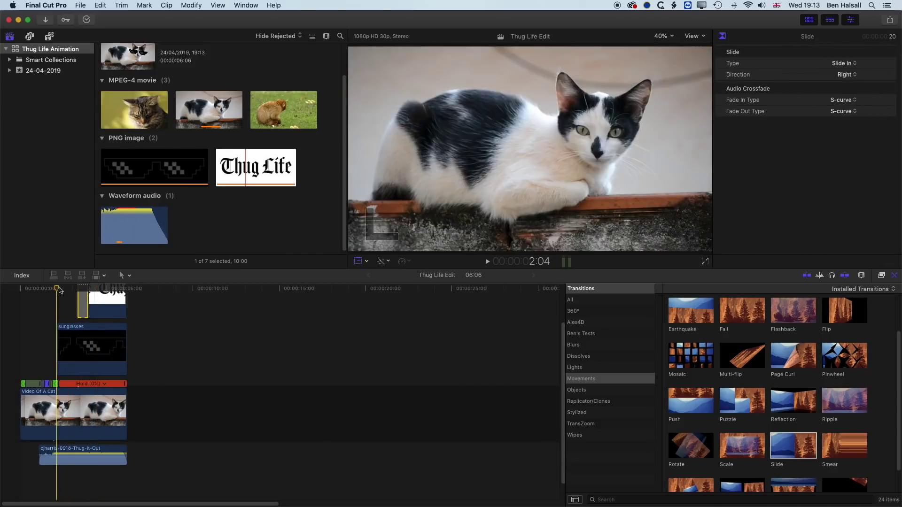
pyautogui.press('space')
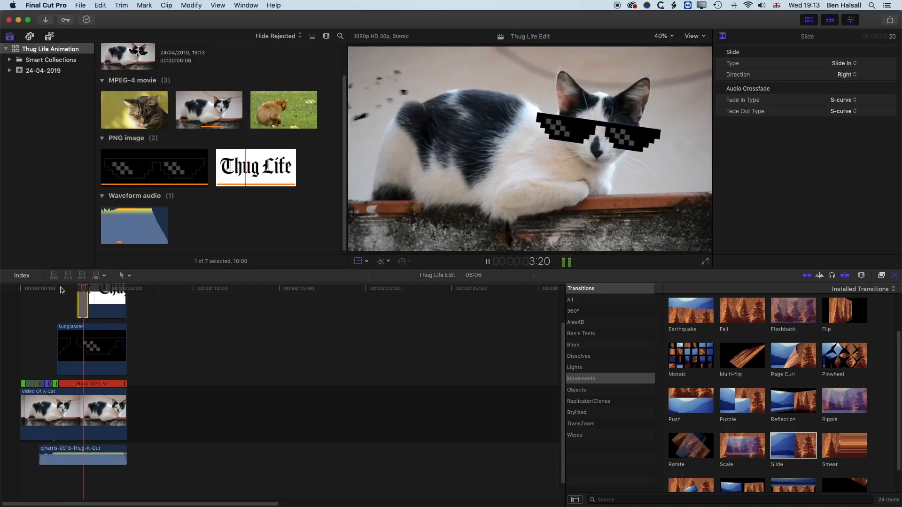
pyautogui.press('space')
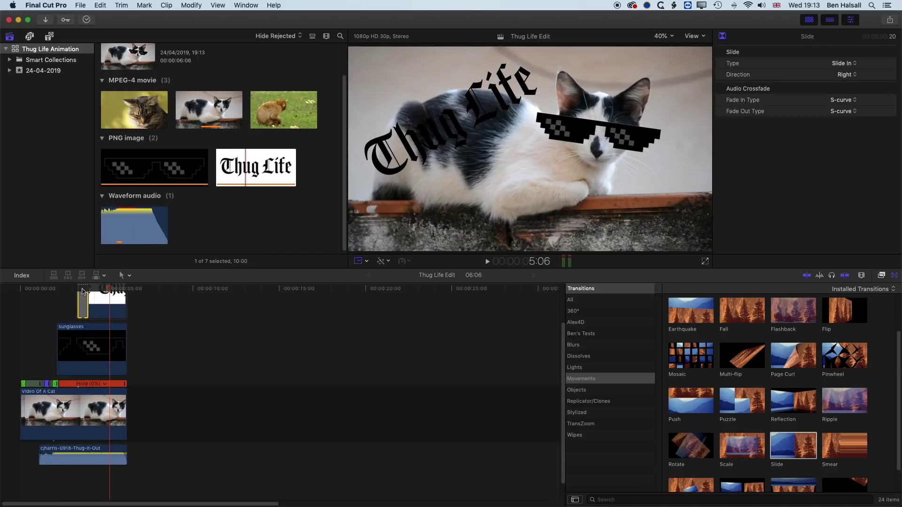
# Return to 2:04 and replay the sunglasses drop and the 20-frame Slide transition.
pyautogui.click(83, 291)
pyautogui.click(84, 289)
pyautogui.moveTo(84, 289); pyautogui.dragTo(61, 291)
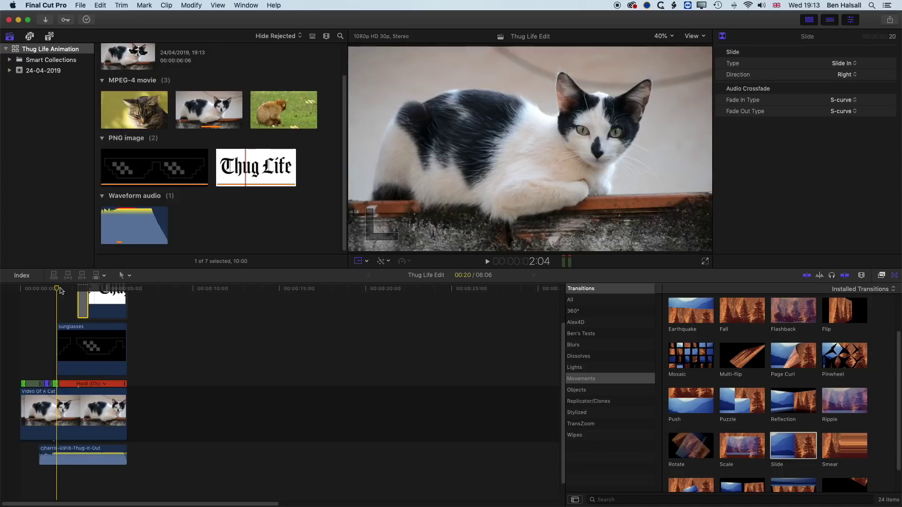
pyautogui.press('space')
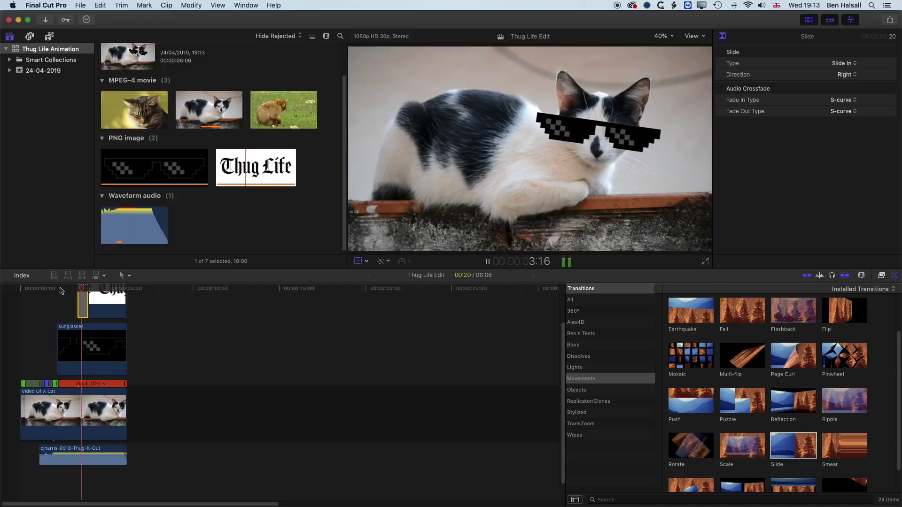
pyautogui.press('space')
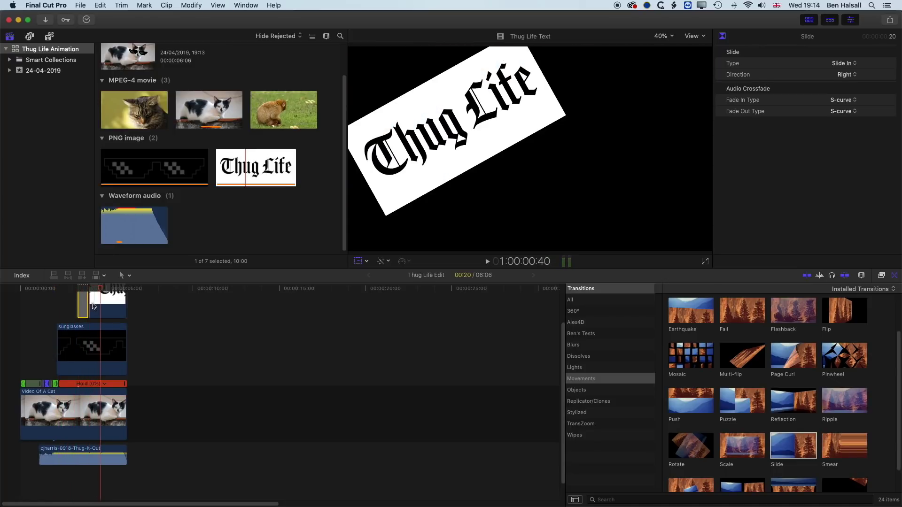
# Lower the system volume and play the whole edit from the beginning.
pyautogui.press('XF86AudioLowerVolume')
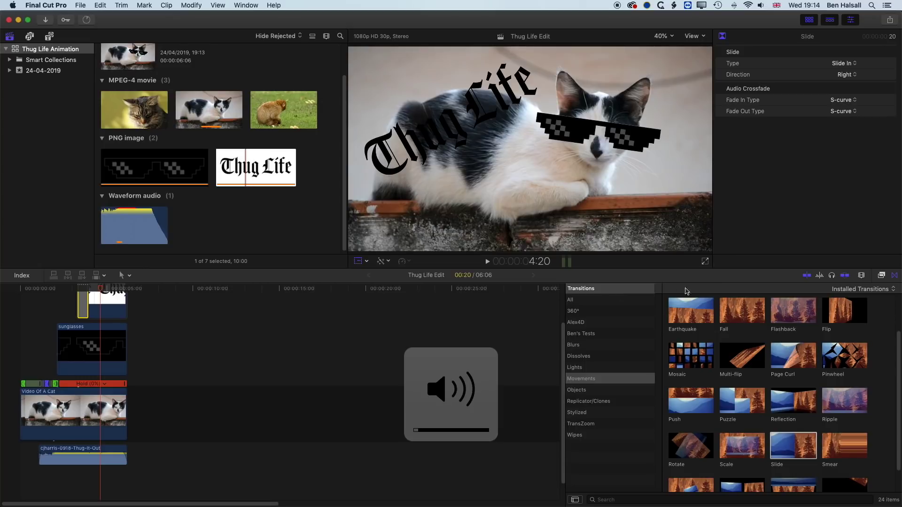
pyautogui.moveTo(100, 288); pyautogui.dragTo(20, 293)
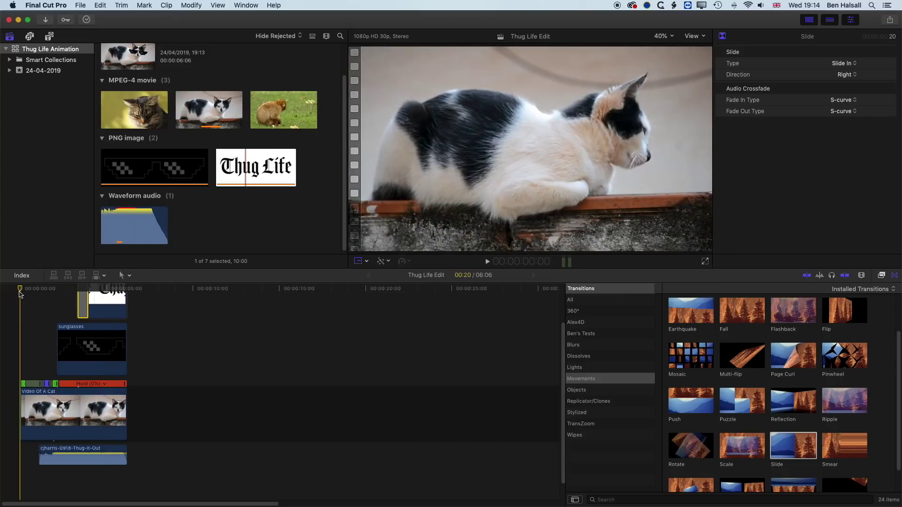
pyautogui.press('space')
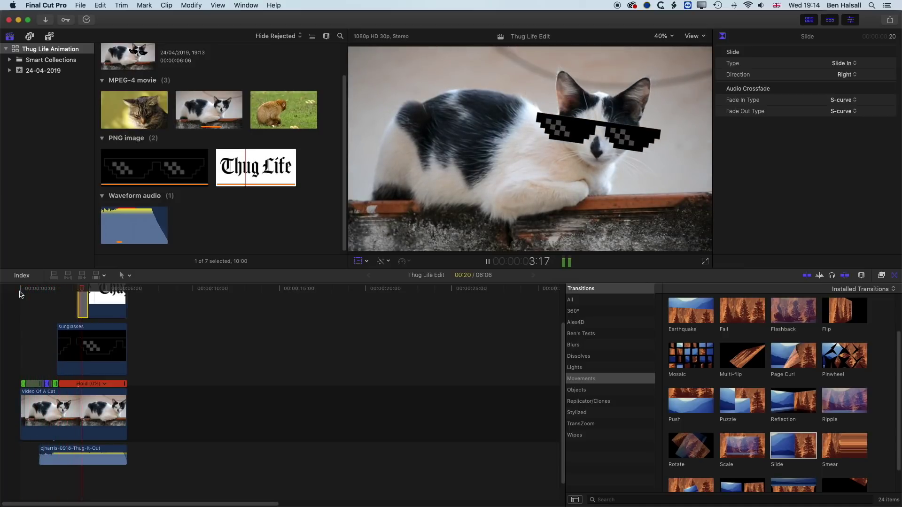
pyautogui.press('space')
# Open the duration of the Slide transition on the Thug Life clip for editing.
pyautogui.click(83, 300)
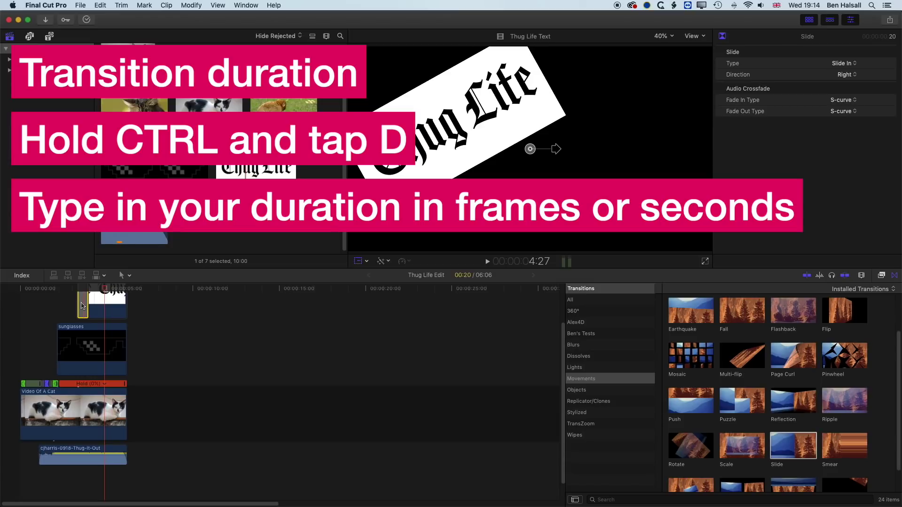
pyautogui.hotkey('ctrl', 'd')
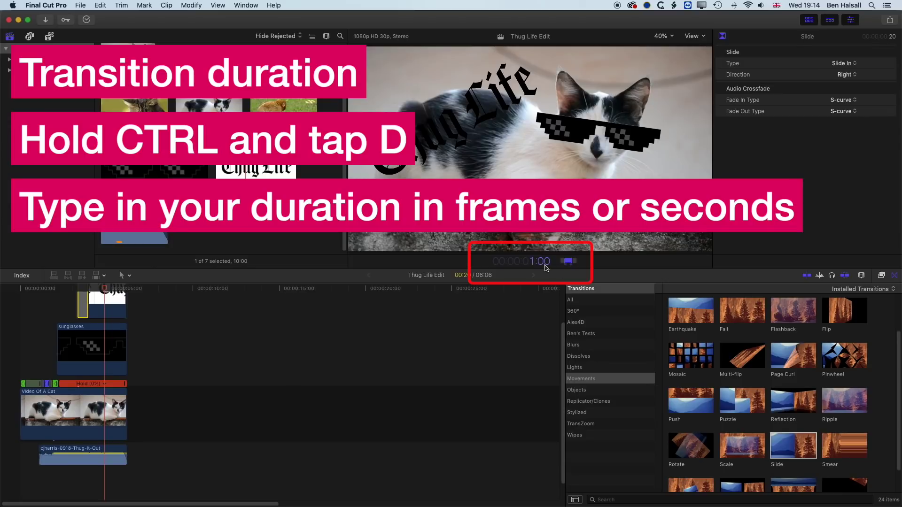
# Play the edit from 2:23 to check the text's slide-in, and briefly play it again from 3:20.
pyautogui.moveTo(86, 290); pyautogui.dragTo(70, 290)
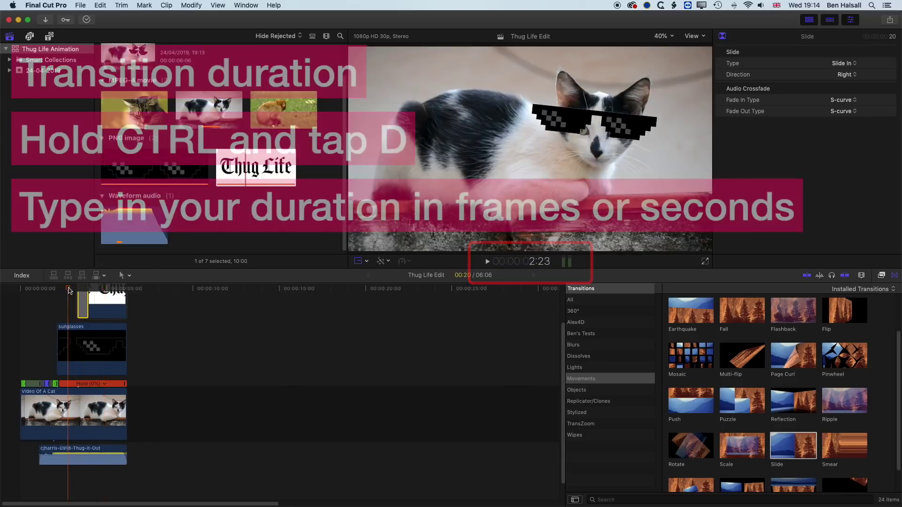
pyautogui.press('space')
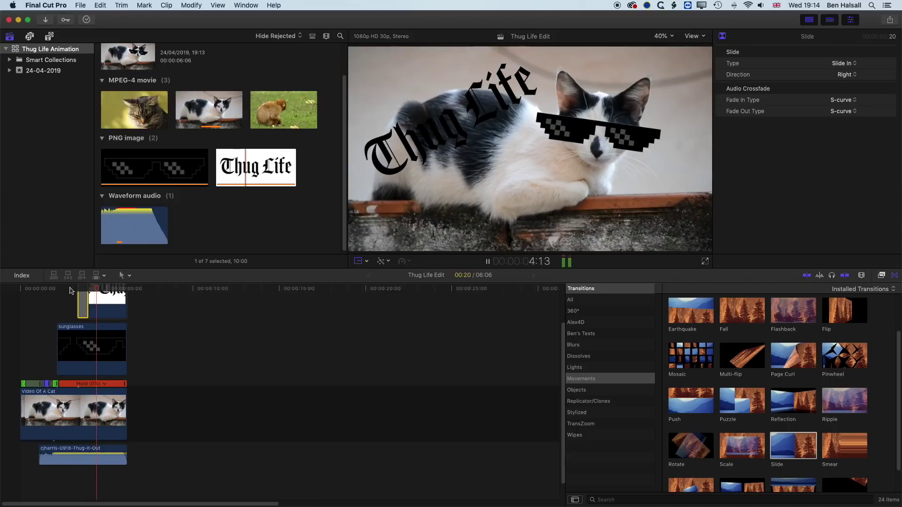
pyautogui.press('space')
pyautogui.click(83, 289)
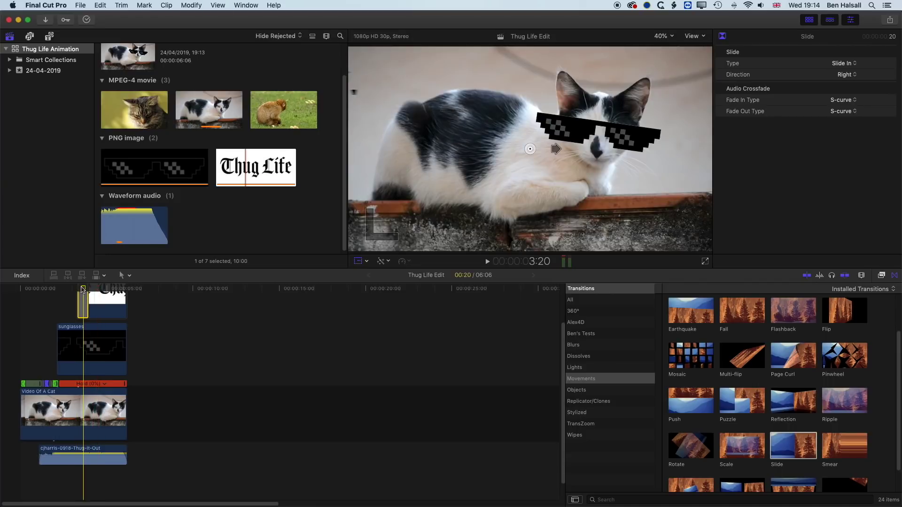
pyautogui.press('space')
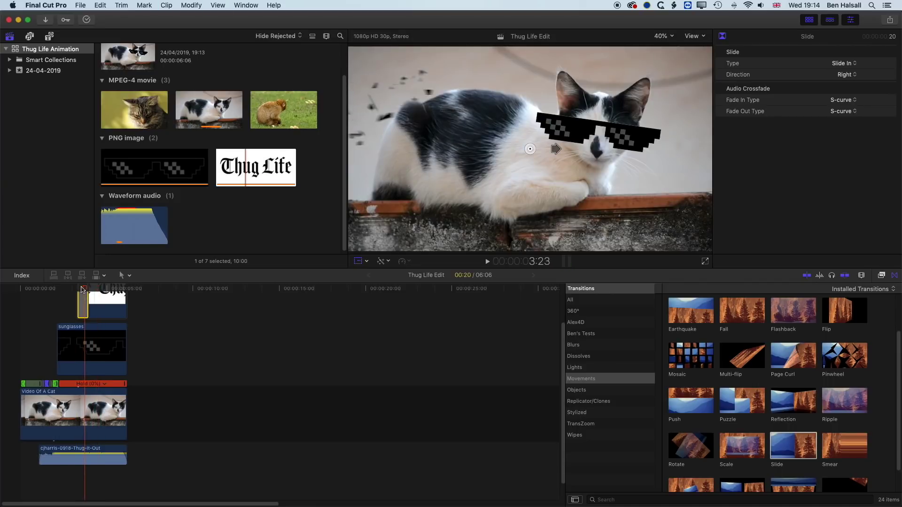
# At about 2:21, apply the Color Board effect from the Color category to the Video Of A Cat clip.
pyautogui.moveTo(81, 288); pyautogui.dragTo(68, 292)
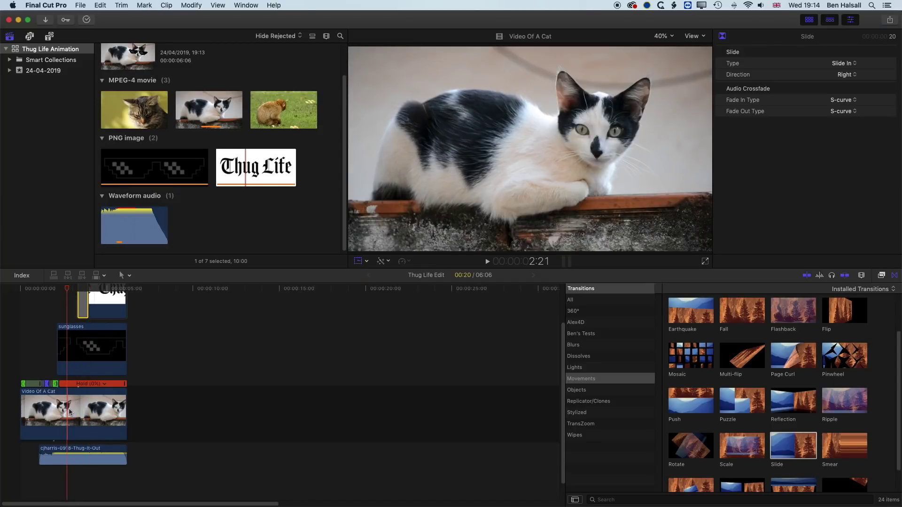
pyautogui.click(70, 408)
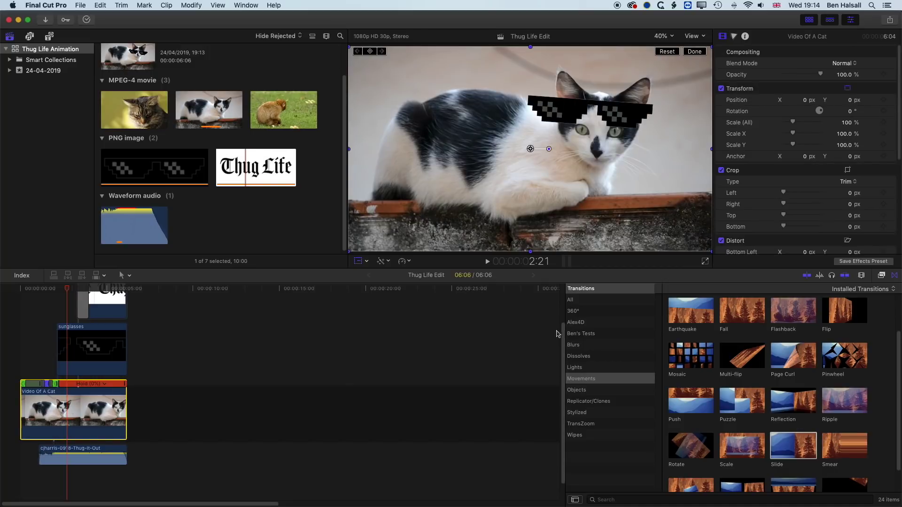
pyautogui.click(881, 276)
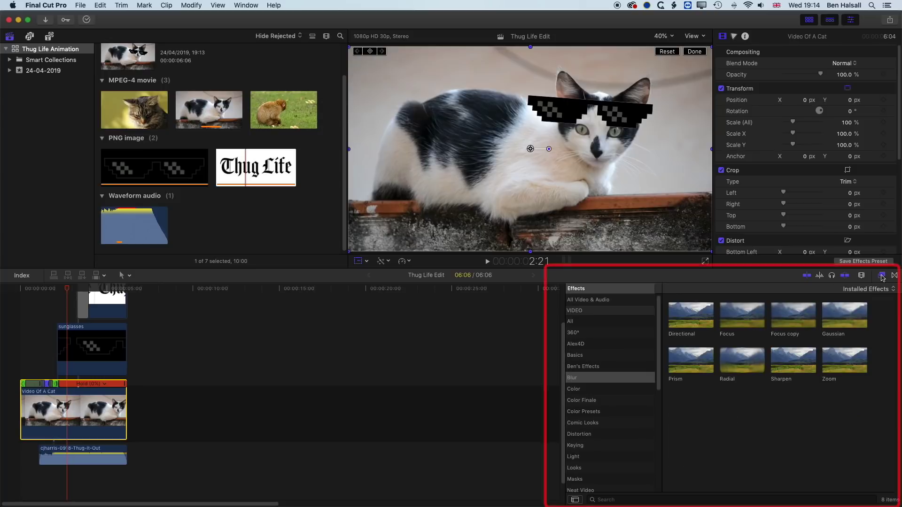
pyautogui.click(585, 390)
pyautogui.click(793, 319)
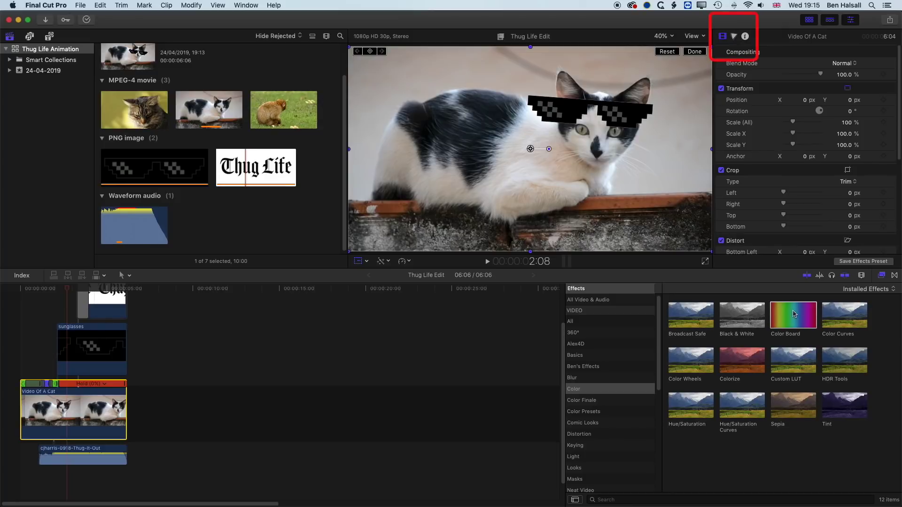
pyautogui.moveTo(793, 314); pyautogui.dragTo(74, 406)
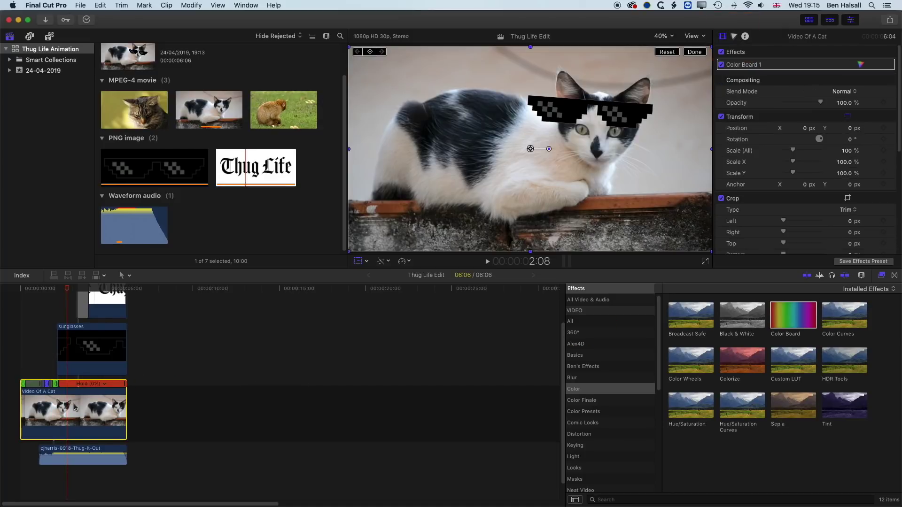
# In the cat clip's Color Board, set the saturation of the midtones to -2% and the master to 3%.
pyautogui.click(862, 65)
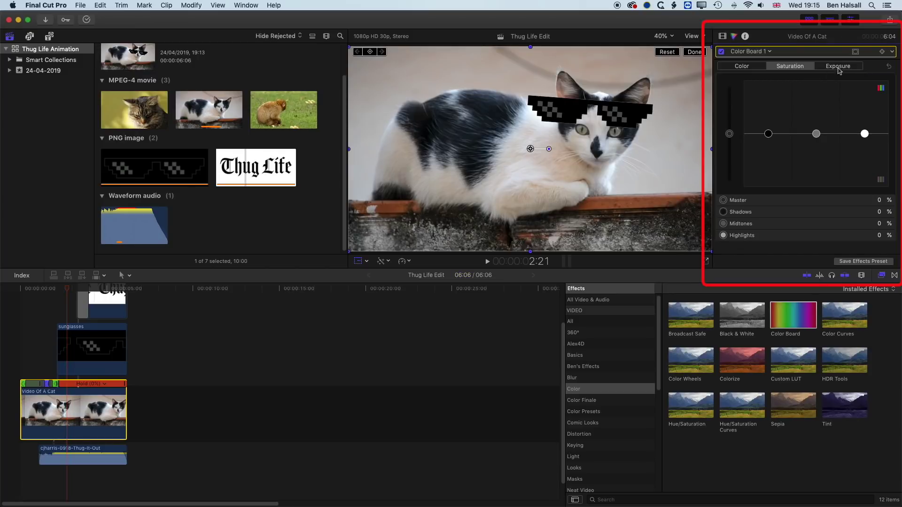
pyautogui.moveTo(816, 134)
pyautogui.mouseDown()
pyautogui.moveTo(815, 147)
pyautogui.moveTo(819, 115)
pyautogui.moveTo(816, 180)
pyautogui.moveTo(818, 113)
pyautogui.moveTo(818, 137)
pyautogui.mouseUp()
pyautogui.moveTo(729, 136)
pyautogui.mouseDown()
pyautogui.moveTo(729, 169)
pyautogui.moveTo(729, 87)
pyautogui.moveTo(729, 135)
pyautogui.mouseUp()
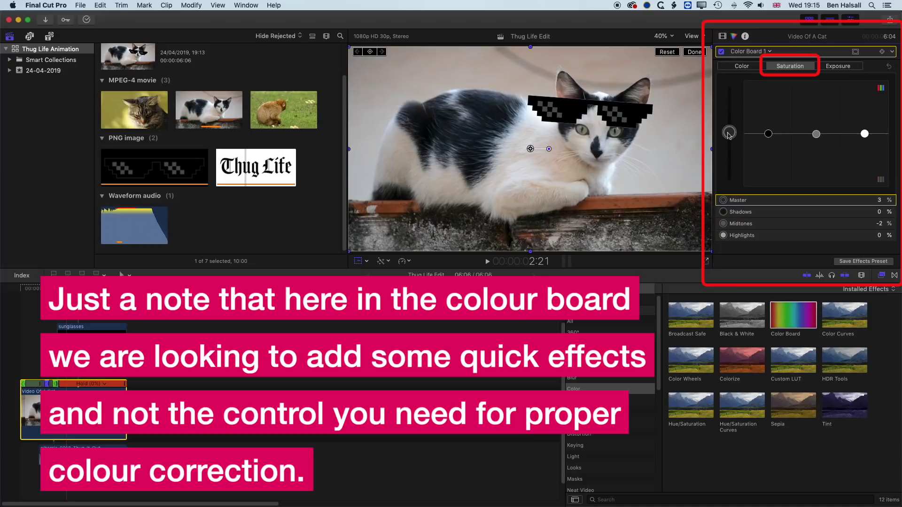
# Set the Color Board exposure to 2% for the master, -51% for the shadows and -71% for the highlights.
pyautogui.click(835, 69)
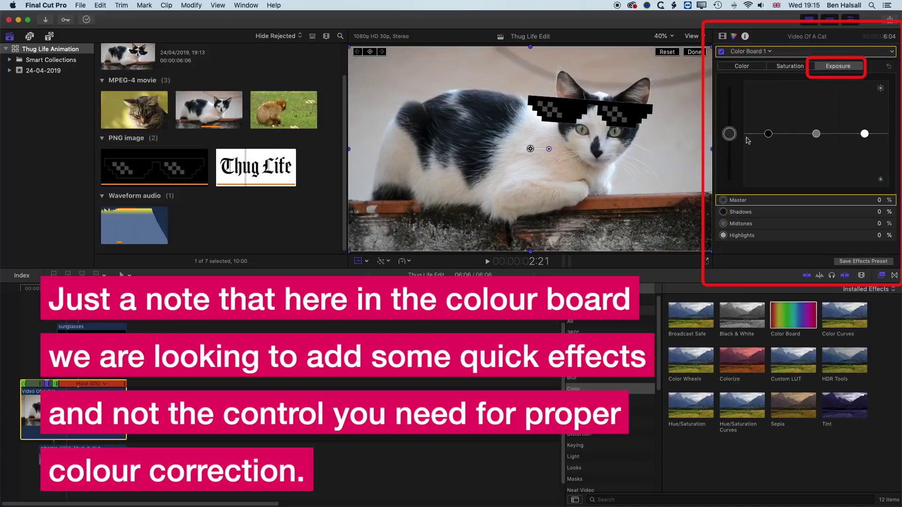
pyautogui.moveTo(729, 137); pyautogui.dragTo(768, 161)
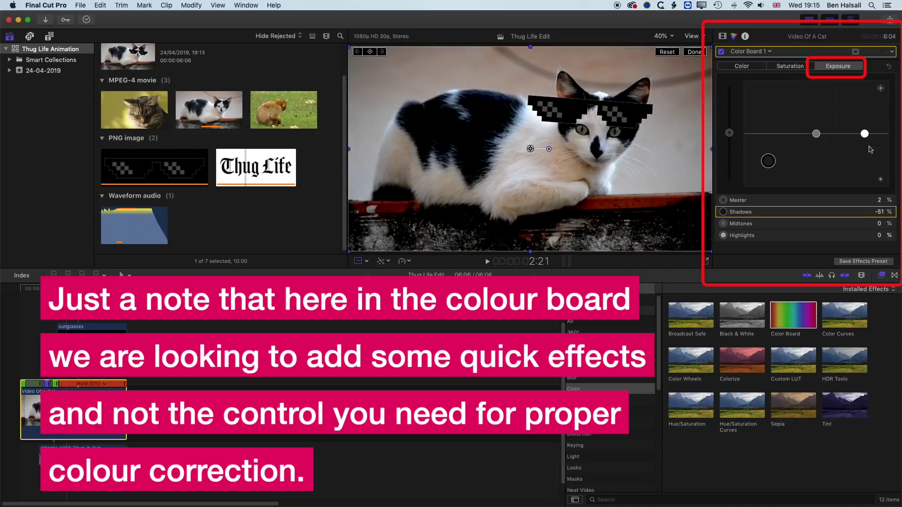
pyautogui.moveTo(866, 134); pyautogui.dragTo(864, 171)
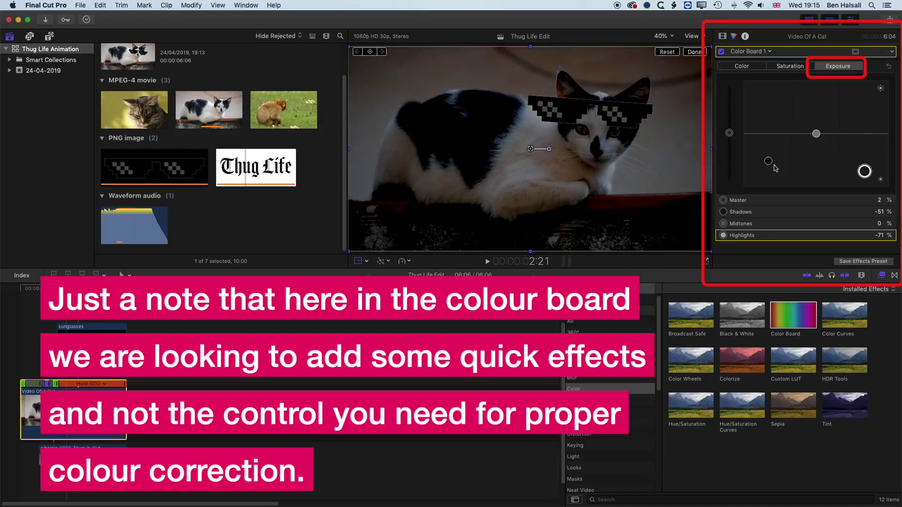
# Reset the Color Board exposure and add a Color Board keyframe to the cat clip at 2:20.
pyautogui.moveTo(768, 161)
pyautogui.mouseDown()
pyautogui.moveTo(768, 88)
pyautogui.moveTo(768, 156)
pyautogui.mouseUp()
pyautogui.moveTo(864, 171); pyautogui.dragTo(864, 134)
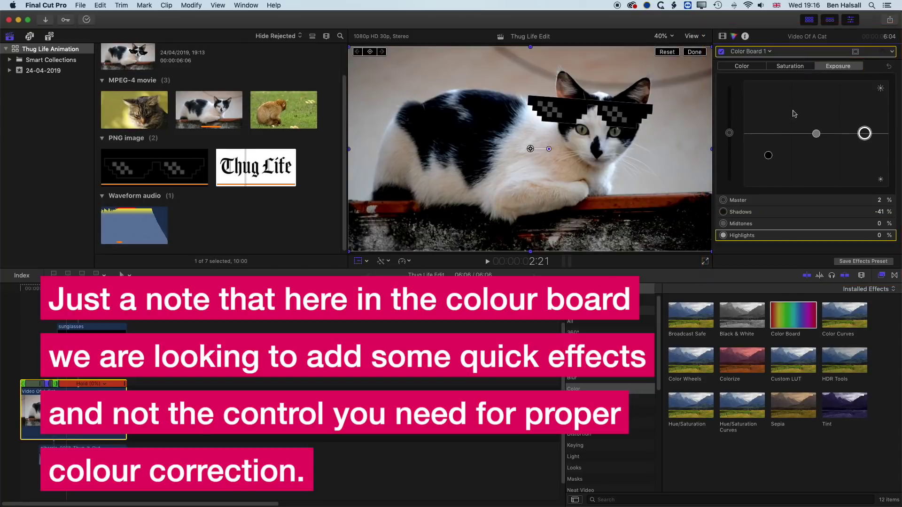
pyautogui.click(889, 66)
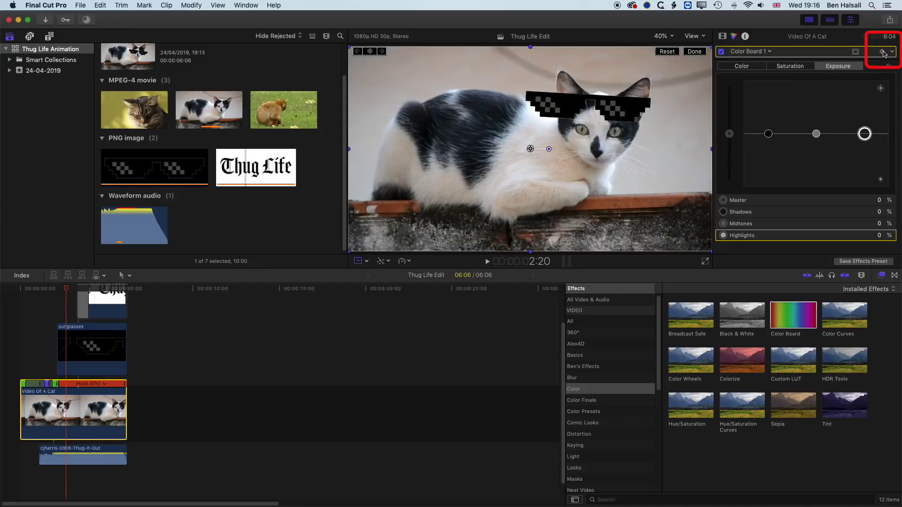
pyautogui.click(755, 67)
pyautogui.click(805, 67)
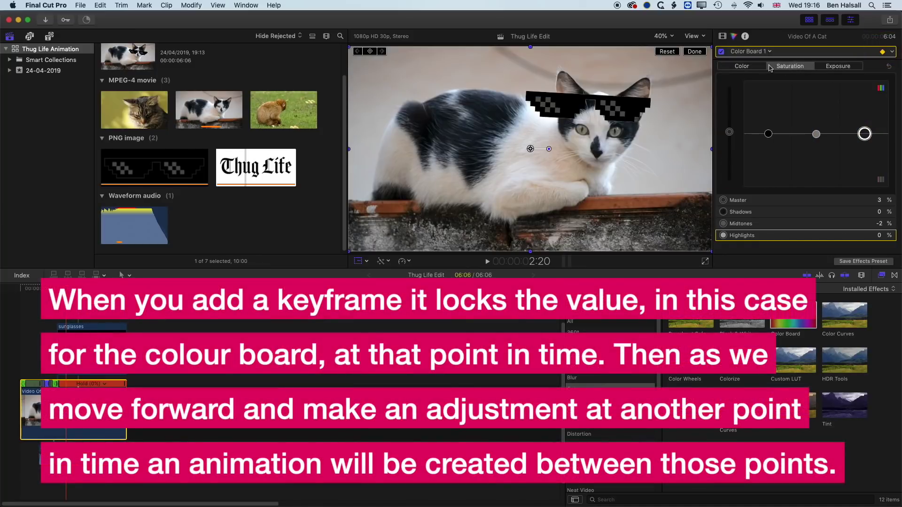
pyautogui.click(753, 68)
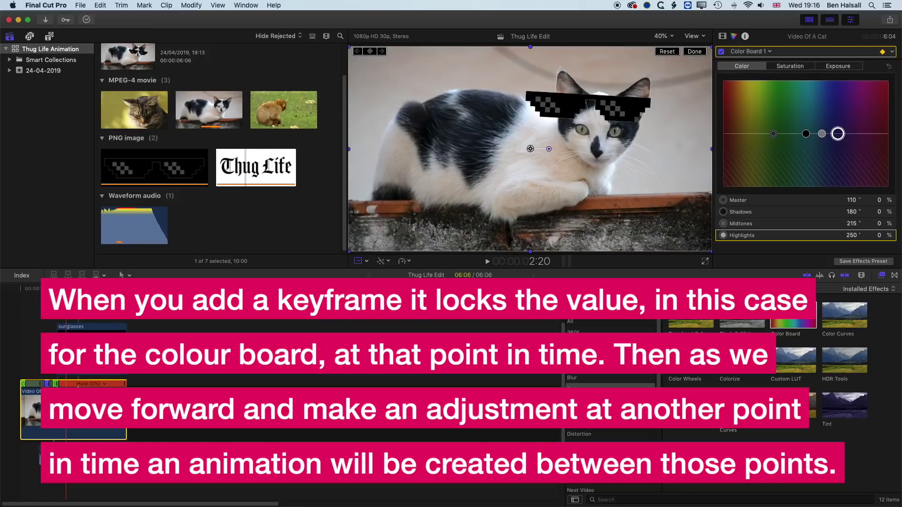
# At 2:23, set the Color Board's master color to 78° and 72%.
pyautogui.press('Right')
pyautogui.press('Right')
pyautogui.press('Right')
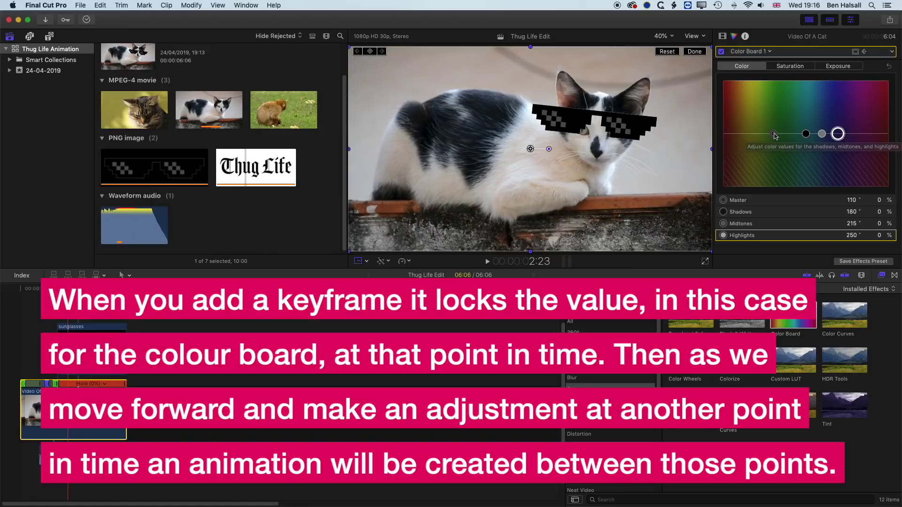
pyautogui.moveTo(774, 136); pyautogui.dragTo(760, 97)
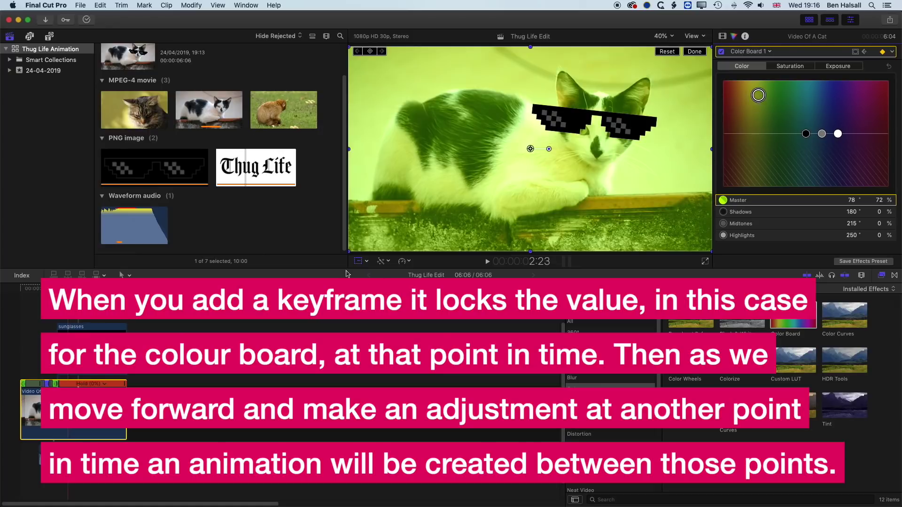
# At 2:25, set the Color Board colors to master 74°, -69%, midtones 245°, -57%, and highlights 305°, 65%.
pyautogui.press('Right')
pyautogui.press('Right')
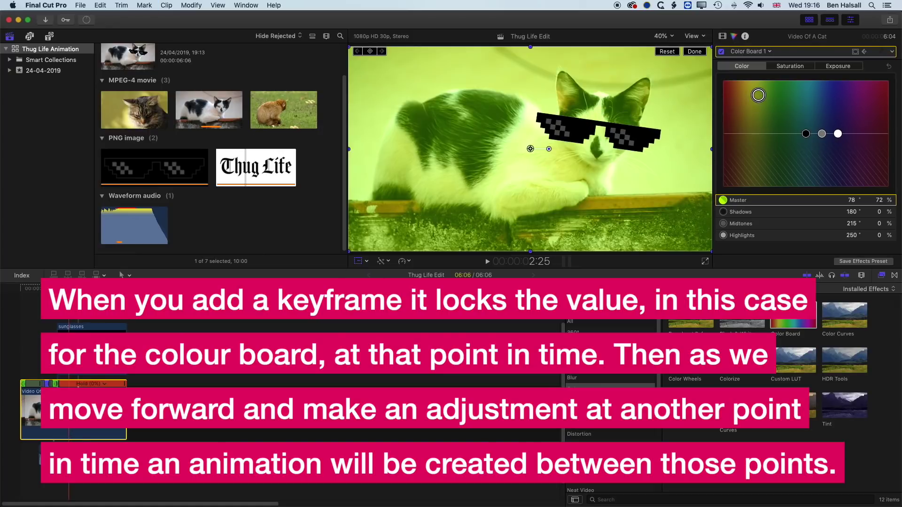
pyautogui.moveTo(759, 97); pyautogui.dragTo(757, 170)
pyautogui.moveTo(824, 135); pyautogui.dragTo(835, 163)
pyautogui.moveTo(837, 133); pyautogui.dragTo(863, 99)
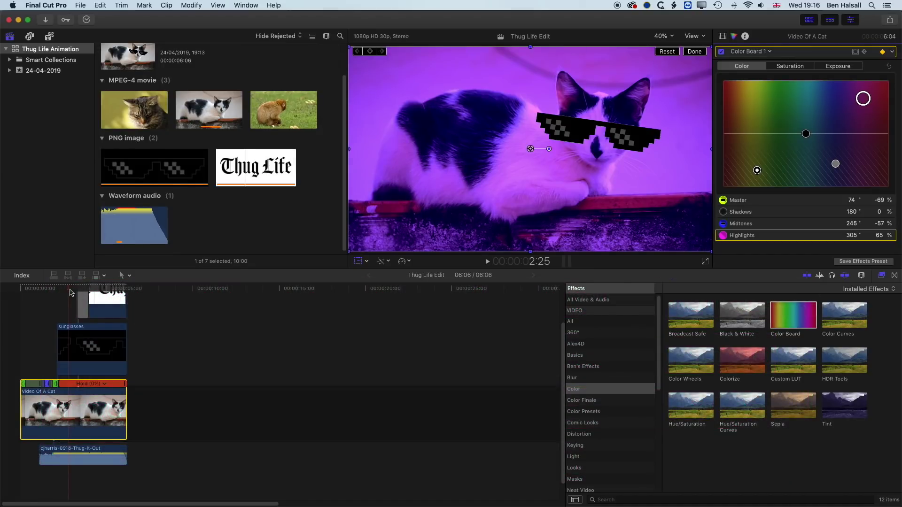
# At 2:28, set the Color Board colors to master 67°, 53%, midtones 242°, -10%, and highlights 299°, -73%.
pyautogui.click(69, 289)
pyautogui.press('Right')
pyautogui.press('Right')
pyautogui.press('Right')
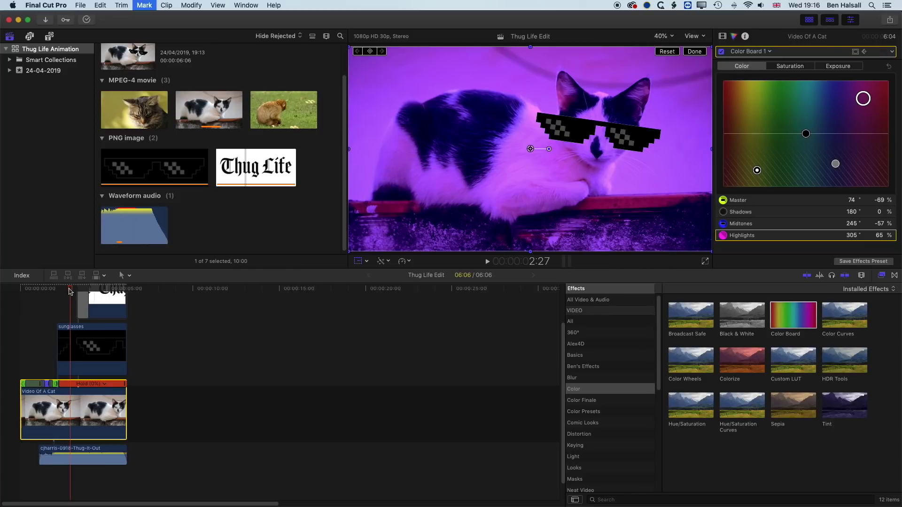
pyautogui.press('Right')
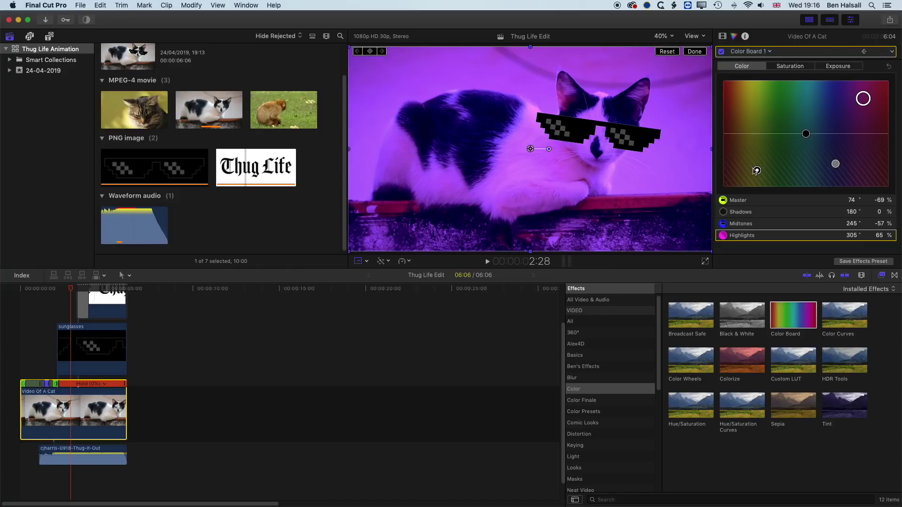
pyautogui.moveTo(756, 170); pyautogui.dragTo(754, 104)
pyautogui.moveTo(836, 165); pyautogui.dragTo(835, 140)
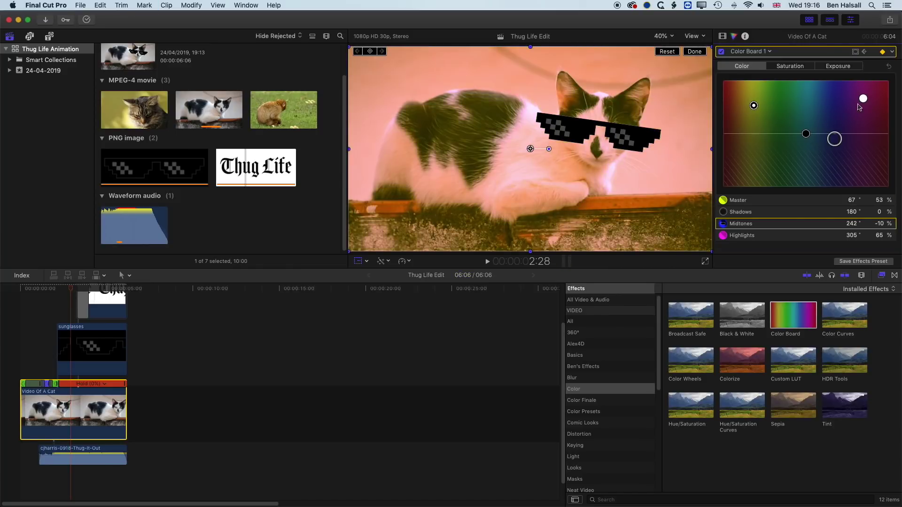
pyautogui.moveTo(863, 99); pyautogui.dragTo(860, 173)
# At 3:02, set the Color Board exposure to 61% for midtones, 43% for shadows and -28% for highlights.
pyautogui.moveTo(77, 288); pyautogui.dragTo(73, 287)
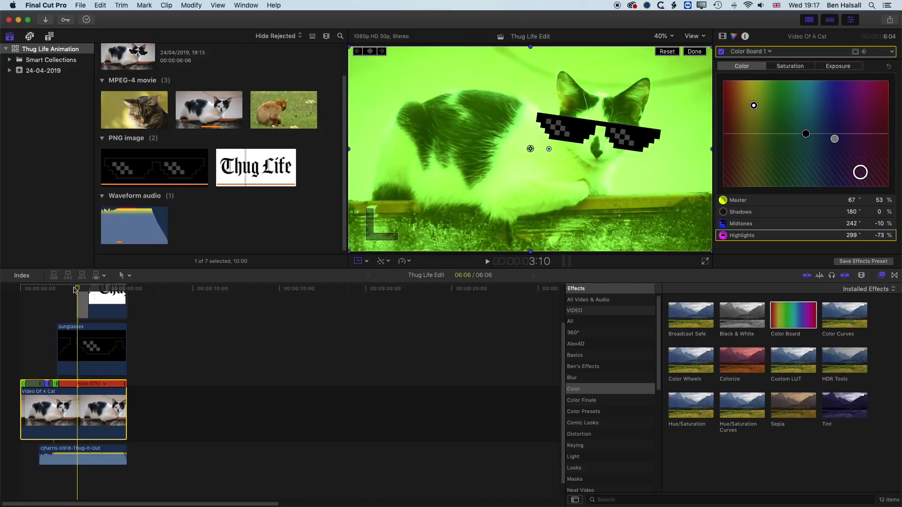
pyautogui.press('Left')
pyautogui.press('Left')
pyautogui.press('Left')
pyautogui.press('Left')
pyautogui.press('Left')
pyautogui.press('Left')
pyautogui.press('Left')
pyautogui.press('Left')
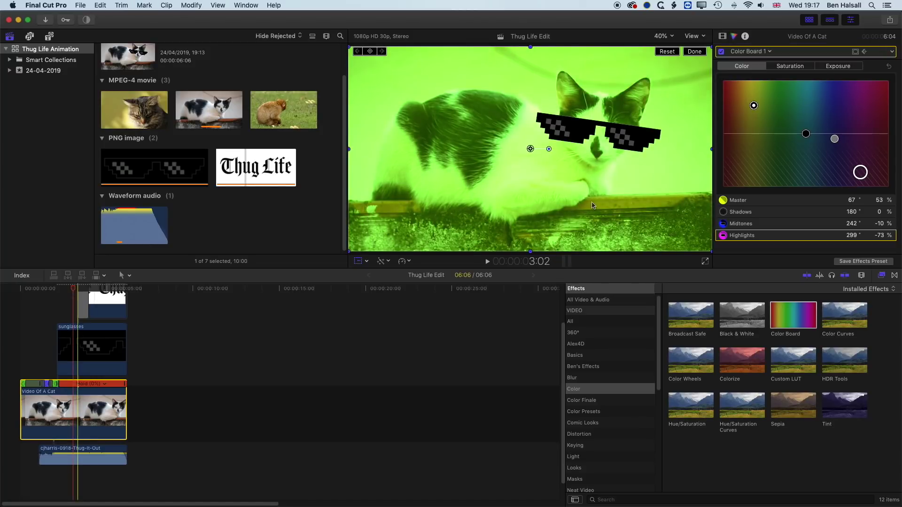
pyautogui.click(837, 68)
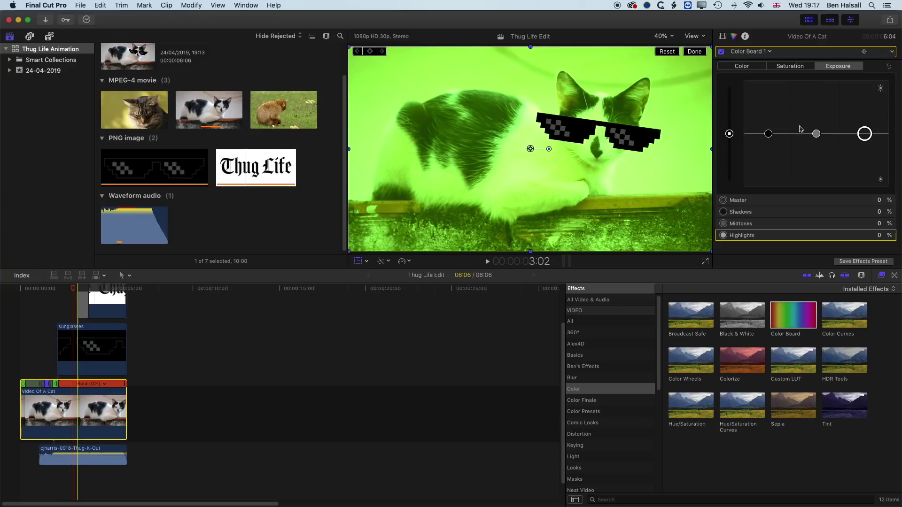
pyautogui.moveTo(818, 136); pyautogui.dragTo(816, 100)
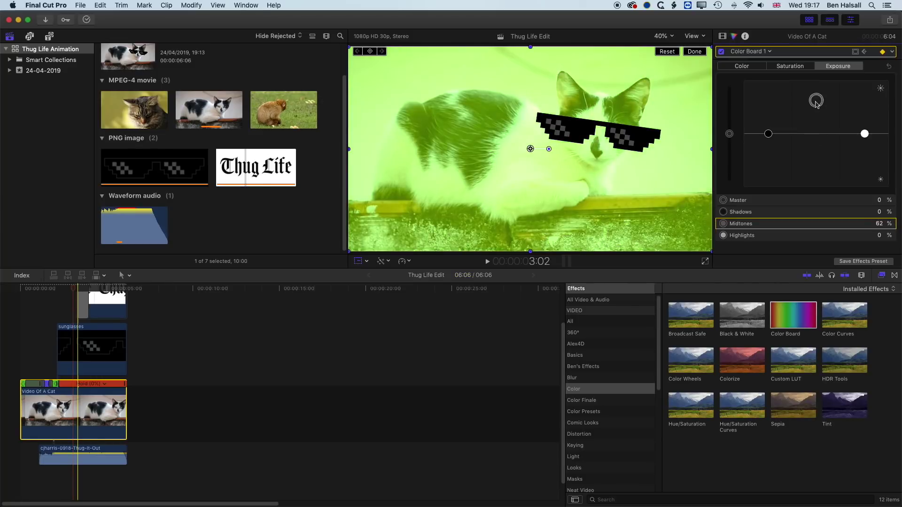
pyautogui.moveTo(768, 134); pyautogui.dragTo(769, 106)
pyautogui.moveTo(771, 108); pyautogui.dragTo(770, 110)
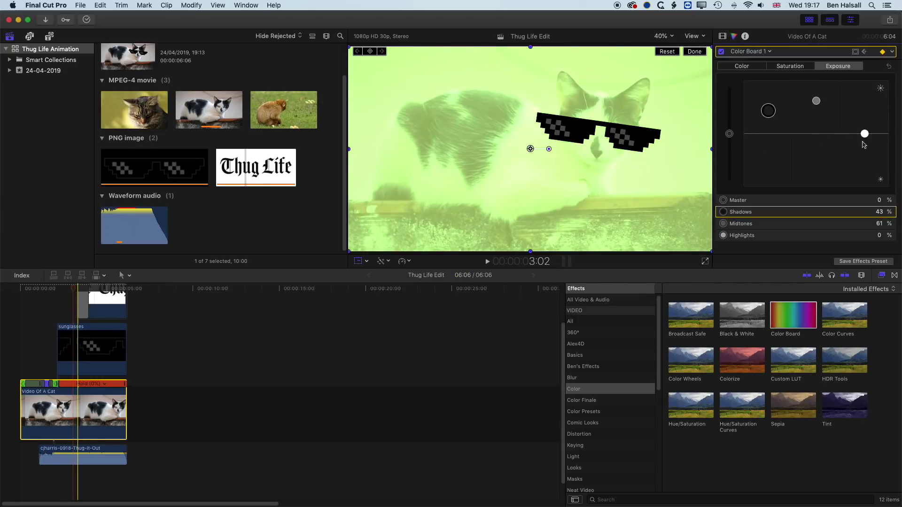
pyautogui.moveTo(864, 133); pyautogui.dragTo(865, 149)
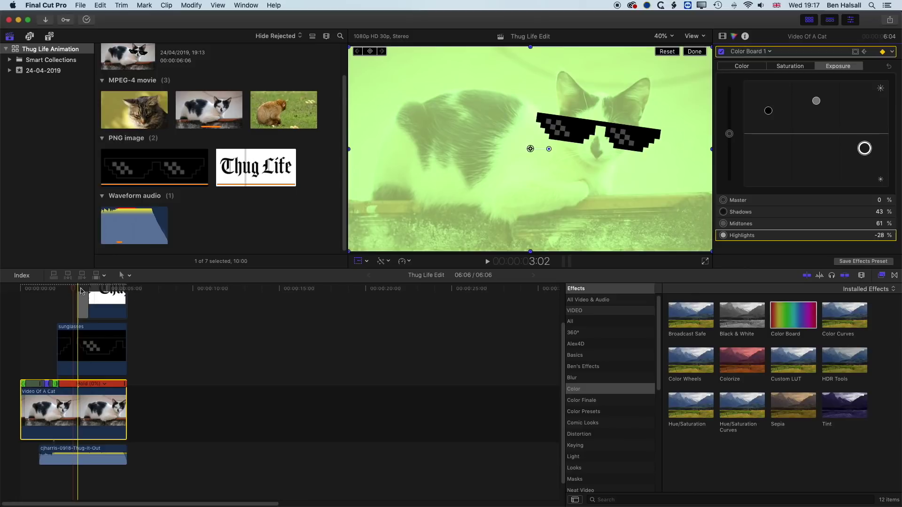
# At 3:15, lower the Color Board's master saturation until the cat clip is black and white.
pyautogui.moveTo(72, 290); pyautogui.dragTo(81, 290)
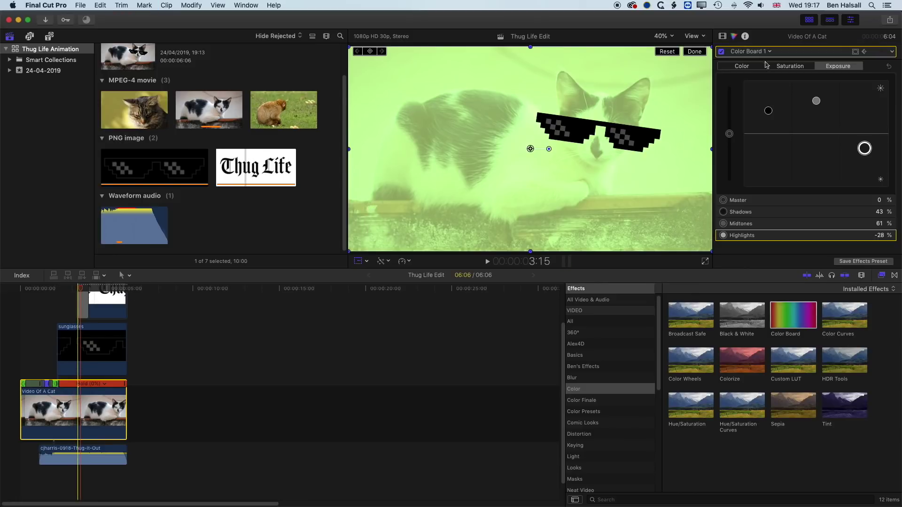
pyautogui.click(794, 66)
pyautogui.moveTo(730, 134); pyautogui.dragTo(736, 201)
# Set the Color Board exposure at 3:15 to 9% for shadows, 19% for midtones and -18% for highlights.
pyautogui.click(835, 66)
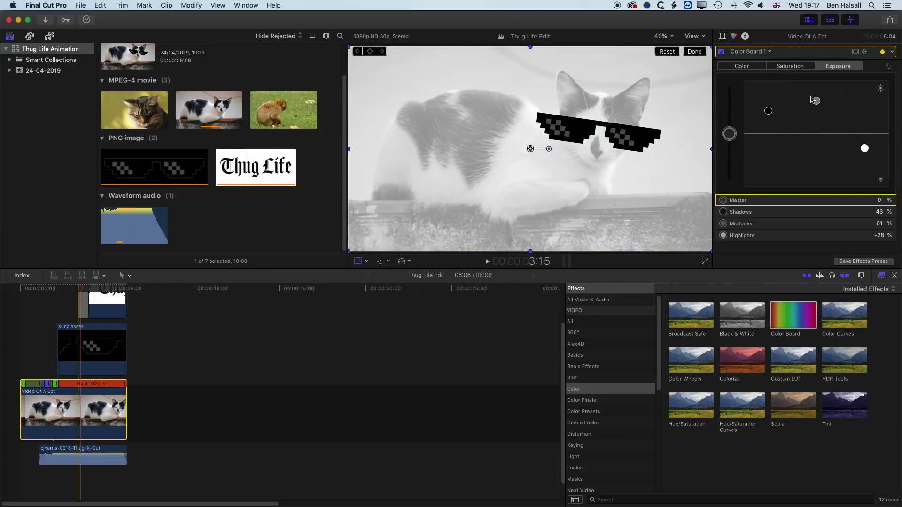
pyautogui.moveTo(768, 115); pyautogui.dragTo(768, 136)
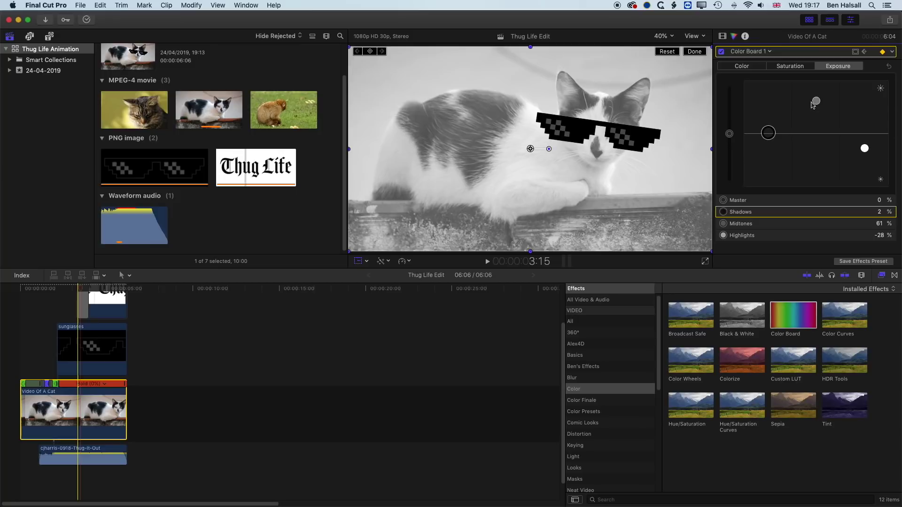
pyautogui.moveTo(813, 104); pyautogui.dragTo(813, 123)
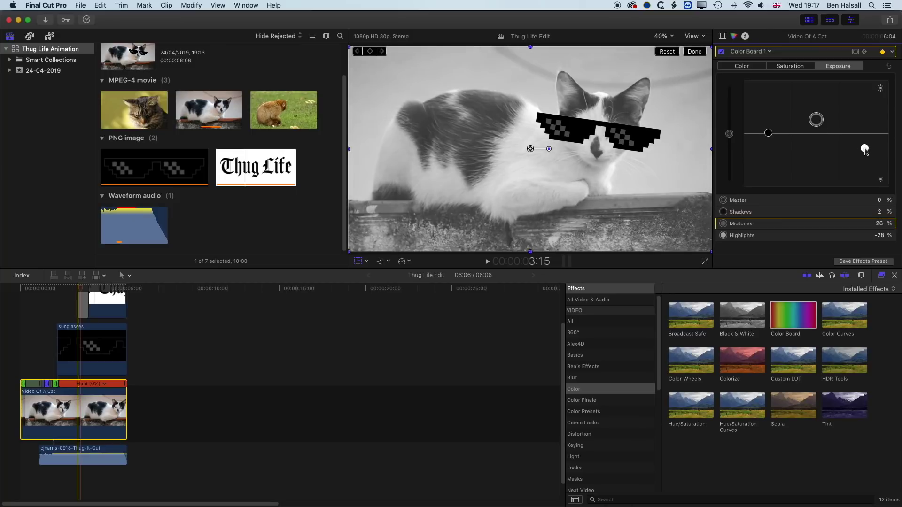
pyautogui.moveTo(865, 150)
pyautogui.mouseDown()
pyautogui.moveTo(865, 129)
pyautogui.moveTo(865, 144)
pyautogui.mouseUp()
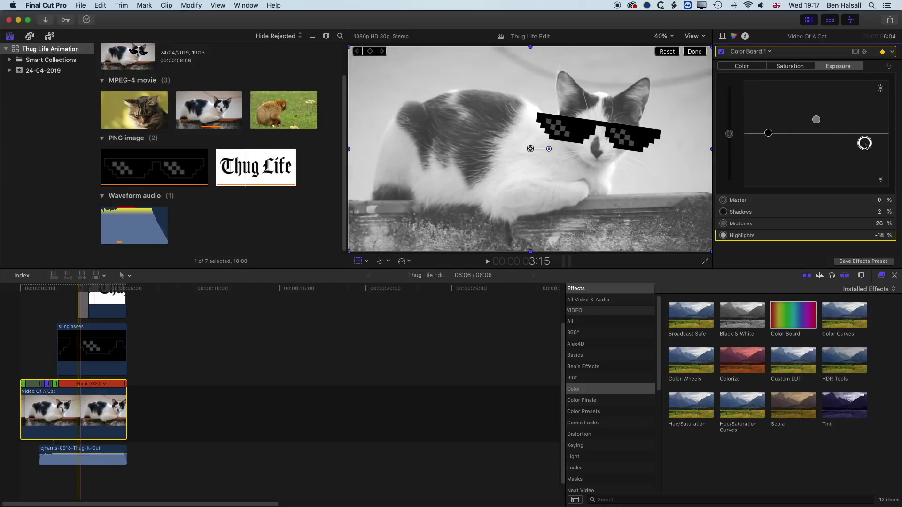
pyautogui.moveTo(768, 136); pyautogui.dragTo(820, 128)
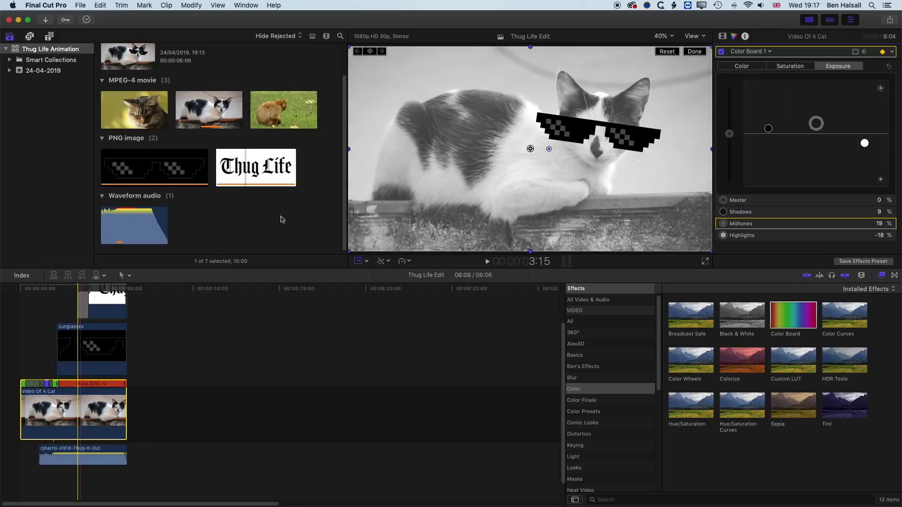
# Step through the frames from 3:15 to 4:01 to check the black-and-white look with the Thug Life text.
pyautogui.click(79, 290)
pyautogui.press('Right')
pyautogui.press('Right')
pyautogui.press('Right')
pyautogui.press('Right')
pyautogui.press('Right')
pyautogui.press('Right')
pyautogui.press('Right')
pyautogui.press('Right')
pyautogui.press('Right')
pyautogui.press('Right')
pyautogui.press('Right')
pyautogui.press('Right')
pyautogui.press('Right')
pyautogui.press('Right')
pyautogui.press('Right')
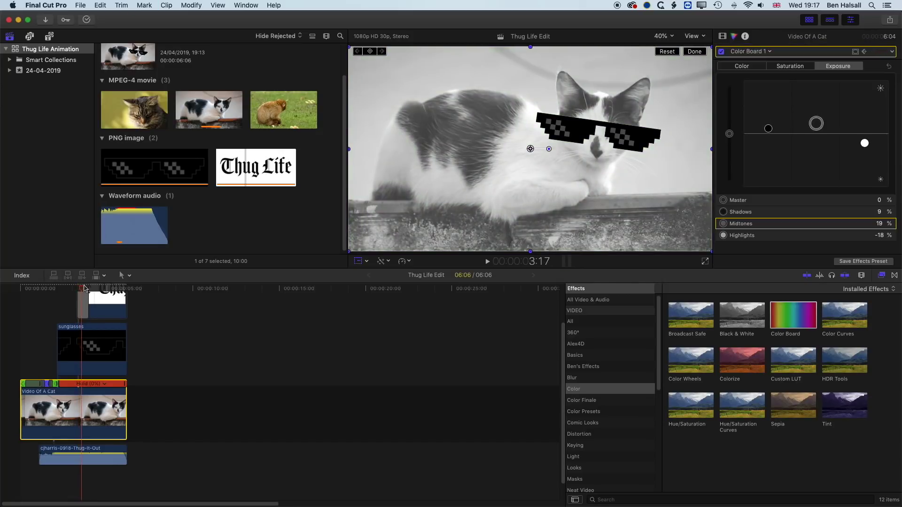
pyautogui.press('Right')
pyautogui.press('Right')
pyautogui.press('Right')
pyautogui.press('Right')
pyautogui.press('Right')
pyautogui.press('Right')
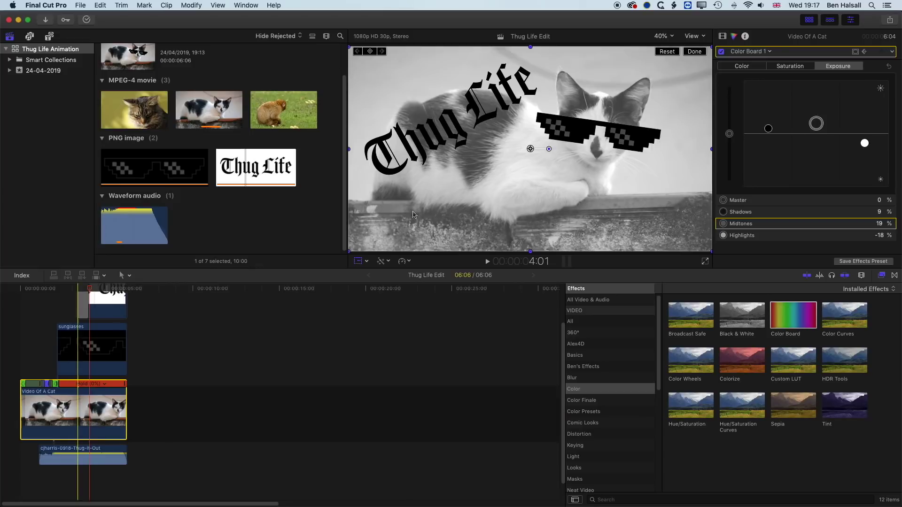
# Toggle the Color Board effect off and on repeatedly at 4:01 to compare the clip with and without it.
pyautogui.click(721, 52)
pyautogui.click(721, 52)
pyautogui.click(721, 52)
pyautogui.click(722, 51)
pyautogui.click(722, 52)
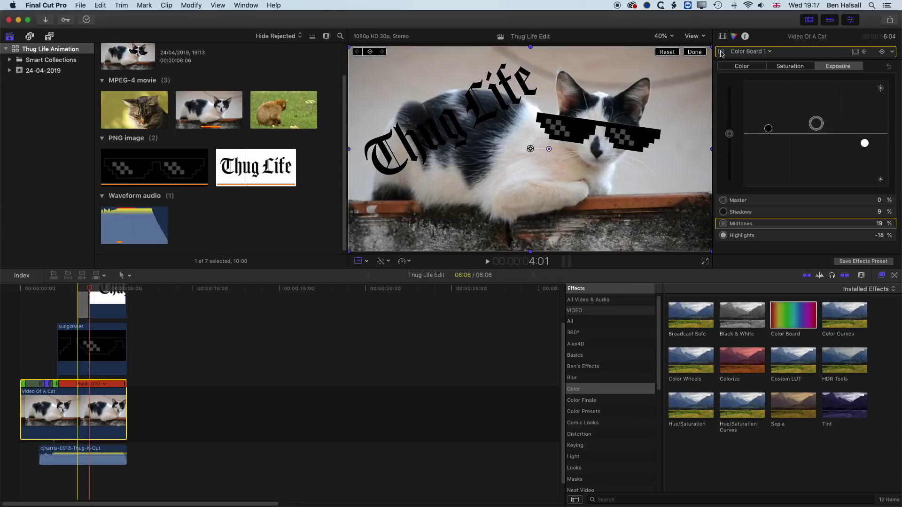
pyautogui.click(722, 51)
pyautogui.click(722, 52)
pyautogui.click(721, 52)
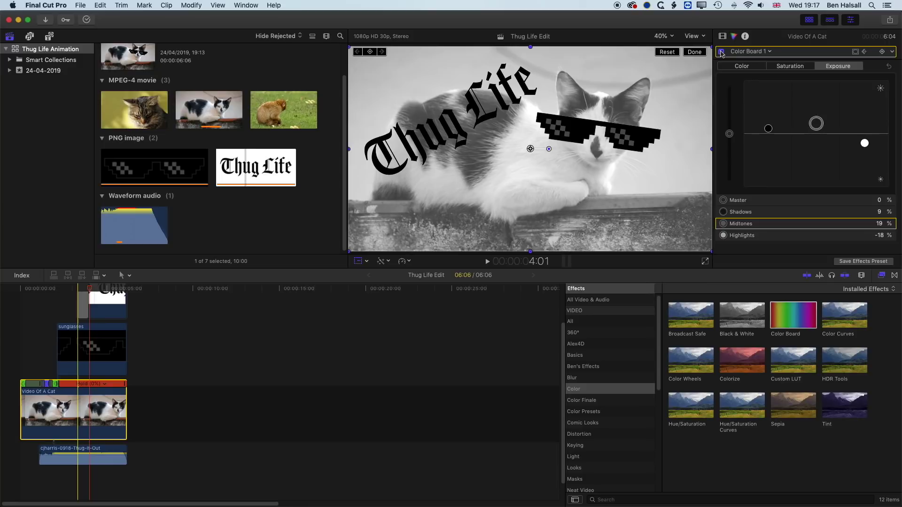
# Play the edit from the start twice to check the color animation, lowering the system volume before the second playback.
pyautogui.moveTo(89, 290); pyautogui.dragTo(18, 290)
pyautogui.press('space')
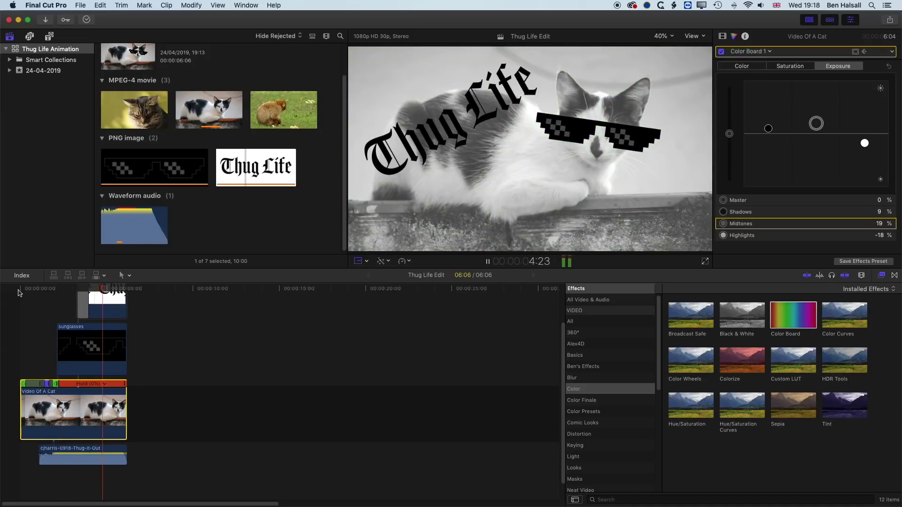
pyautogui.press('space')
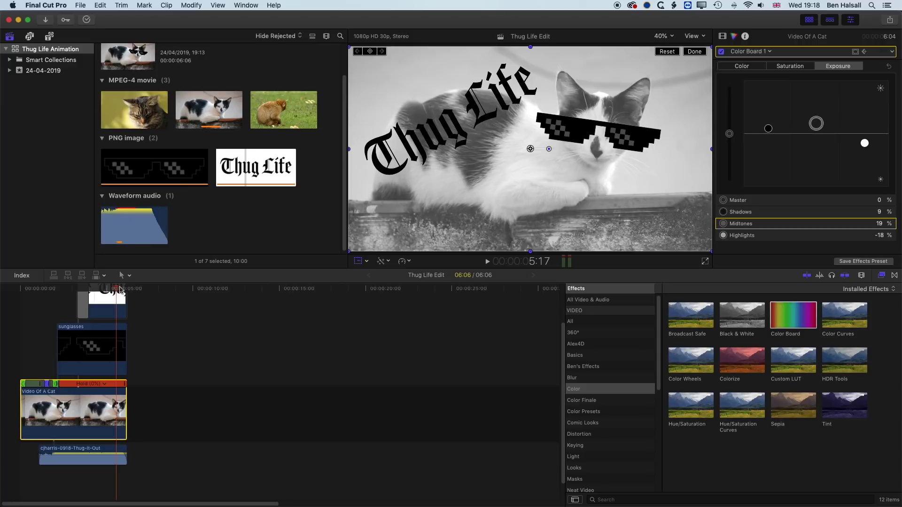
pyautogui.press('XF86AudioLowerVolume')
pyautogui.moveTo(118, 289); pyautogui.dragTo(2, 287)
pyautogui.press('space')
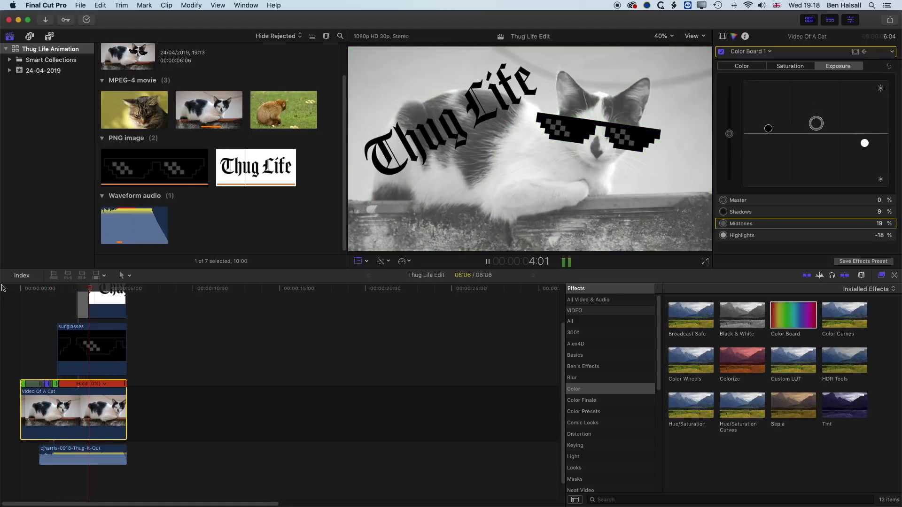
pyautogui.press('space')
# At 1:11, apply the Colorize effect to the Video Of A Cat clip and show its video settings.
pyautogui.moveTo(78, 290); pyautogui.dragTo(46, 297)
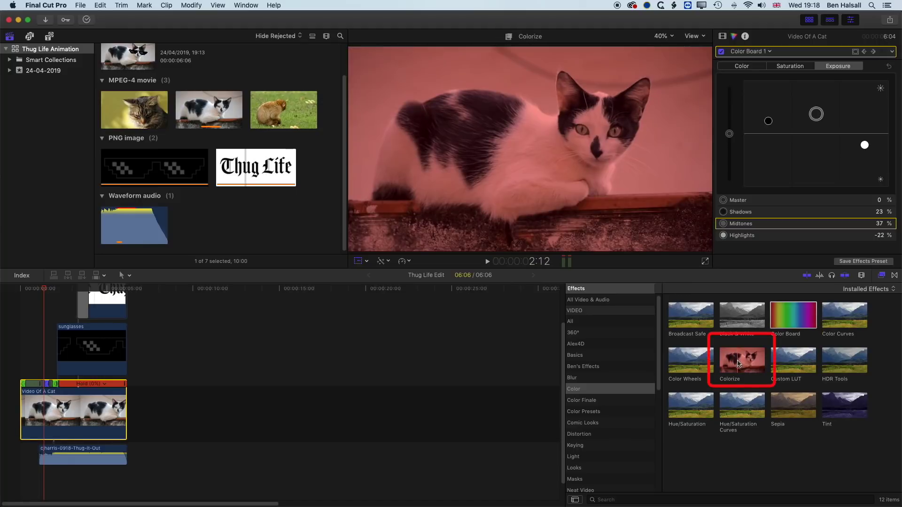
pyautogui.moveTo(739, 363); pyautogui.dragTo(88, 416)
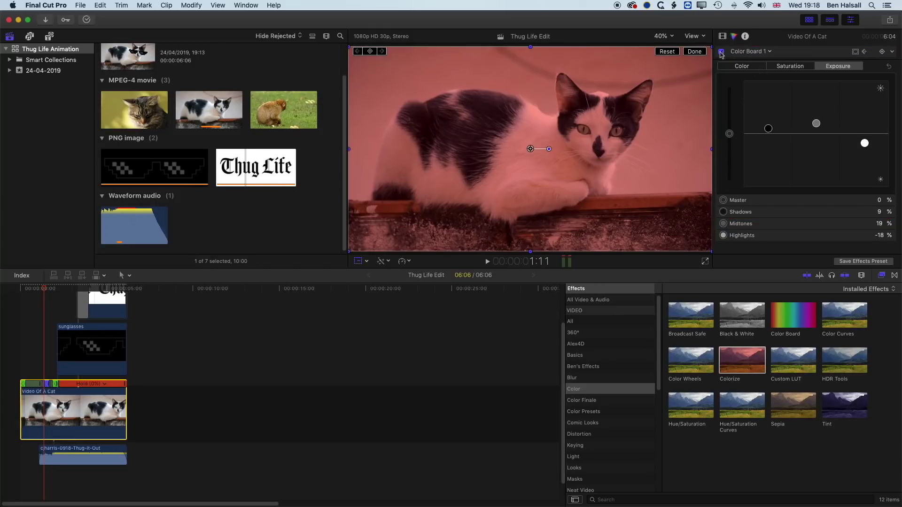
pyautogui.click(722, 36)
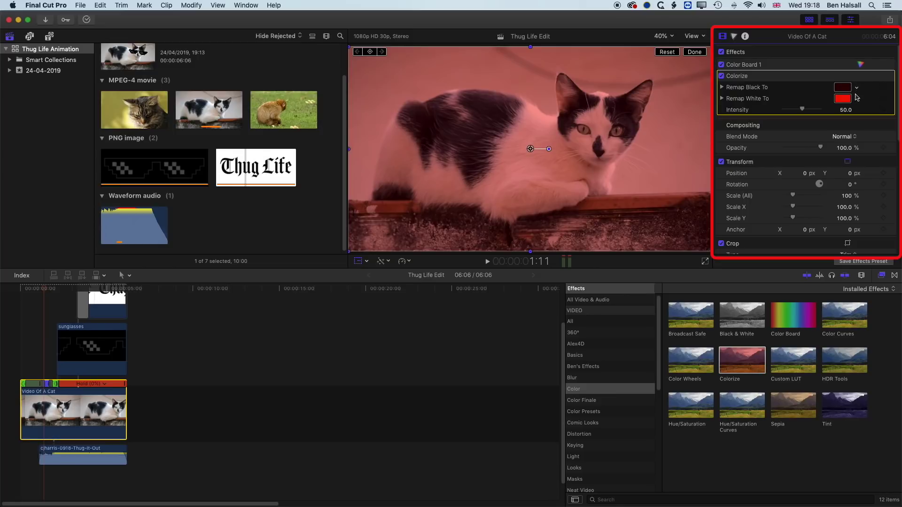
# Set the Colorize effect to remap black to bright red and white to magenta, with an intensity of 89.59.
pyautogui.moveTo(802, 109); pyautogui.dragTo(814, 110)
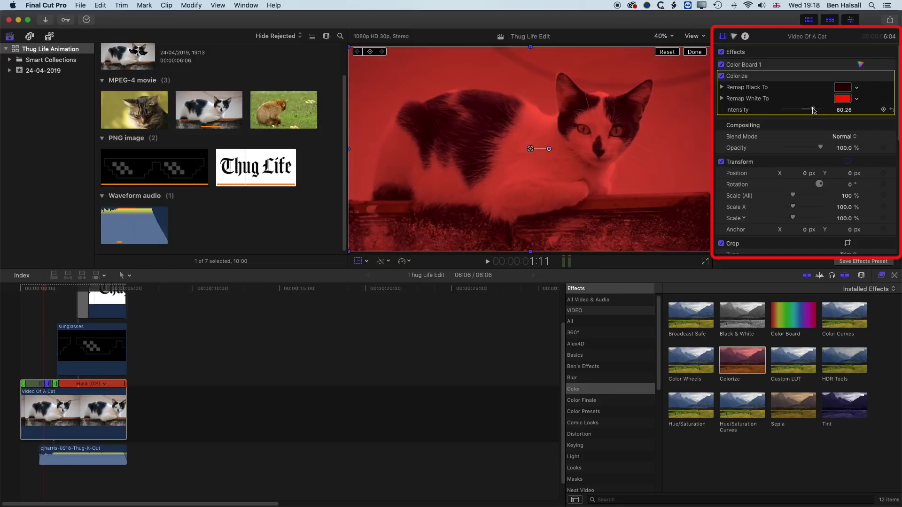
pyautogui.click(856, 89)
pyautogui.click(834, 100)
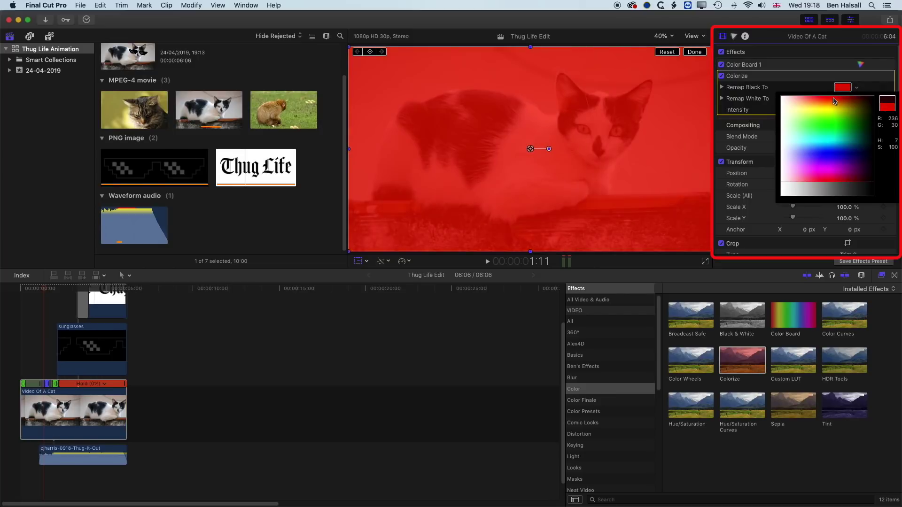
pyautogui.click(833, 98)
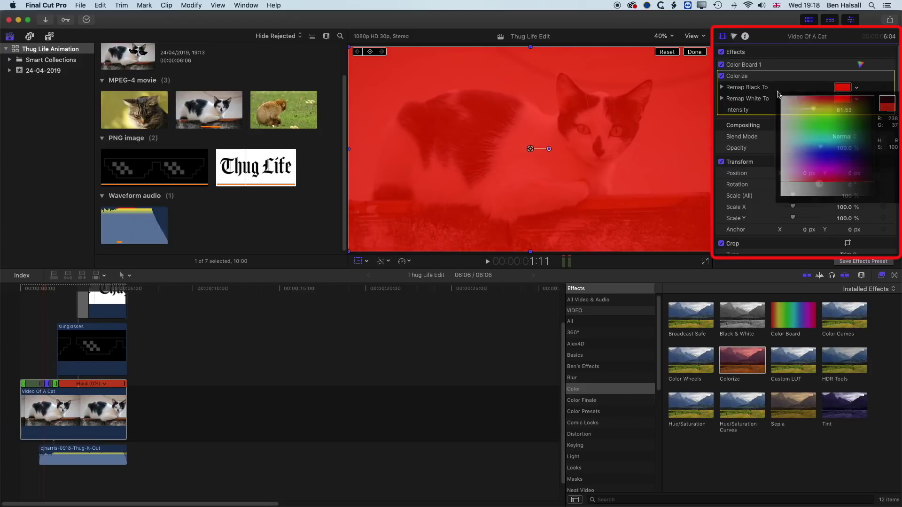
pyautogui.click(857, 100)
pyautogui.click(813, 117)
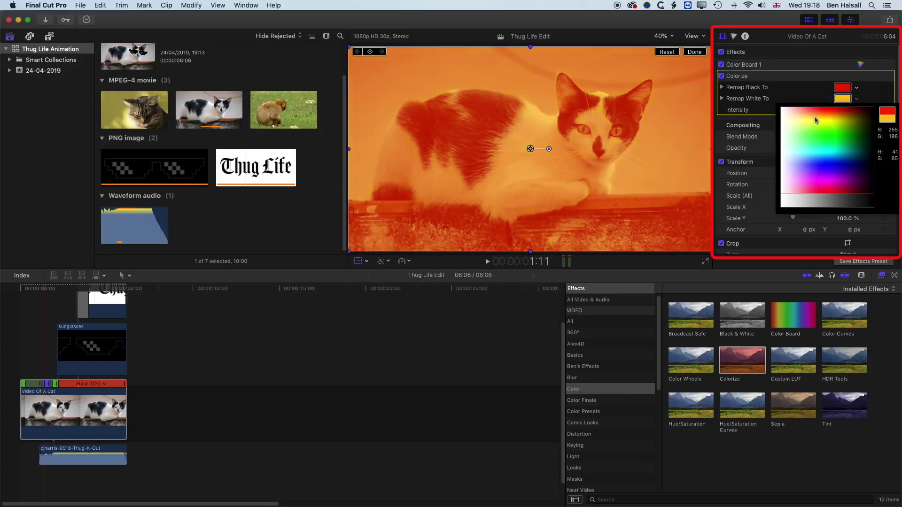
pyautogui.moveTo(811, 118); pyautogui.dragTo(810, 183)
pyautogui.click(810, 179)
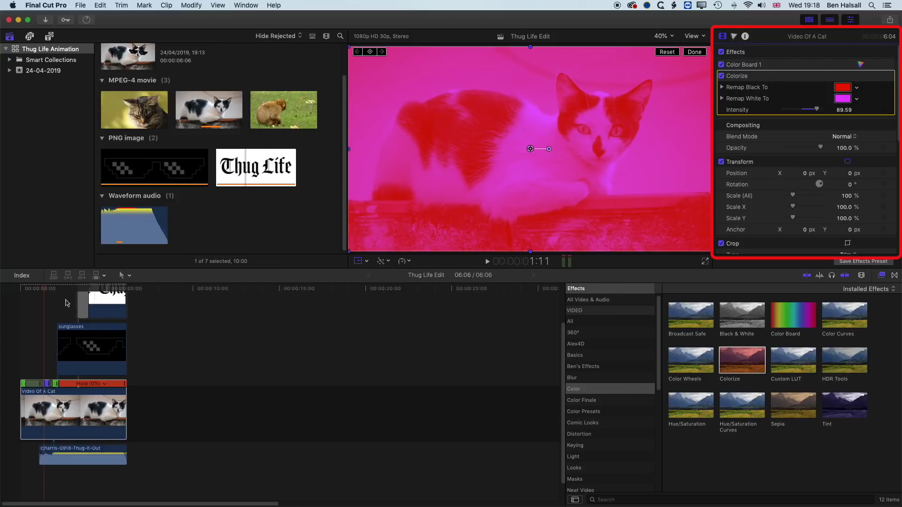
# Move the playhead to 2:06 and add a shape mask to the Colorize effect.
pyautogui.moveTo(44, 290); pyautogui.dragTo(50, 290)
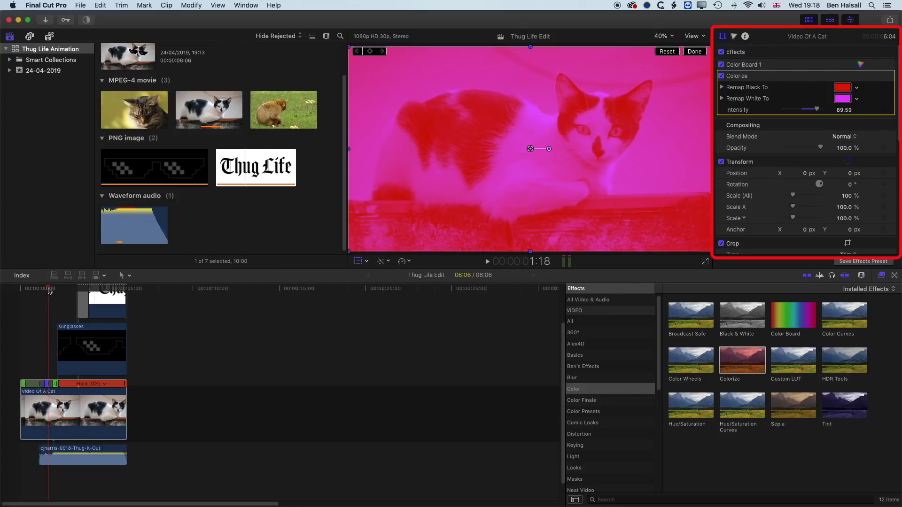
pyautogui.press('super+equal')
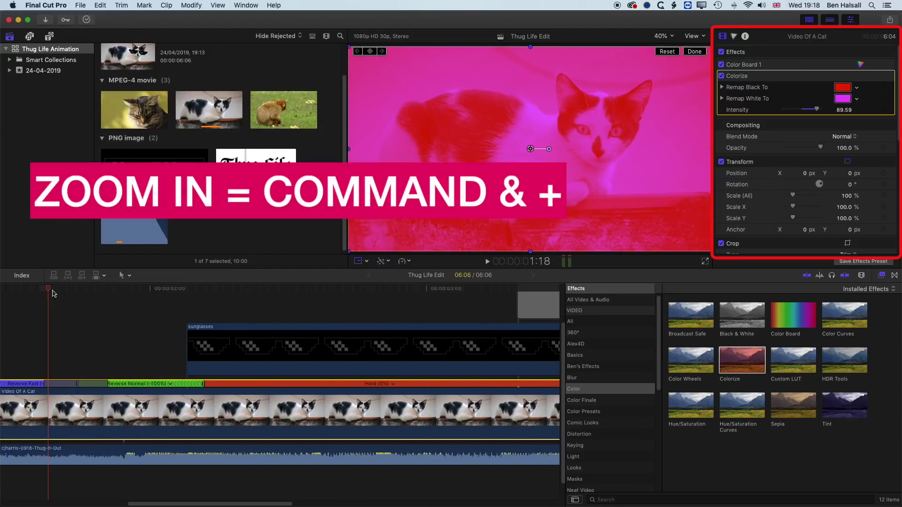
pyautogui.moveTo(53, 294); pyautogui.dragTo(212, 292)
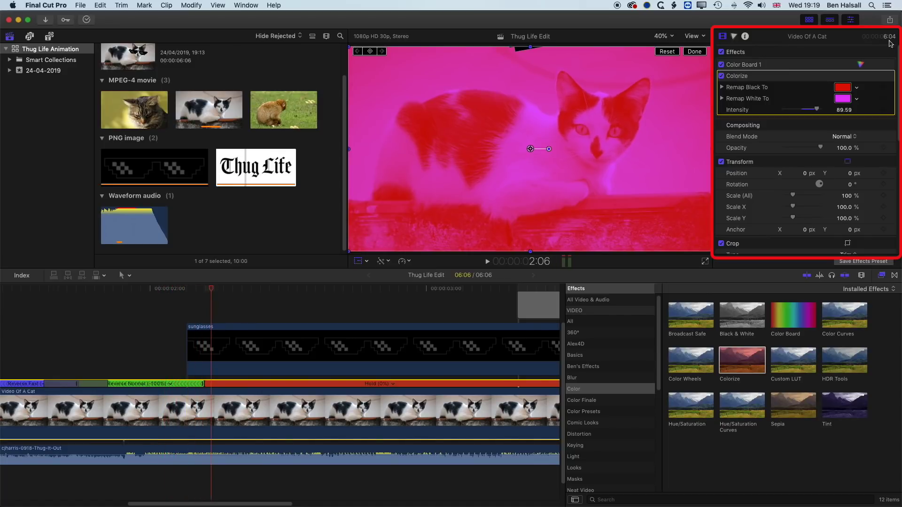
pyautogui.click(848, 76)
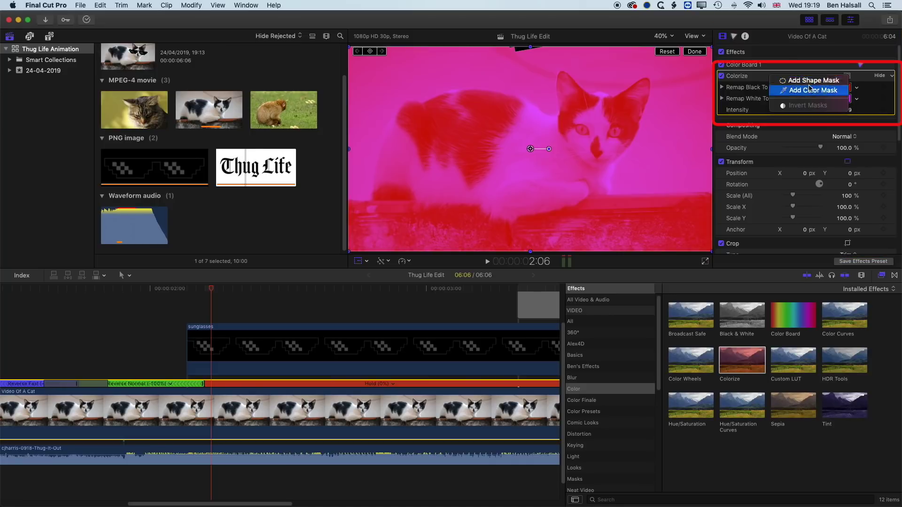
pyautogui.click(812, 82)
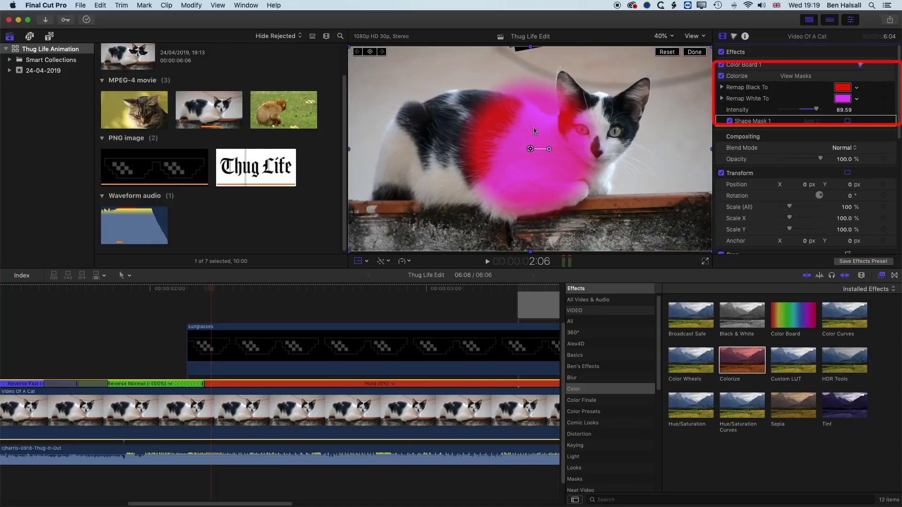
# Undo the accidental shift of the cat clip's position and turn off the on-screen Transform controls.
pyautogui.moveTo(531, 149)
pyautogui.mouseDown()
pyautogui.moveTo(536, 143)
pyautogui.moveTo(531, 152)
pyautogui.mouseUp()
pyautogui.press('super+z')
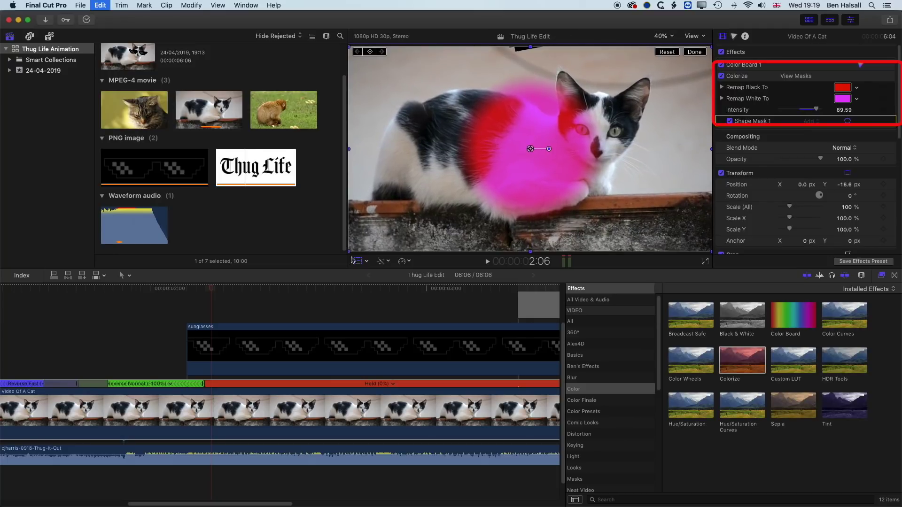
pyautogui.click(359, 264)
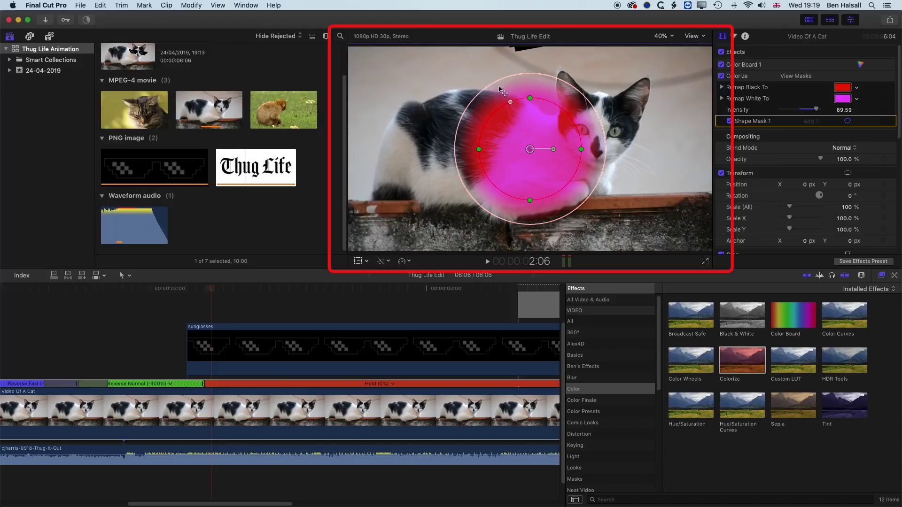
# Shrink Shape Mask 1 with a tight feather and place it over the cat's left-hand eye in the picture.
pyautogui.moveTo(606, 157)
pyautogui.mouseDown()
pyautogui.moveTo(577, 162)
pyautogui.moveTo(594, 150)
pyautogui.mouseUp()
pyautogui.moveTo(530, 98); pyautogui.dragTo(531, 126)
pyautogui.moveTo(471, 150); pyautogui.dragTo(502, 150)
pyautogui.moveTo(529, 176); pyautogui.dragTo(573, 129)
# With the viewer at 200%, narrow and tilt Shape Mask 1 to fit the outline of the cat's left-hand eye.
pyautogui.click(664, 36)
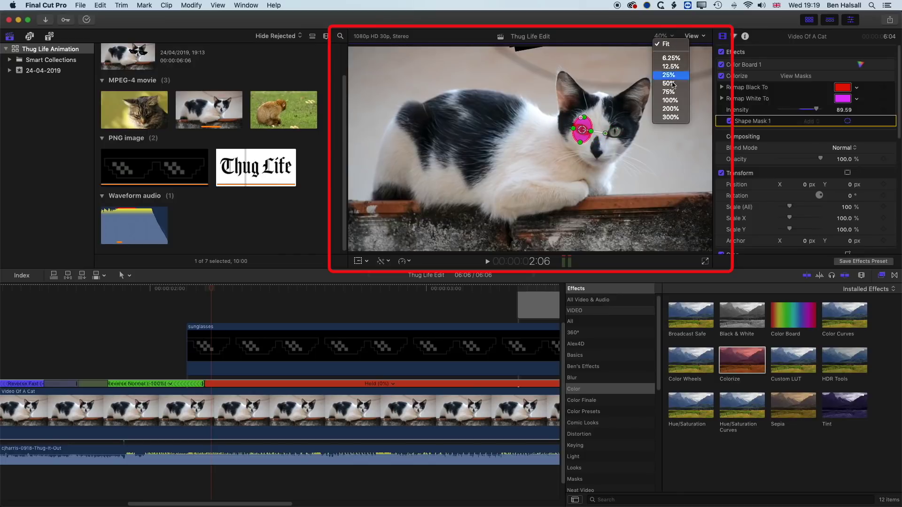
pyautogui.click(671, 109)
pyautogui.moveTo(694, 149); pyautogui.dragTo(697, 149)
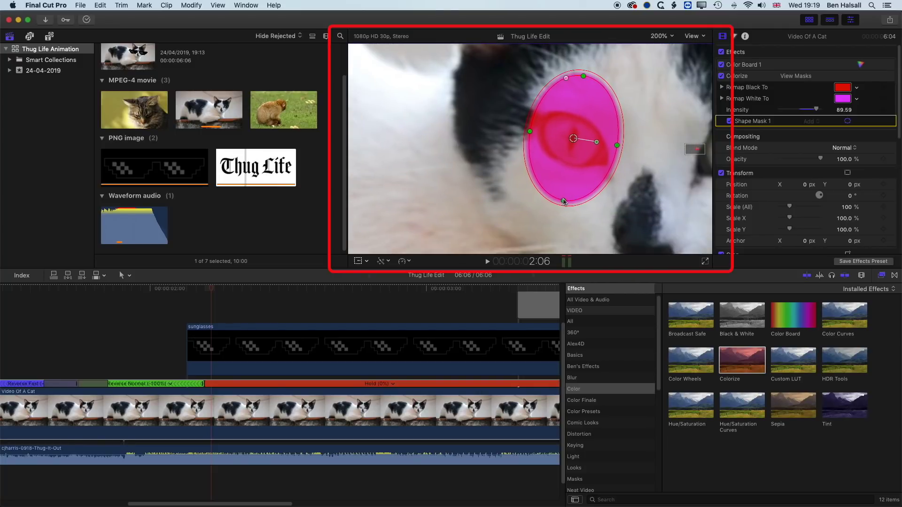
pyautogui.moveTo(564, 201); pyautogui.dragTo(568, 164)
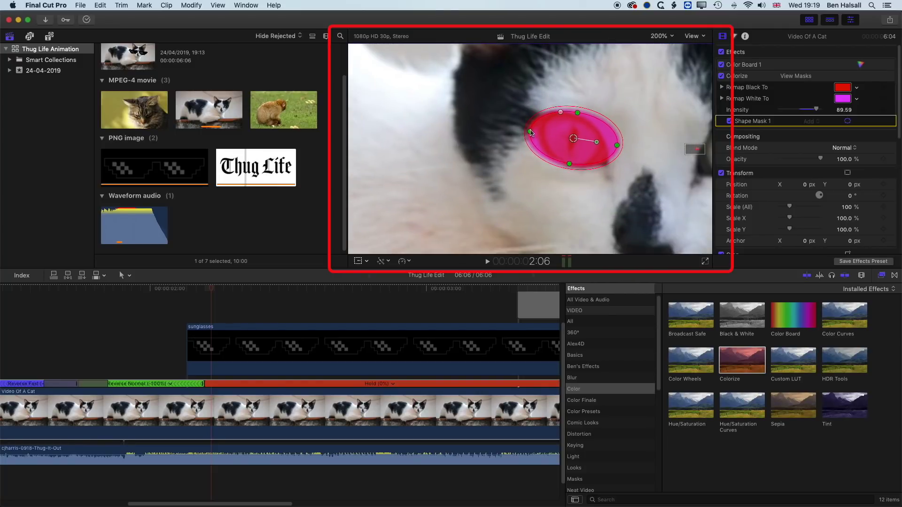
pyautogui.moveTo(531, 132); pyautogui.dragTo(543, 133)
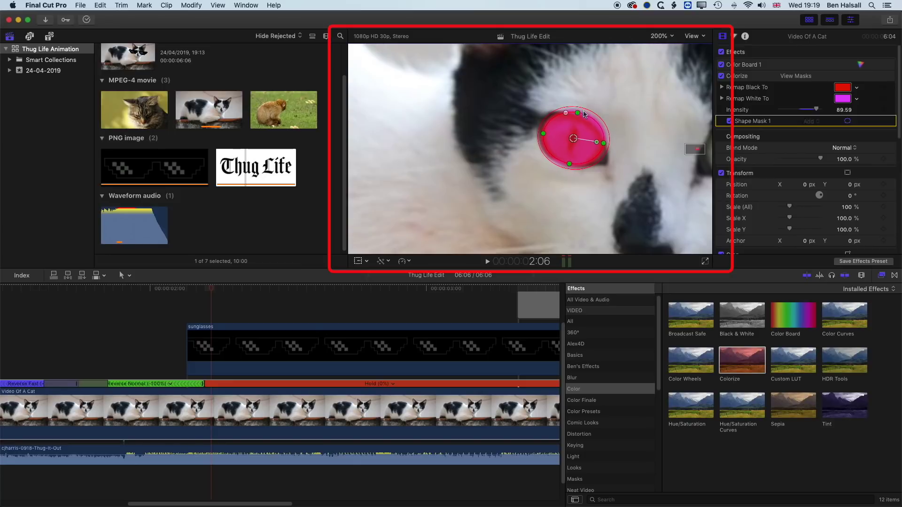
pyautogui.moveTo(597, 143); pyautogui.dragTo(595, 147)
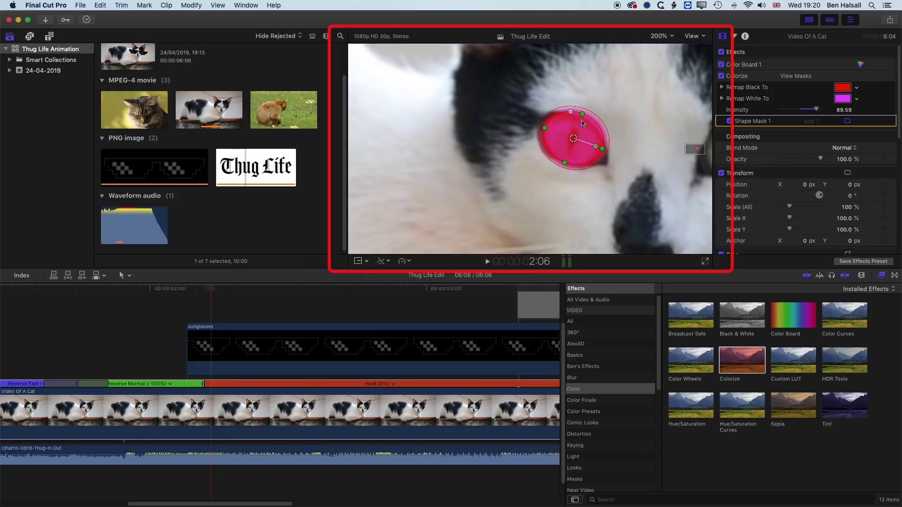
pyautogui.moveTo(582, 116); pyautogui.dragTo(581, 125)
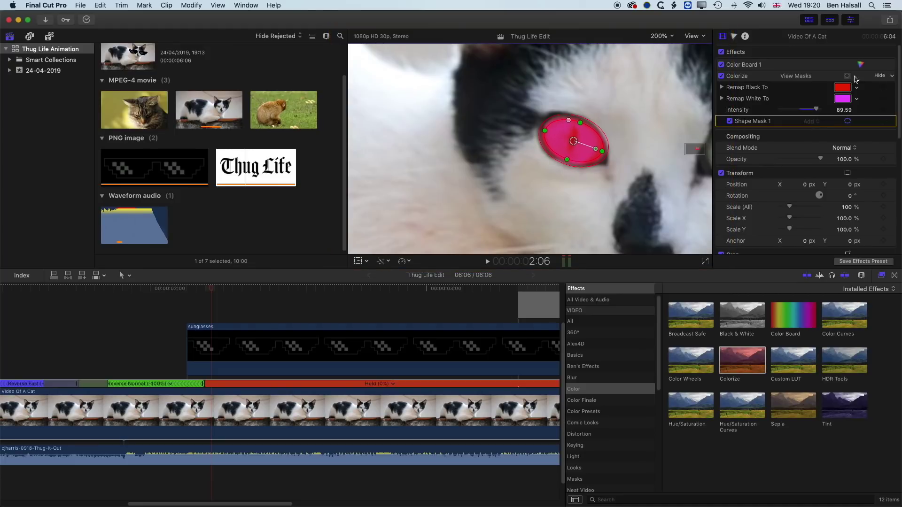
# Add a second shape mask to Colorize and centre it on the cat's other eye.
pyautogui.click(846, 77)
pyautogui.click(813, 78)
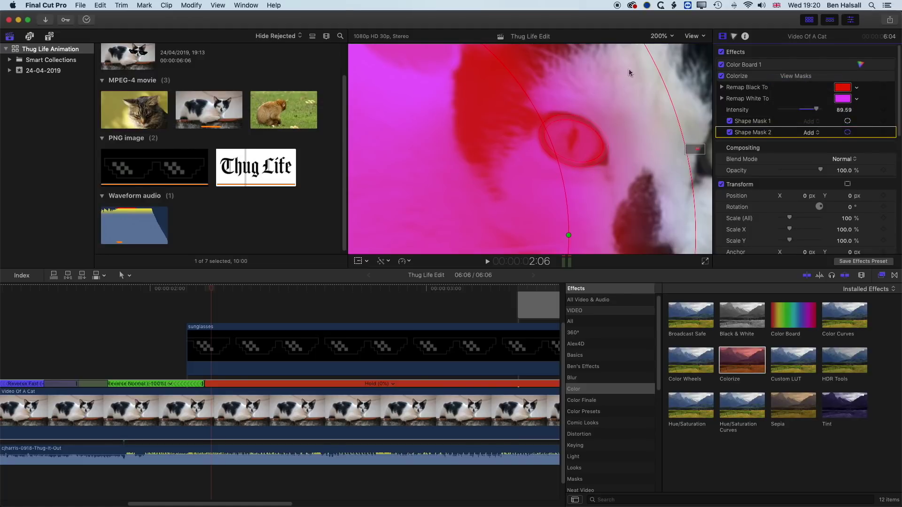
pyautogui.click(661, 37)
pyautogui.click(663, 47)
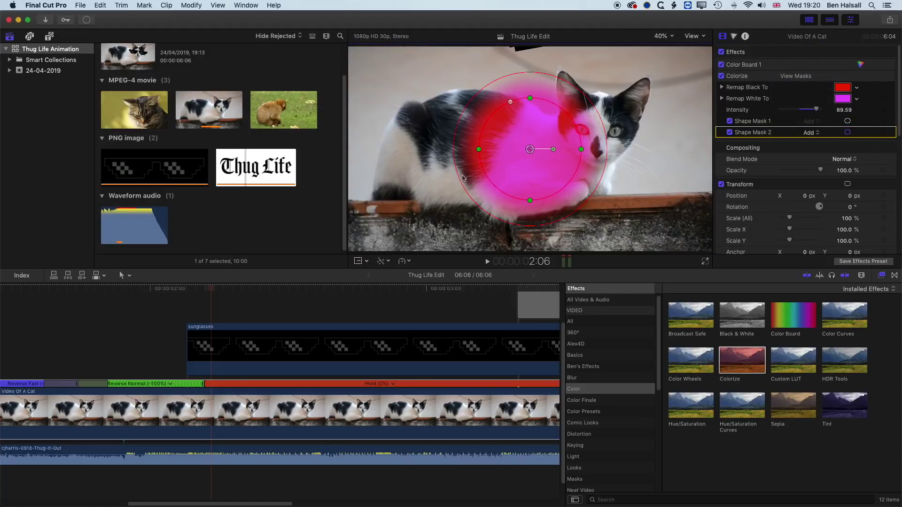
pyautogui.moveTo(534, 150); pyautogui.dragTo(618, 136)
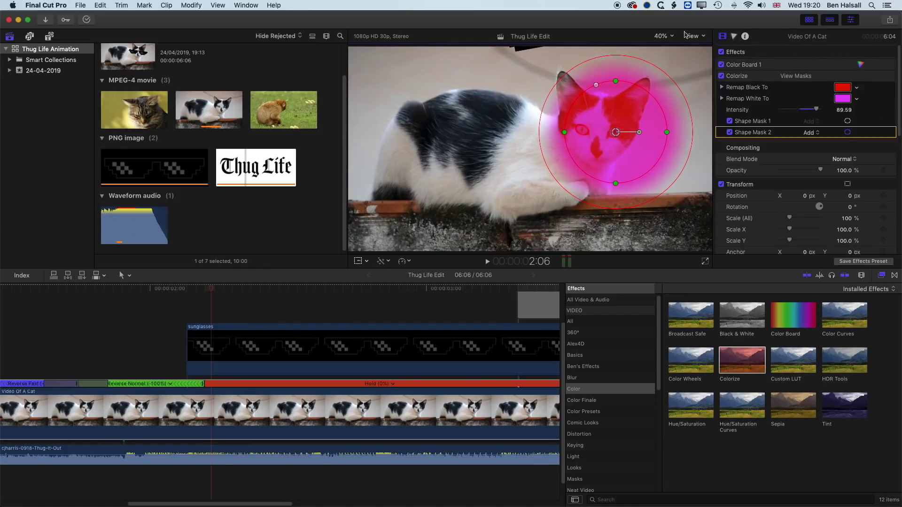
# With the viewer at 75%, shrink and tilt Shape Mask 2 to fit the cat's right-hand eye in the picture.
pyautogui.click(669, 37)
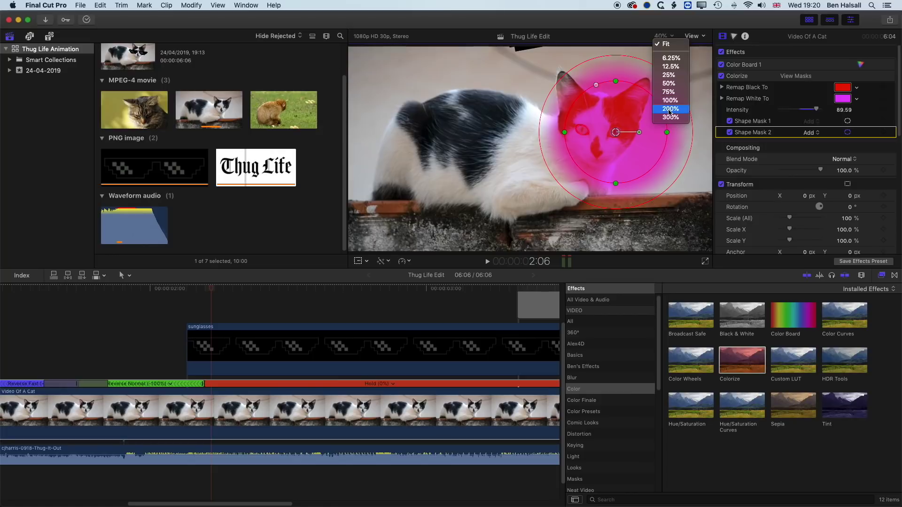
pyautogui.click(667, 109)
pyautogui.moveTo(686, 146); pyautogui.dragTo(702, 148)
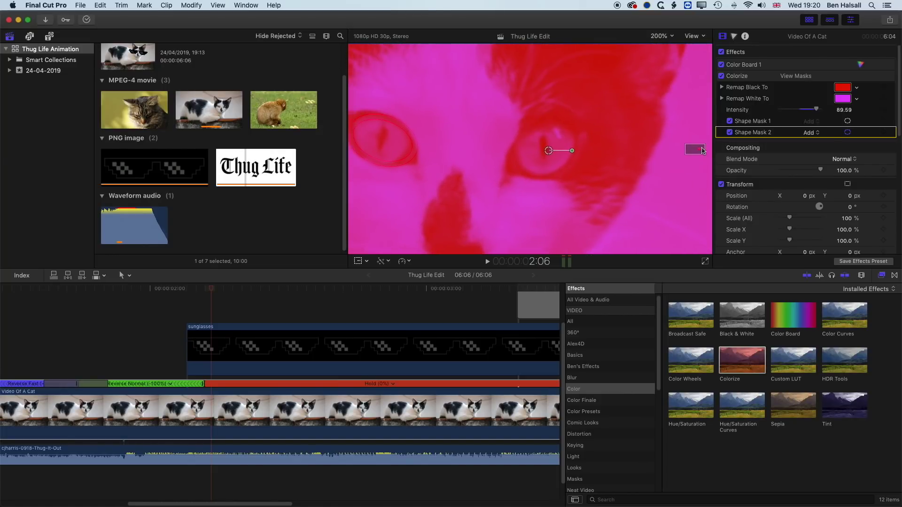
pyautogui.click(660, 35)
pyautogui.press('Return')
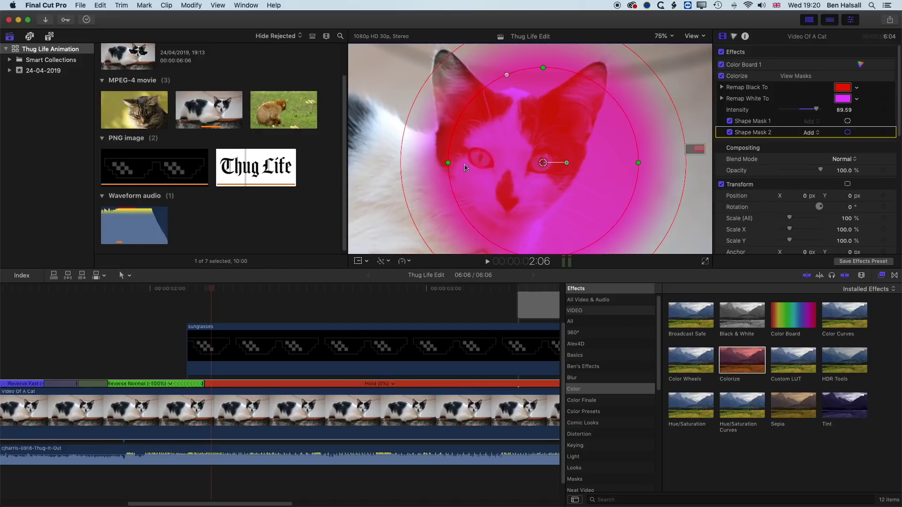
pyautogui.moveTo(426, 89); pyautogui.dragTo(565, 154)
pyautogui.moveTo(633, 130); pyautogui.dragTo(557, 158)
pyautogui.moveTo(534, 137); pyautogui.dragTo(546, 170)
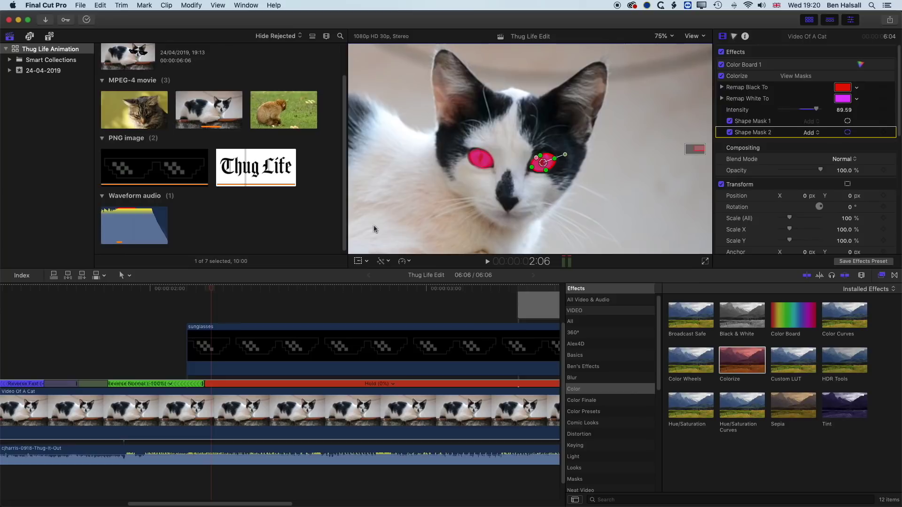
# Scrub through the clip and add a keyframe for the Colorize intensity at 1:27.
pyautogui.moveTo(210, 288); pyautogui.dragTo(397, 288)
pyautogui.moveTo(164, 285); pyautogui.dragTo(133, 290)
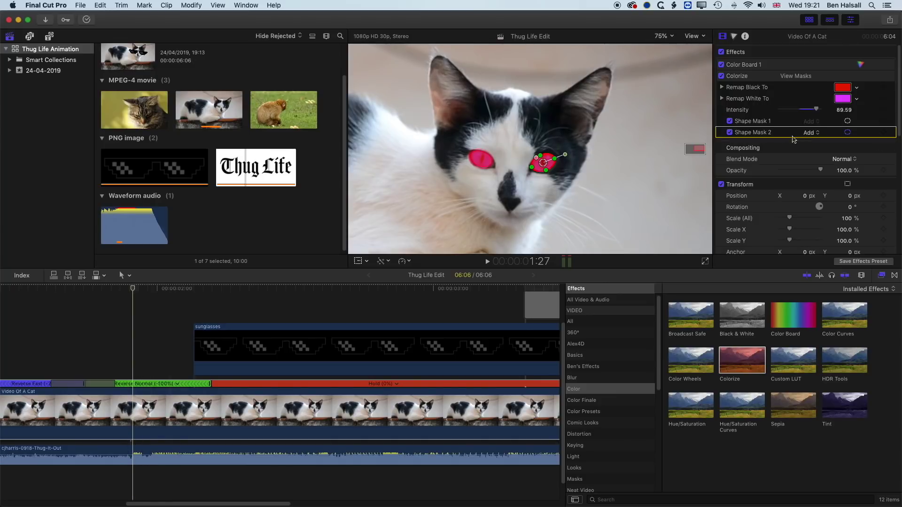
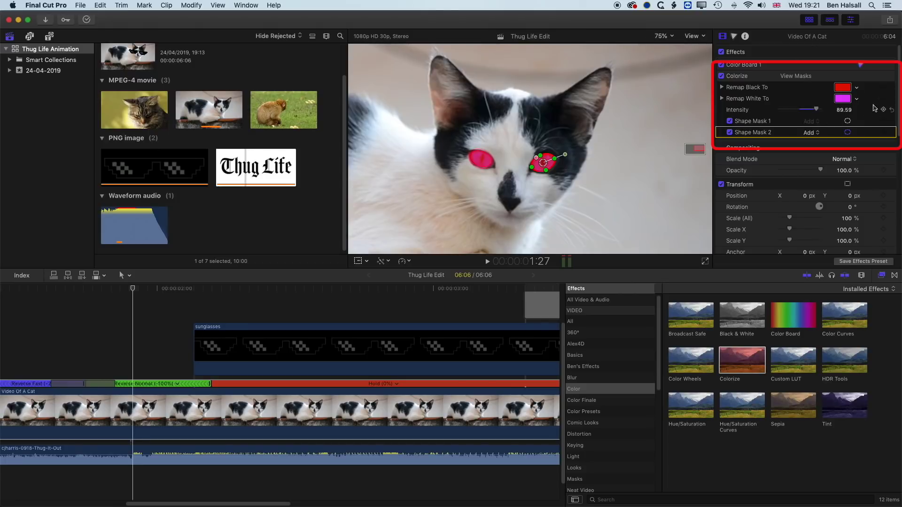
pyautogui.click(883, 109)
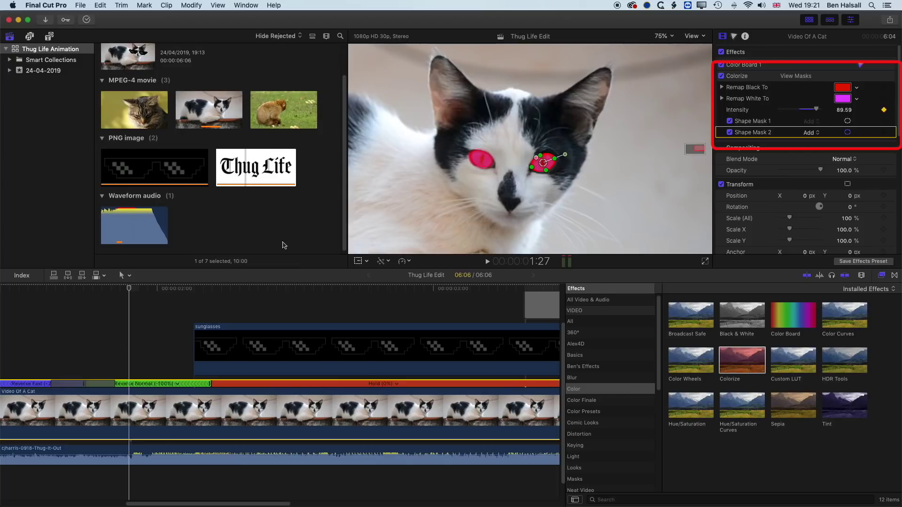
# Set the Colorize intensity to 0 at 1:25 and select the whole effect to hide the mask outline.
pyautogui.moveTo(129, 289); pyautogui.dragTo(112, 290)
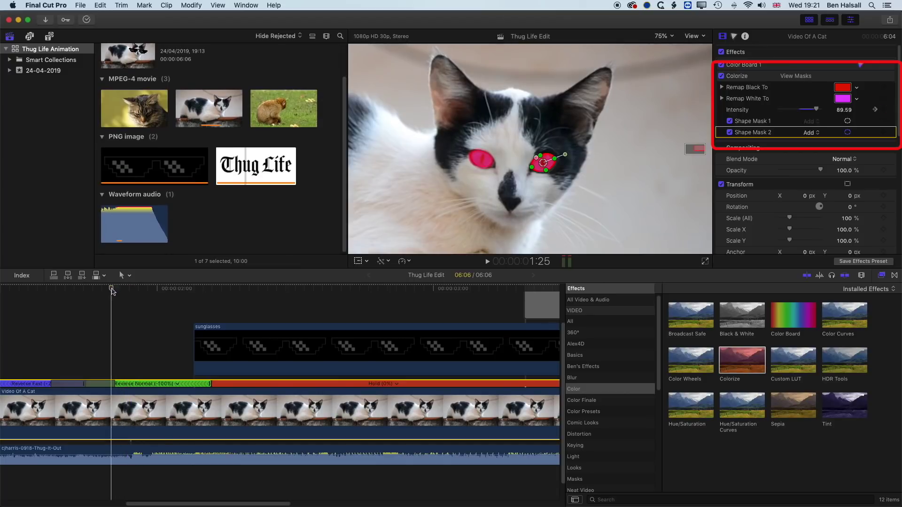
pyautogui.moveTo(816, 109); pyautogui.dragTo(747, 115)
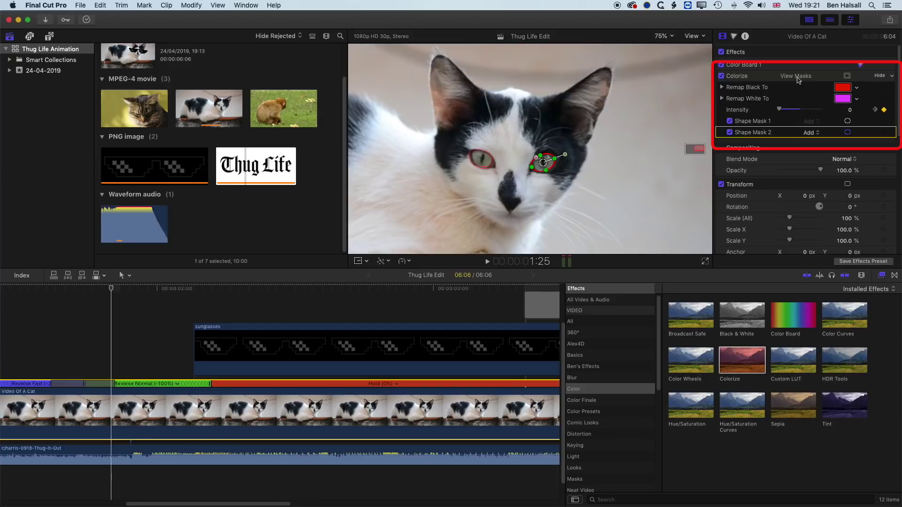
pyautogui.click(758, 83)
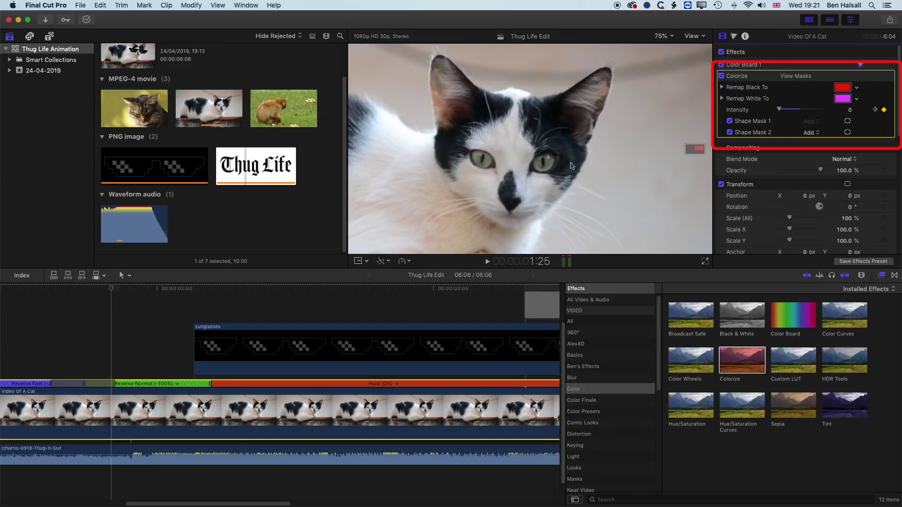
# At 1:28, fine-tune the edge of Shape Mask 1 and check both Colorize masks against the cat's eyes up close.
pyautogui.moveTo(112, 288); pyautogui.dragTo(144, 290)
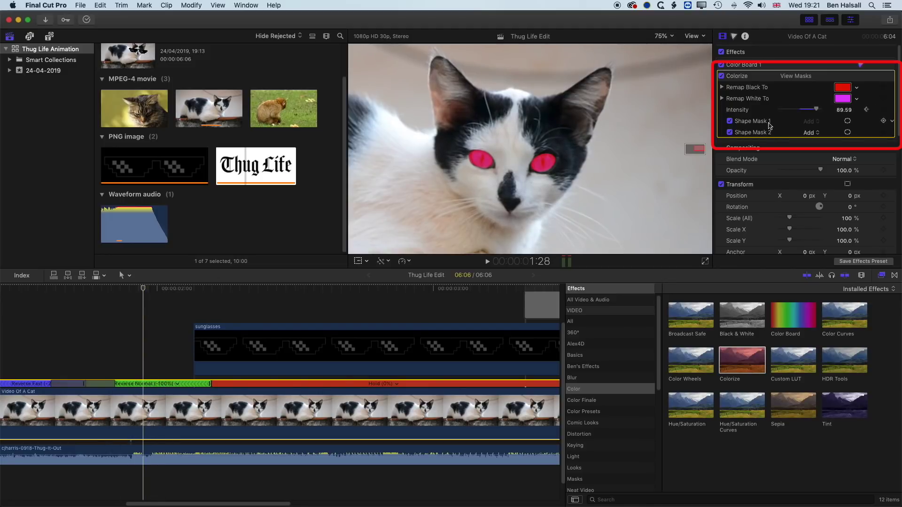
pyautogui.click(770, 123)
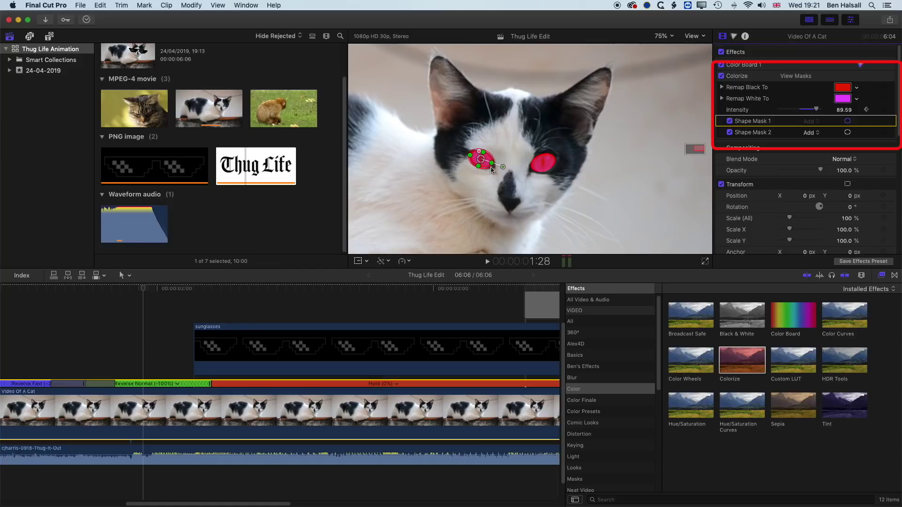
pyautogui.moveTo(492, 163); pyautogui.dragTo(493, 164)
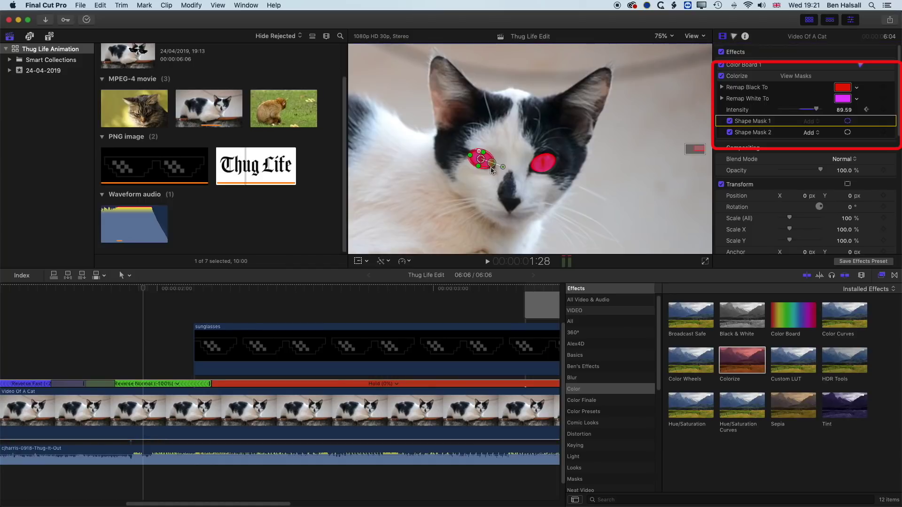
pyautogui.click(678, 38)
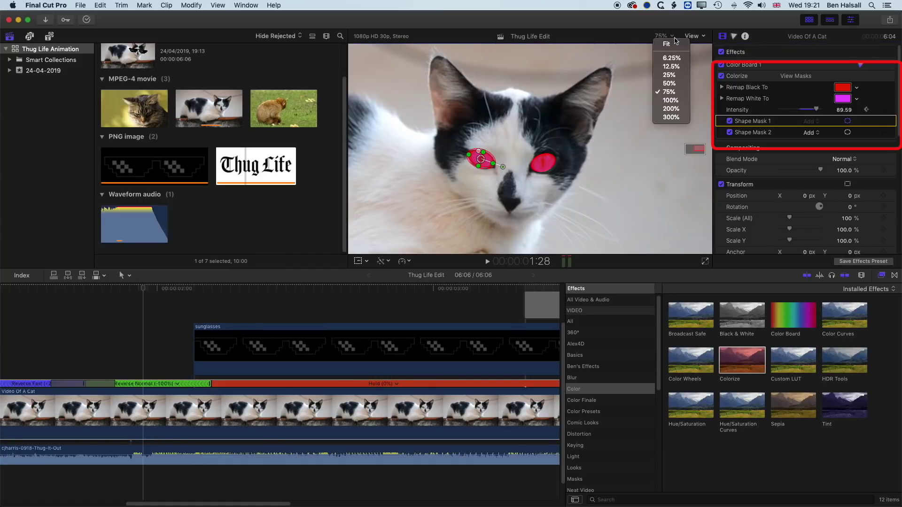
pyautogui.click(669, 109)
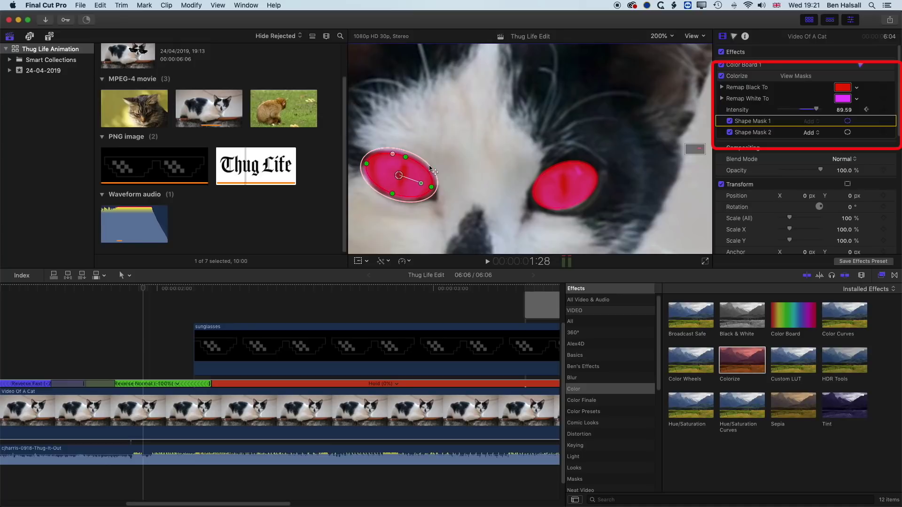
pyautogui.click(574, 209)
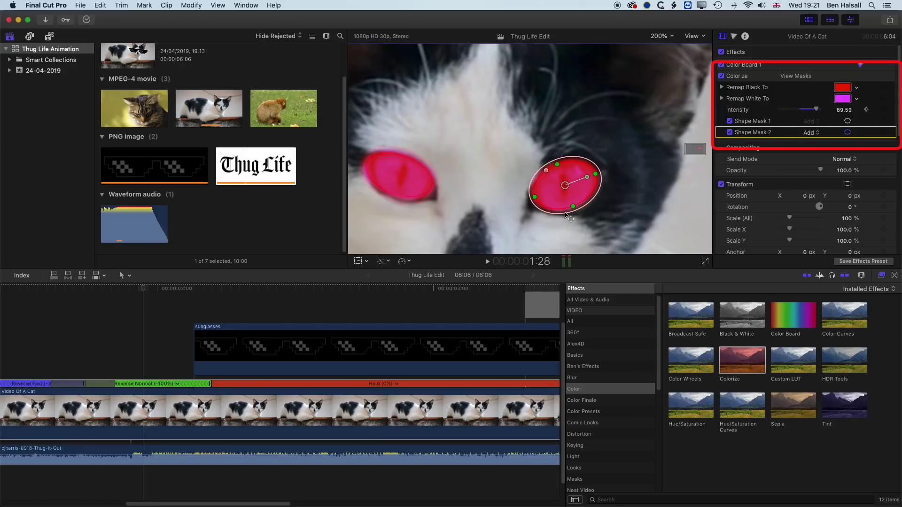
pyautogui.click(765, 77)
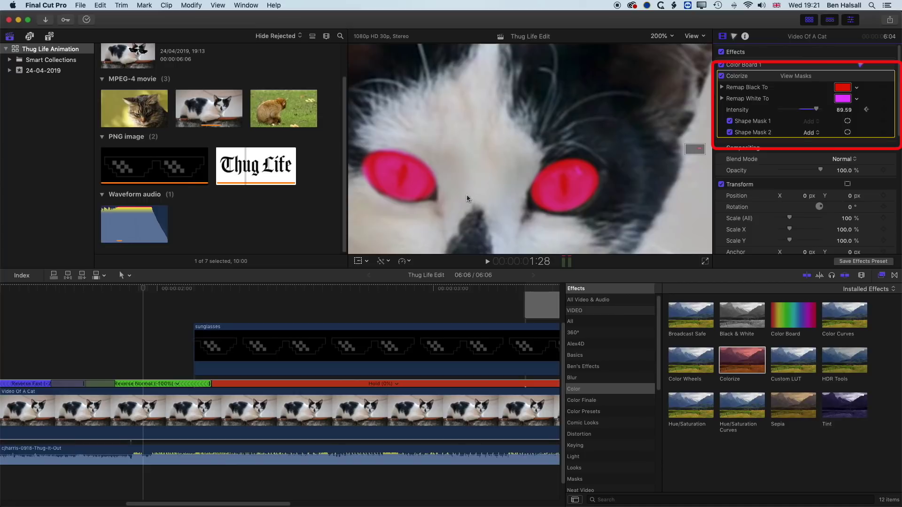
# Set Colorize to remap black to black and white to pure red.
pyautogui.click(857, 90)
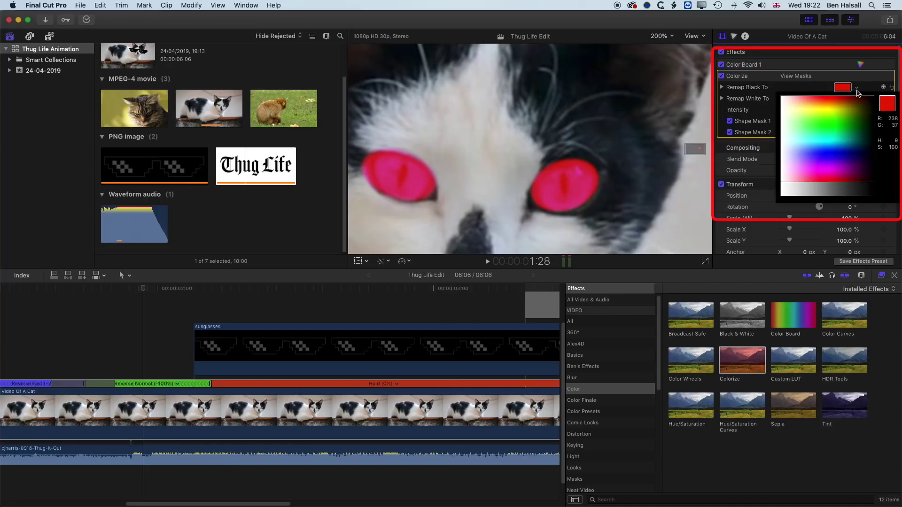
pyautogui.moveTo(804, 115); pyautogui.dragTo(868, 191)
pyautogui.click(855, 100)
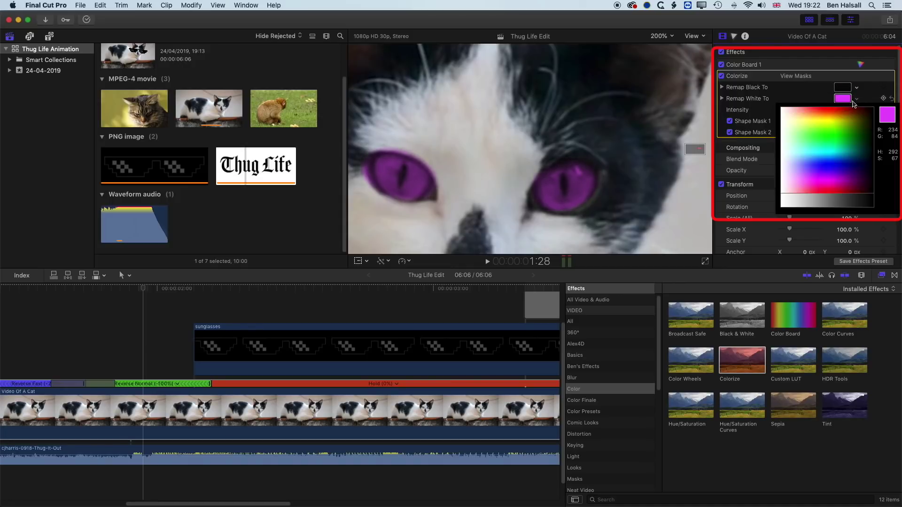
pyautogui.click(827, 114)
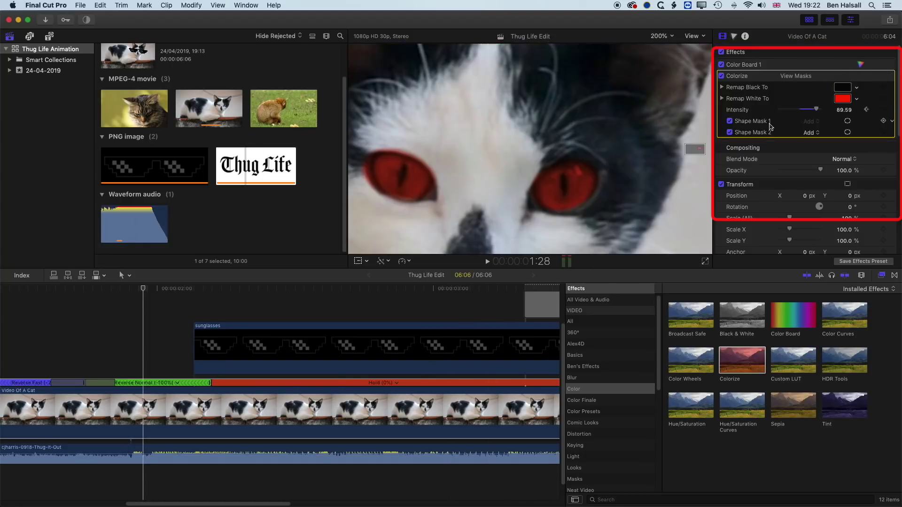
# Nudge Shape Mask 1 into place over its eye and tighten the outline of Shape Mask 2 around the other eye.
pyautogui.click(751, 121)
pyautogui.moveTo(399, 176); pyautogui.dragTo(402, 177)
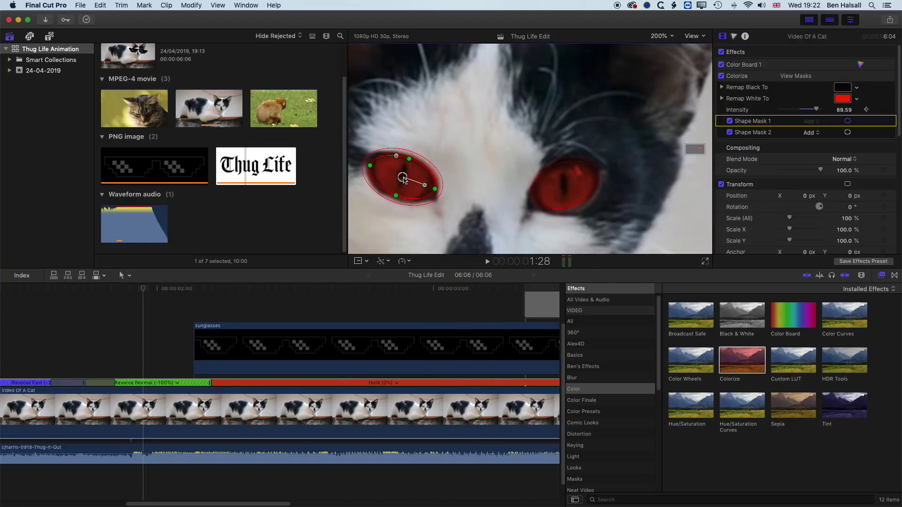
pyautogui.click(600, 176)
pyautogui.moveTo(557, 165); pyautogui.dragTo(558, 168)
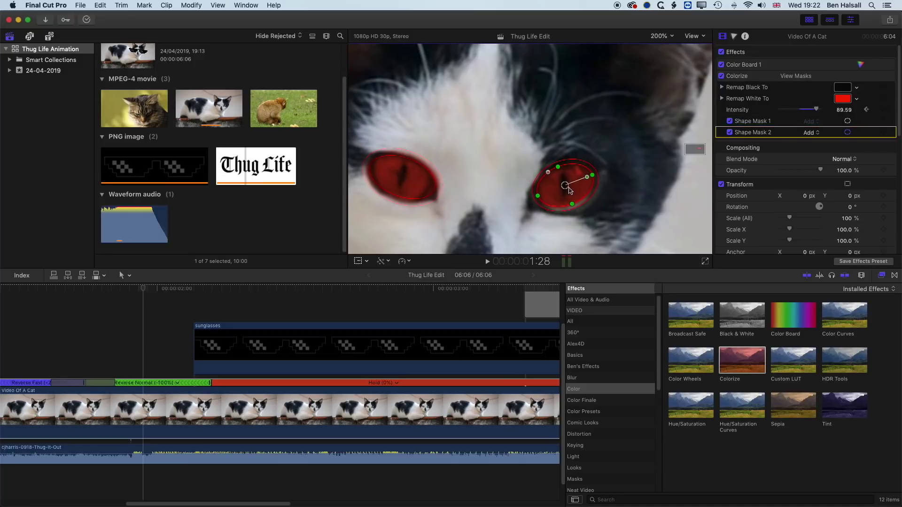
pyautogui.click(402, 177)
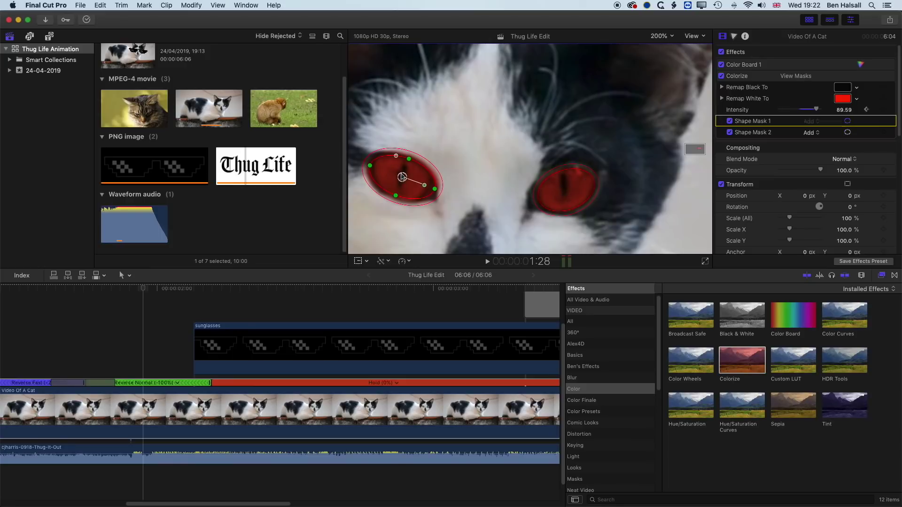
pyautogui.moveTo(402, 178); pyautogui.dragTo(402, 178)
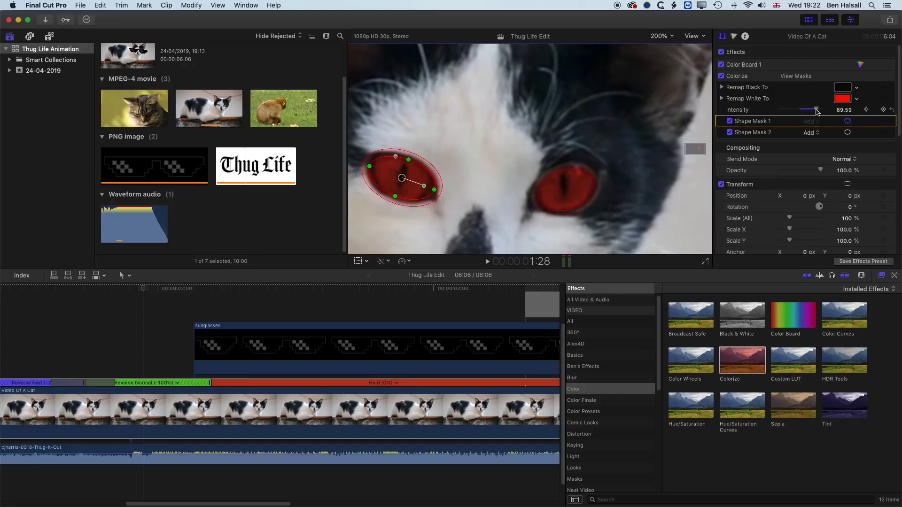
# Set the Colorize intensity to 100 at 1:28, select the whole effect and fit the full picture in the viewer.
pyautogui.moveTo(817, 111); pyautogui.dragTo(826, 110)
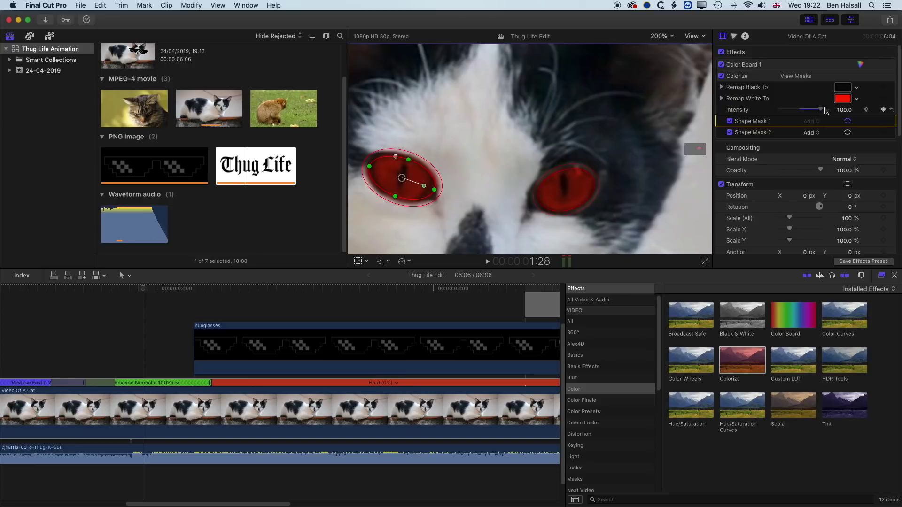
pyautogui.click(809, 132)
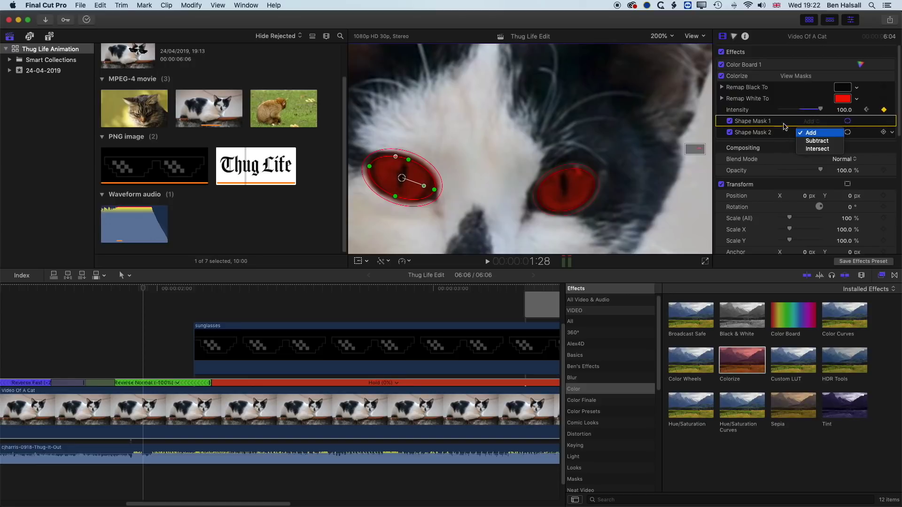
pyautogui.click(782, 122)
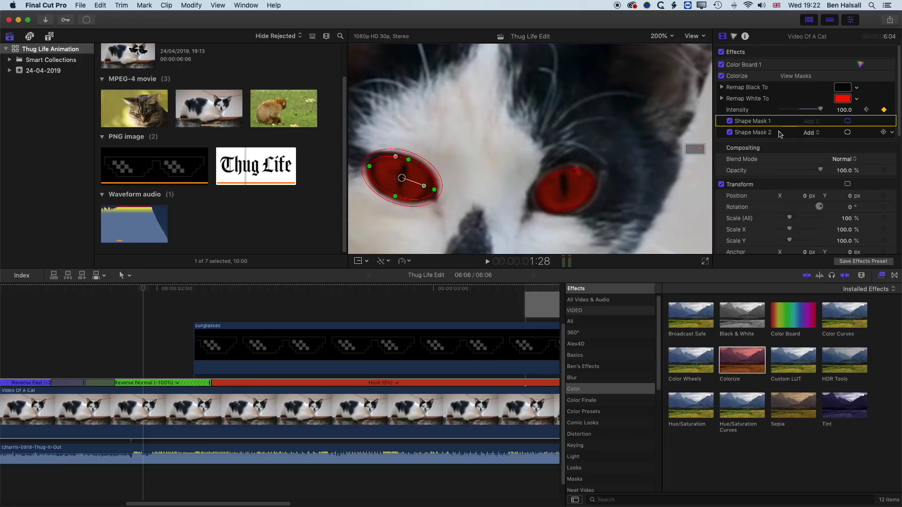
pyautogui.click(757, 76)
pyautogui.click(667, 36)
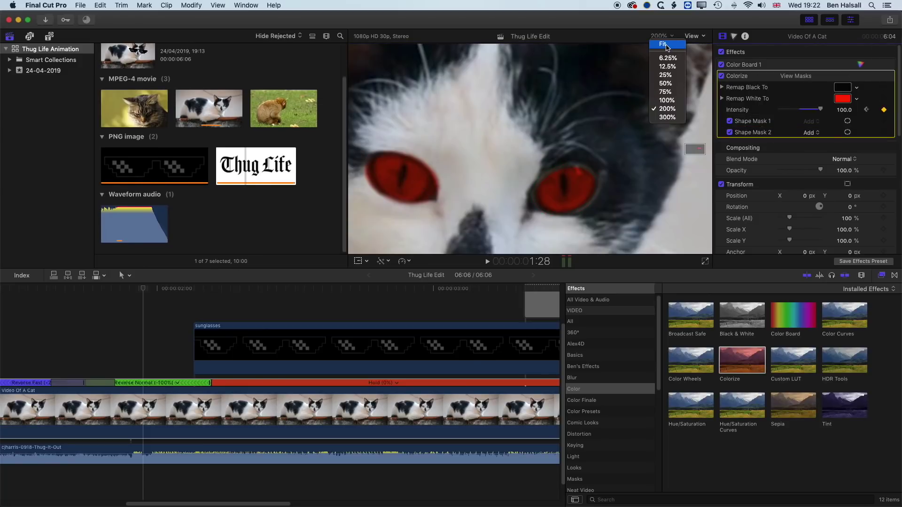
pyautogui.click(668, 45)
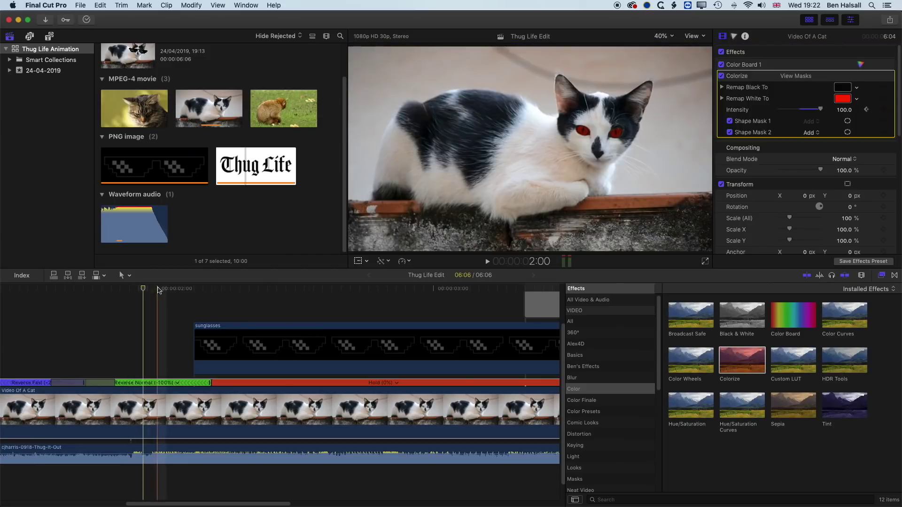
# Play the whole edit from the start to check the red eyes, sunglasses and text together.
pyautogui.click(144, 290)
pyautogui.hotkey('shift', 'z')
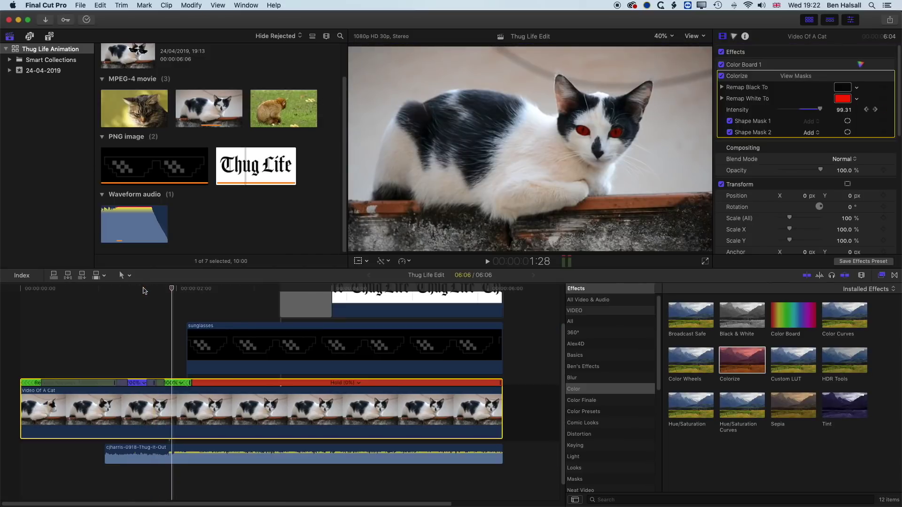
pyautogui.moveTo(144, 290); pyautogui.dragTo(3, 290)
pyautogui.press('space')
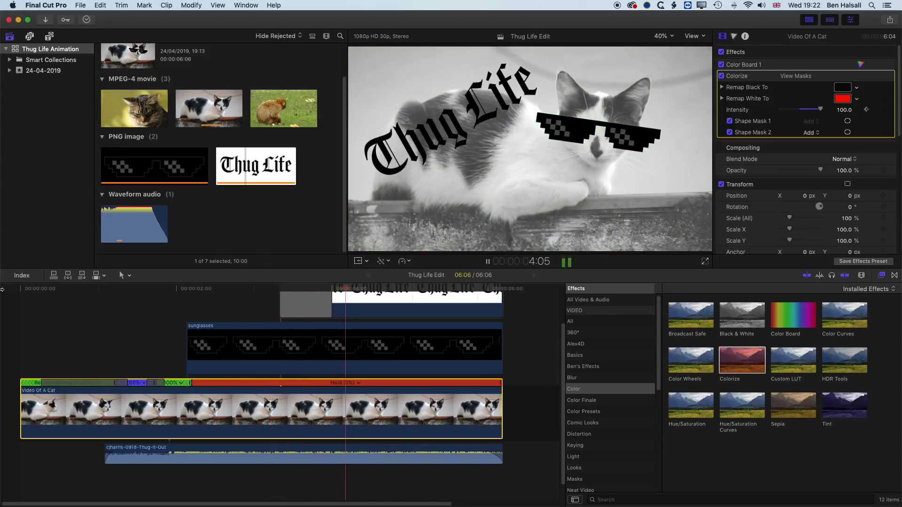
pyautogui.press('space')
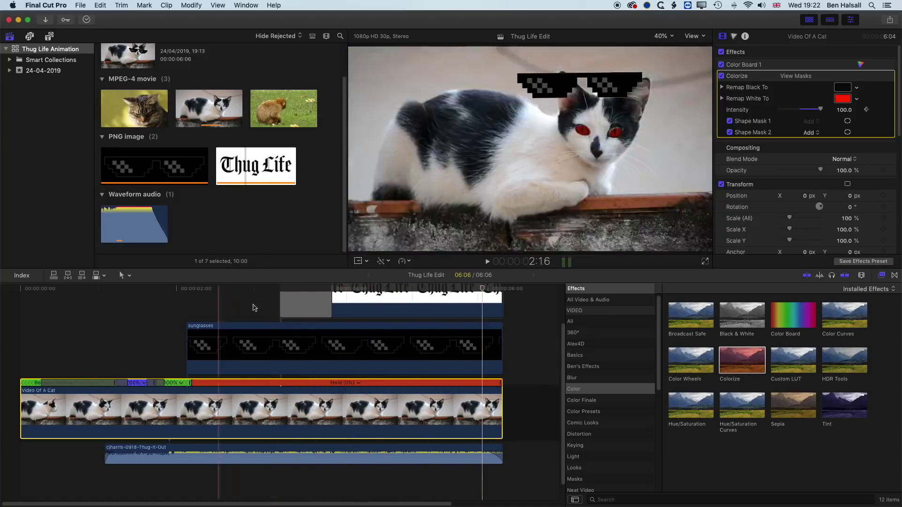
pyautogui.click(3, 287)
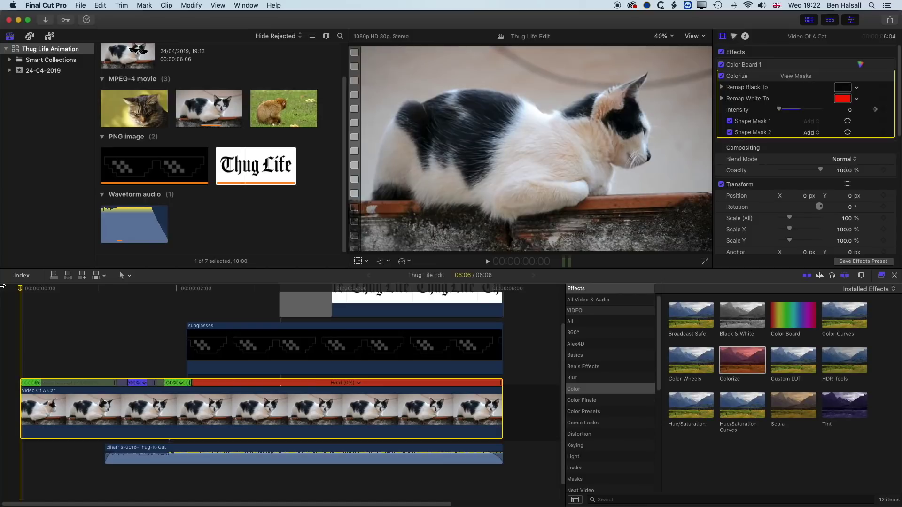
# Delete the Slide transition at the start of the Thug Life text clip.
pyautogui.moveTo(3, 287); pyautogui.dragTo(282, 291)
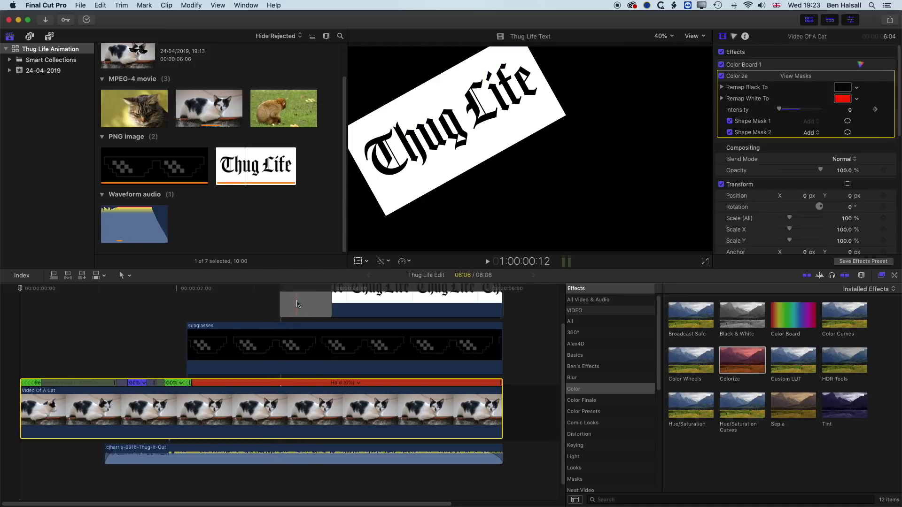
pyautogui.click(320, 304)
pyautogui.click(321, 304)
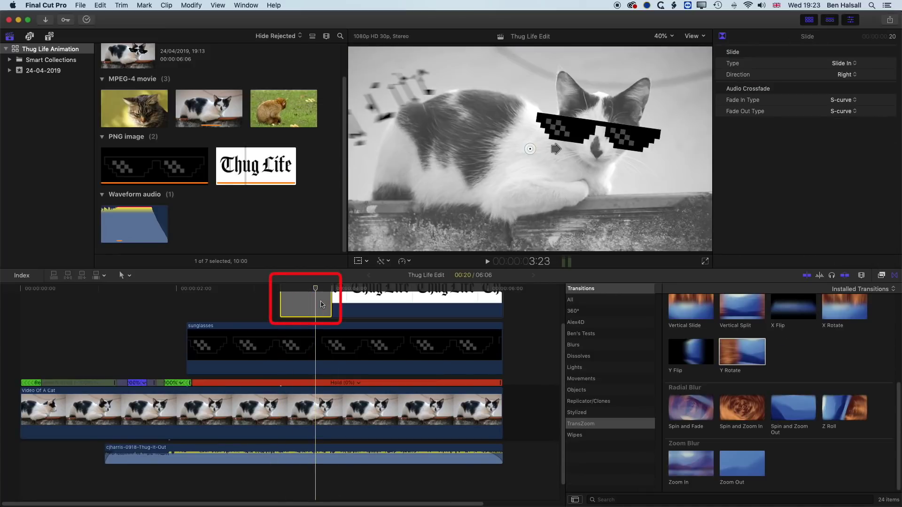
pyautogui.press('Delete')
# Add Transform keyframes to the Thug Life text at 3:25, holding its current position, rotation and scale.
pyautogui.click(322, 288)
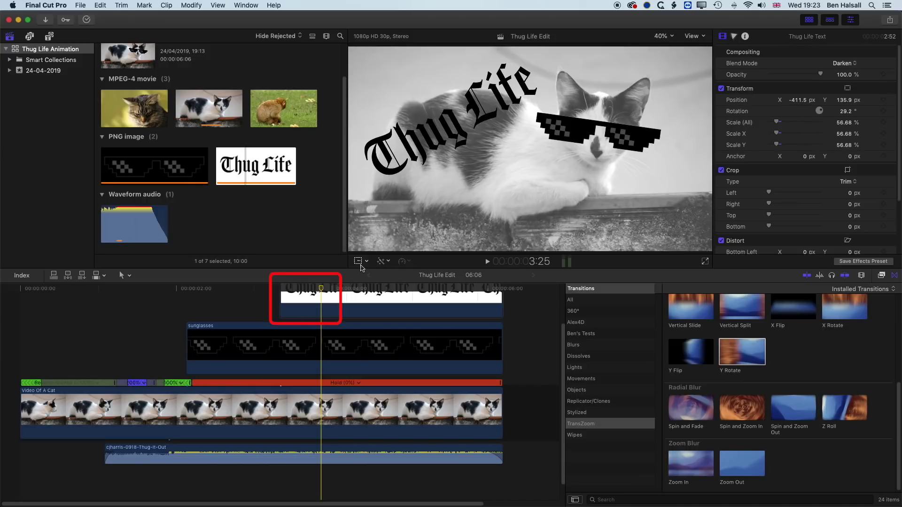
pyautogui.click(359, 263)
pyautogui.click(371, 53)
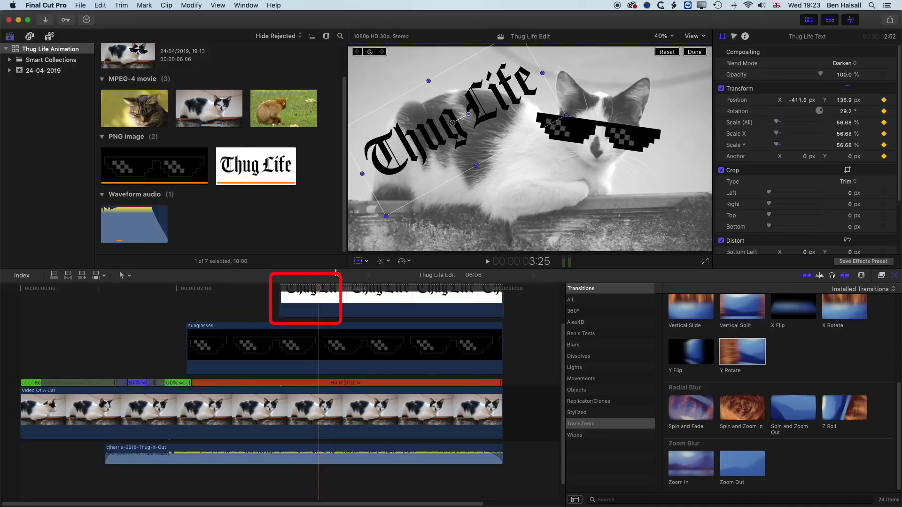
# At 3:10, move the Thug Life text off-screen to X -1489.4, Y 84.5 and rotate it to 51.2°.
pyautogui.moveTo(319, 288); pyautogui.dragTo(282, 288)
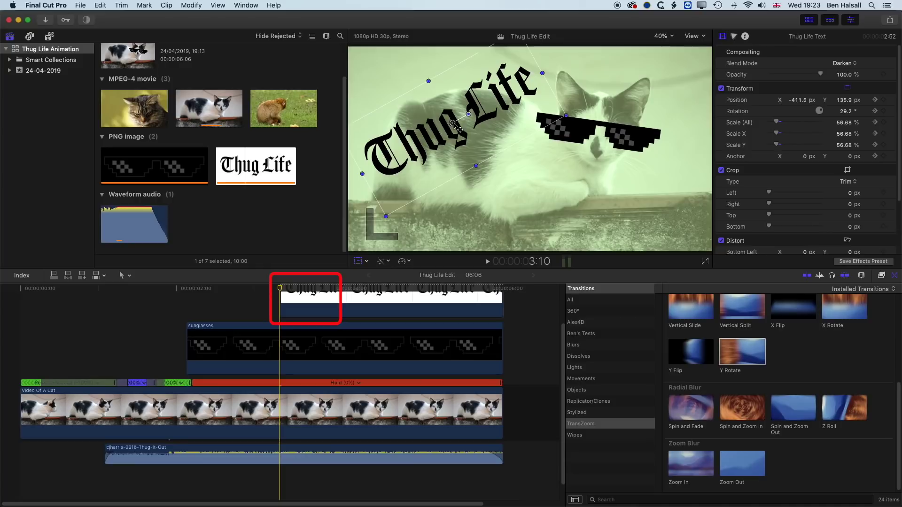
pyautogui.moveTo(454, 124); pyautogui.dragTo(362, 126)
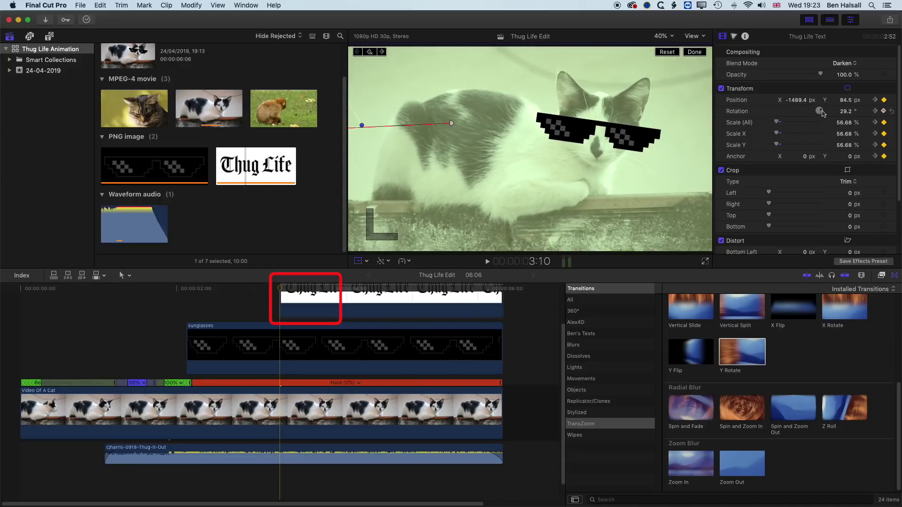
pyautogui.moveTo(846, 113); pyautogui.dragTo(845, 109)
# Show the Thug Life text's video animation keyframes and extend the clip's start earlier for a 3:14 duration.
pyautogui.moveTo(280, 287); pyautogui.dragTo(325, 310)
pyautogui.scroll(3, 325, 320)
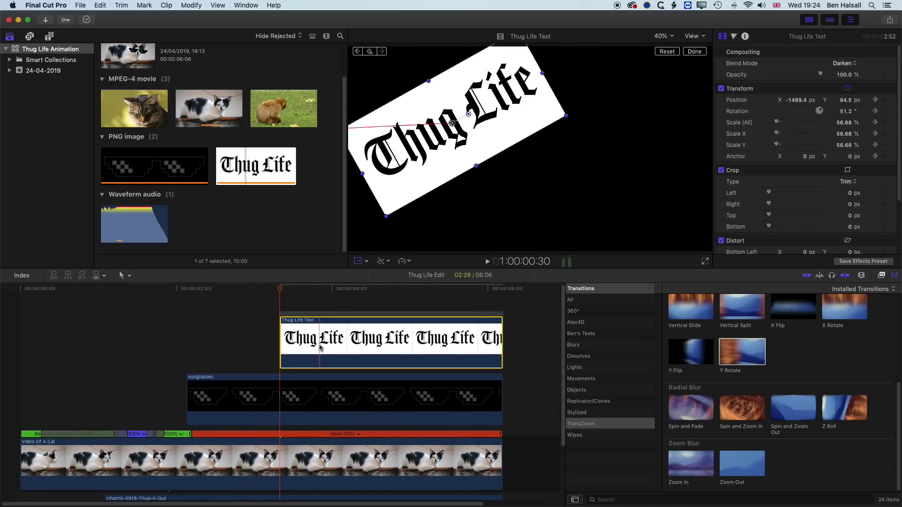
pyautogui.rightClick(321, 346)
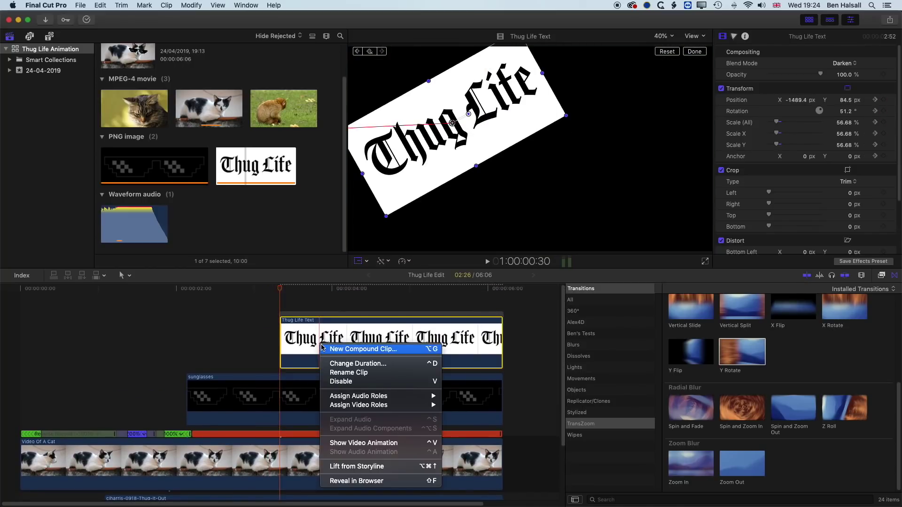
pyautogui.click(378, 444)
pyautogui.moveTo(320, 314); pyautogui.dragTo(247, 296)
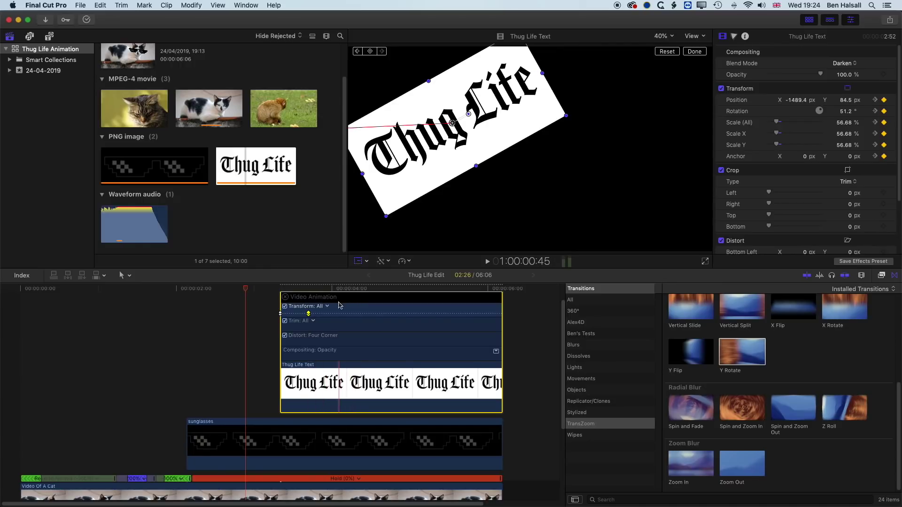
pyautogui.scroll(3, 338, 303)
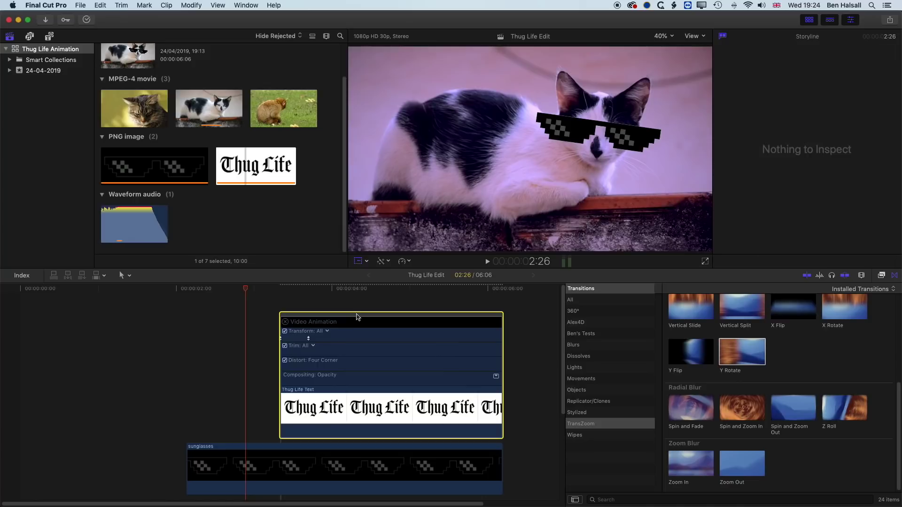
pyautogui.moveTo(349, 316); pyautogui.dragTo(320, 316)
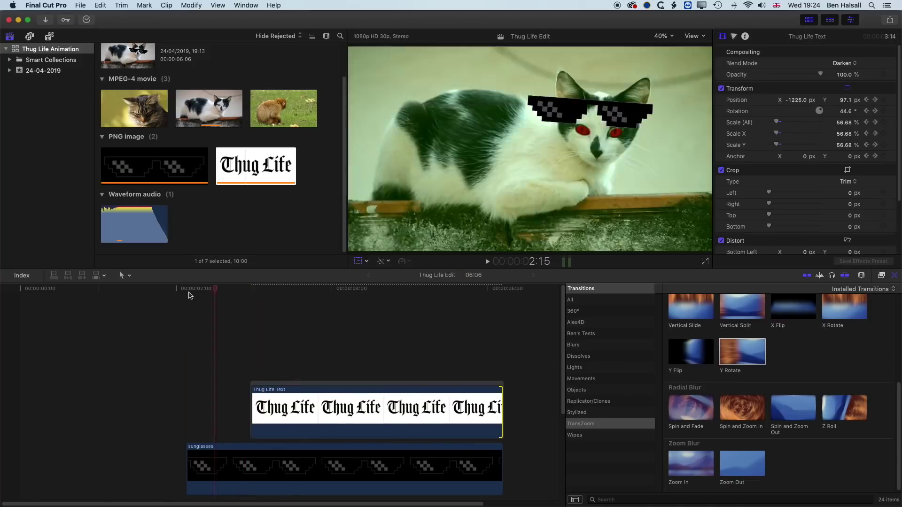
# Play back the text's keyframed entrance from about 2:15, then return to 2:08 and show all timeline layers.
pyautogui.press('space')
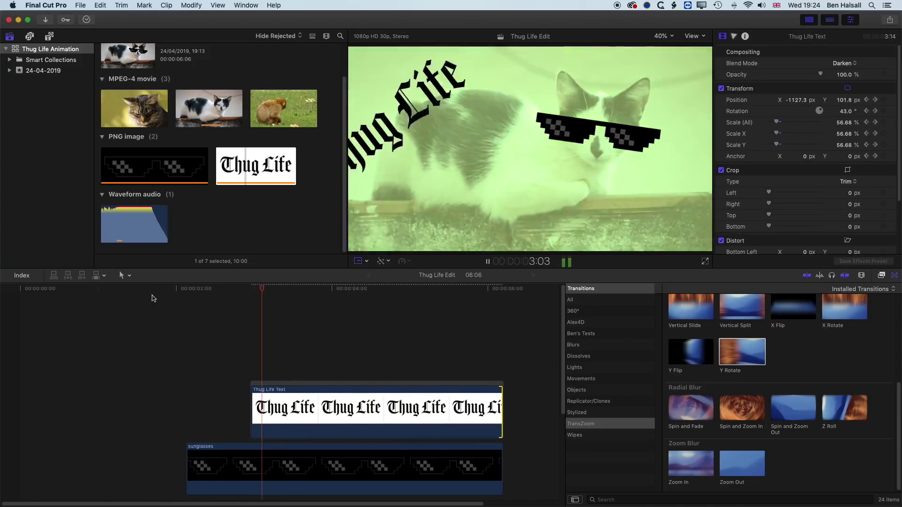
pyautogui.press('space')
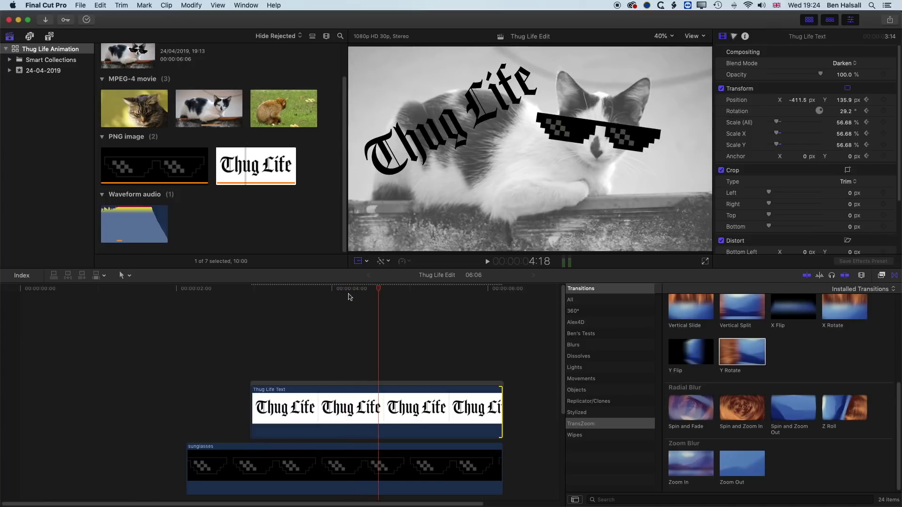
pyautogui.click(197, 288)
pyautogui.press('cmd+r')
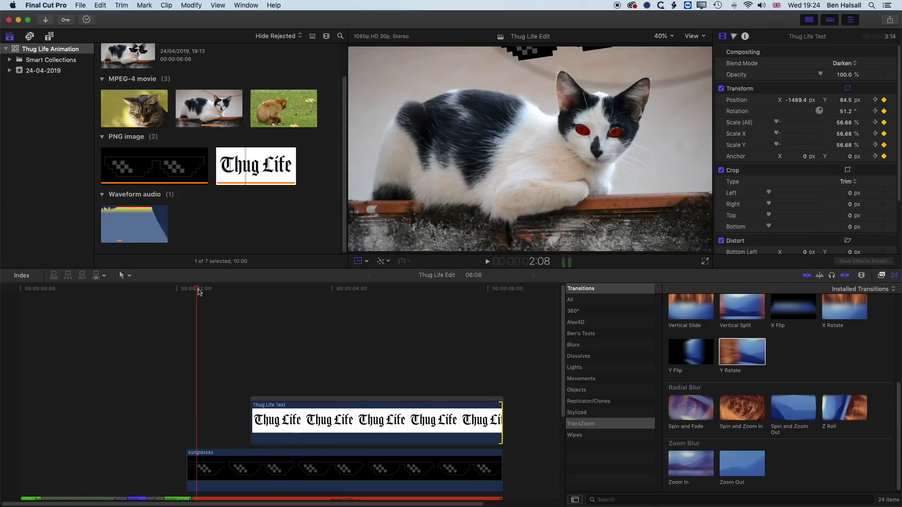
pyautogui.scroll(-5, 210, 368)
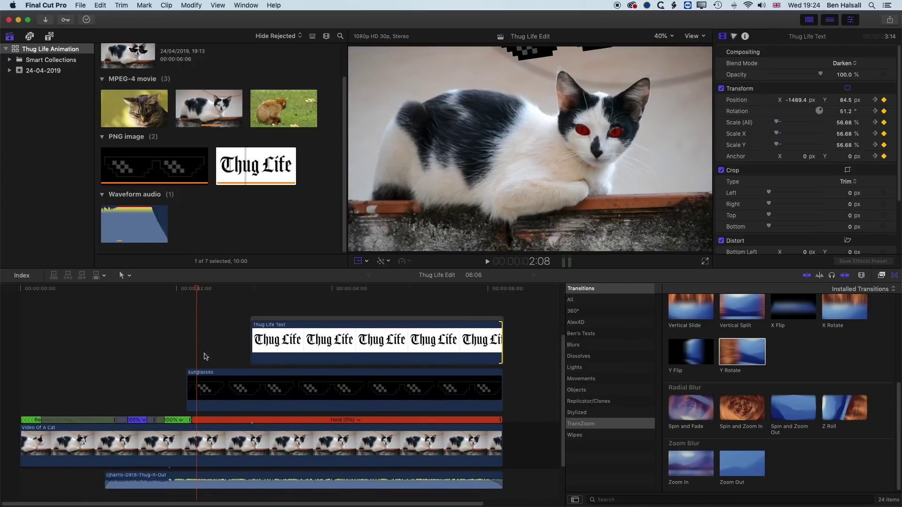